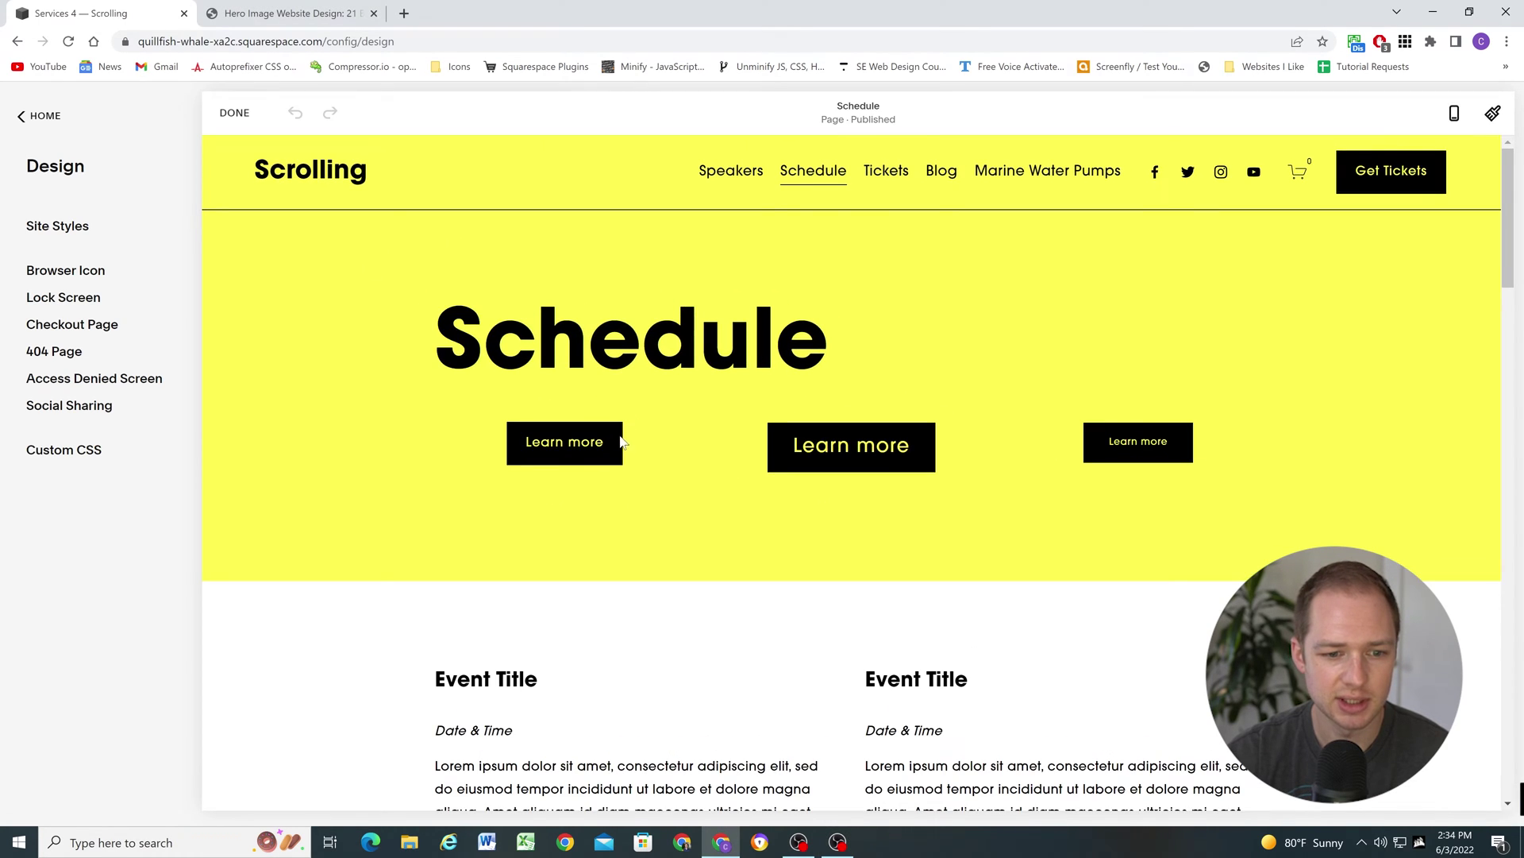
# Inspect the first Learn more button's style list and design settings without changing anything
pyautogui.click(550, 453)
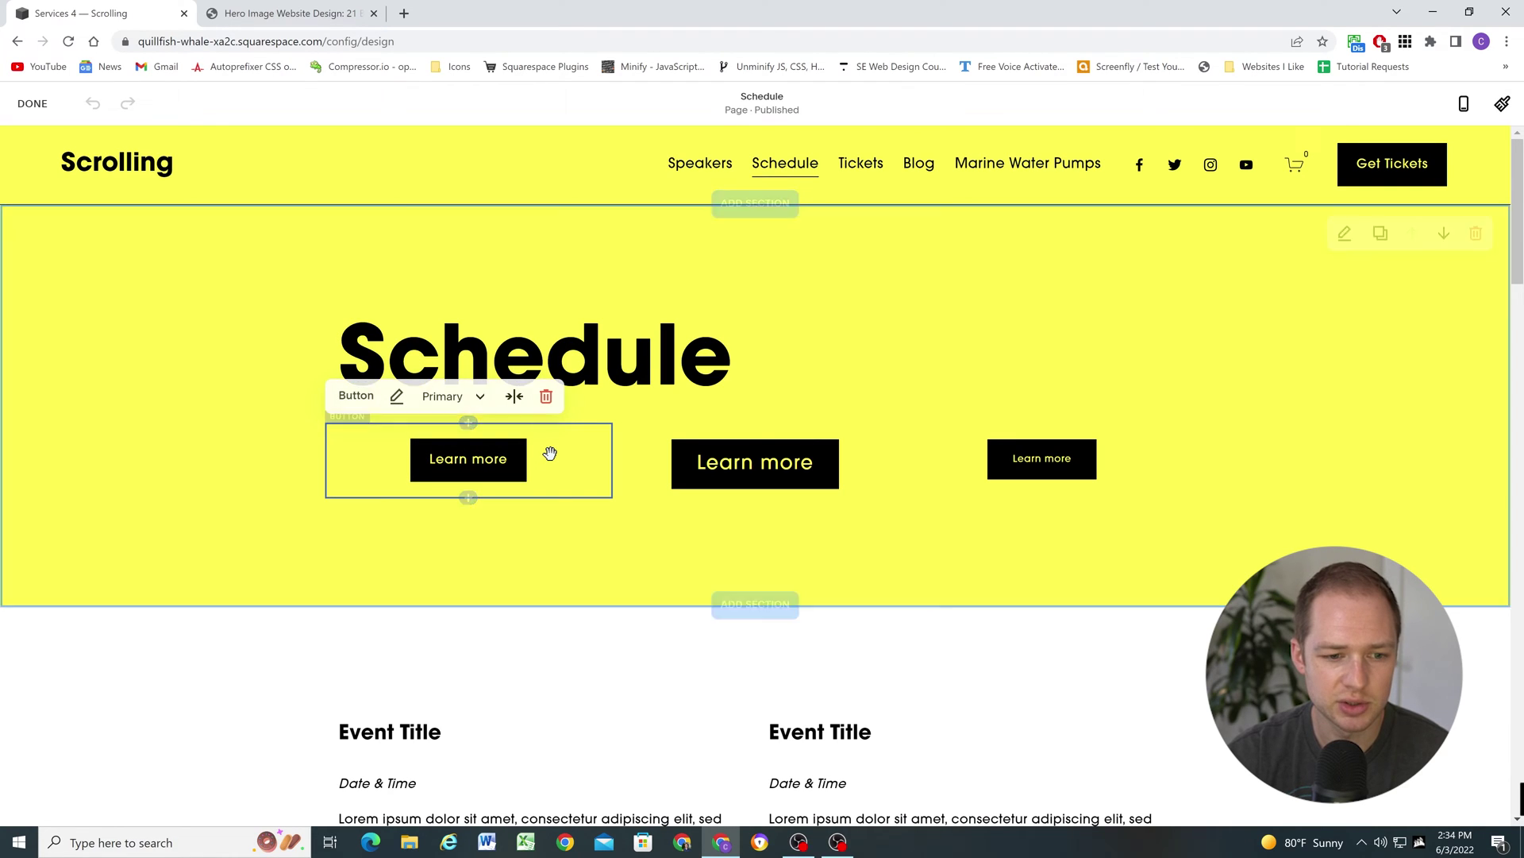
pyautogui.click(470, 405)
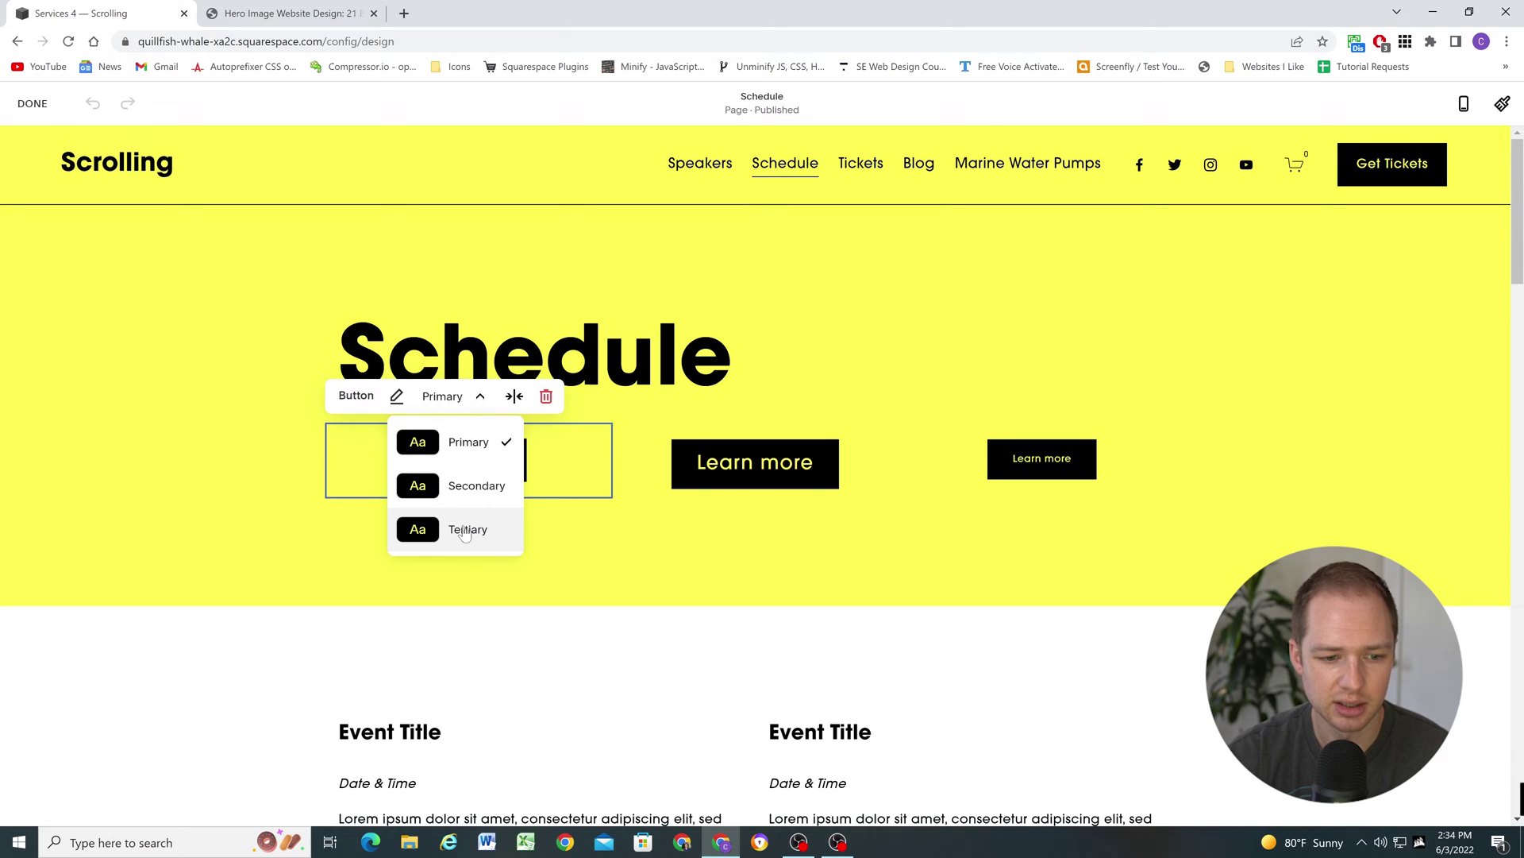
pyautogui.click(597, 546)
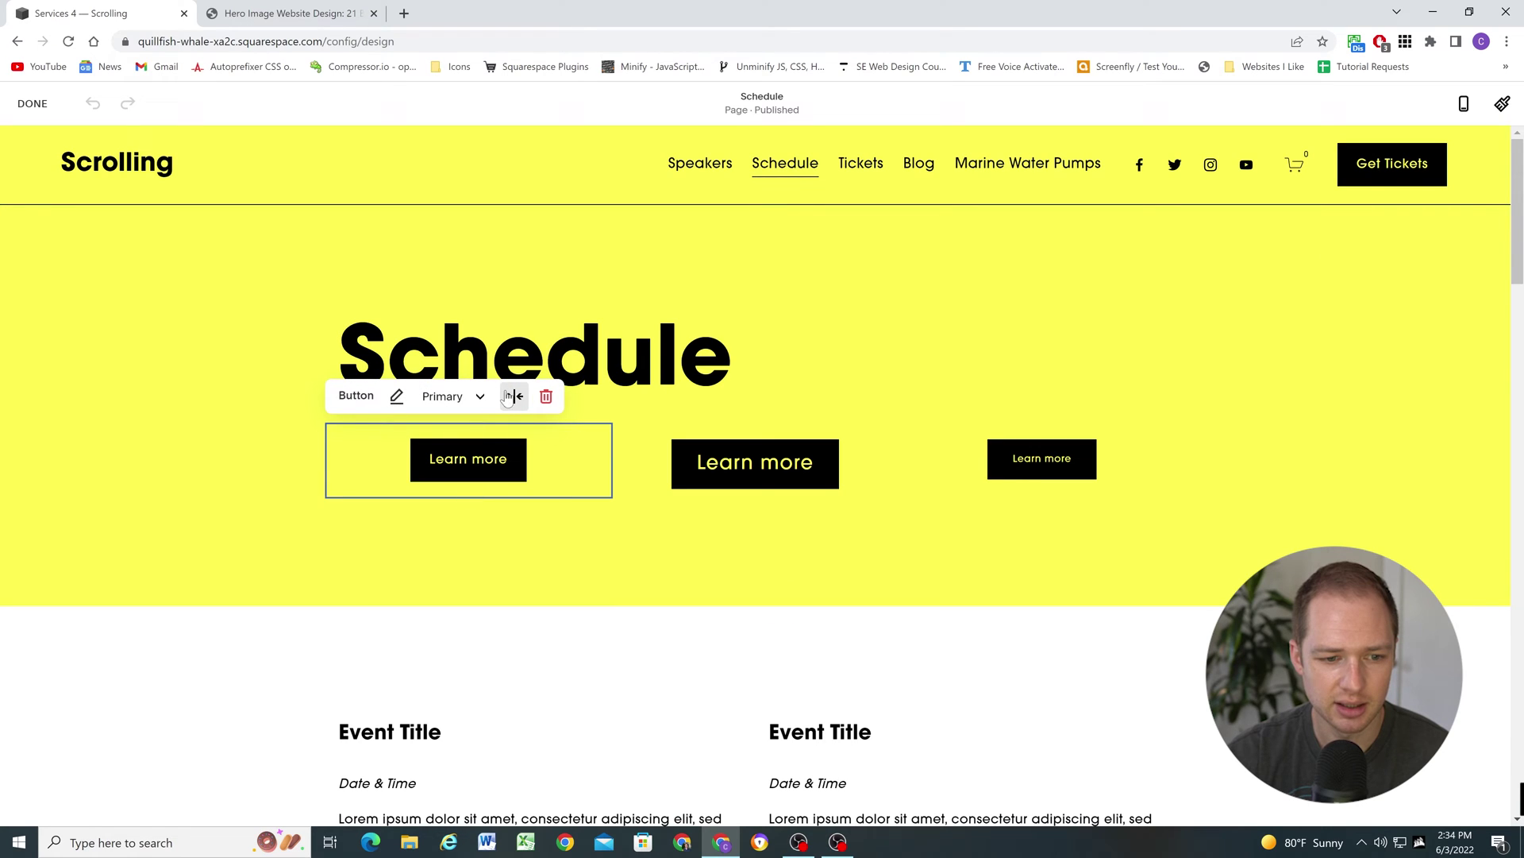
pyautogui.click(394, 397)
pyautogui.click(707, 459)
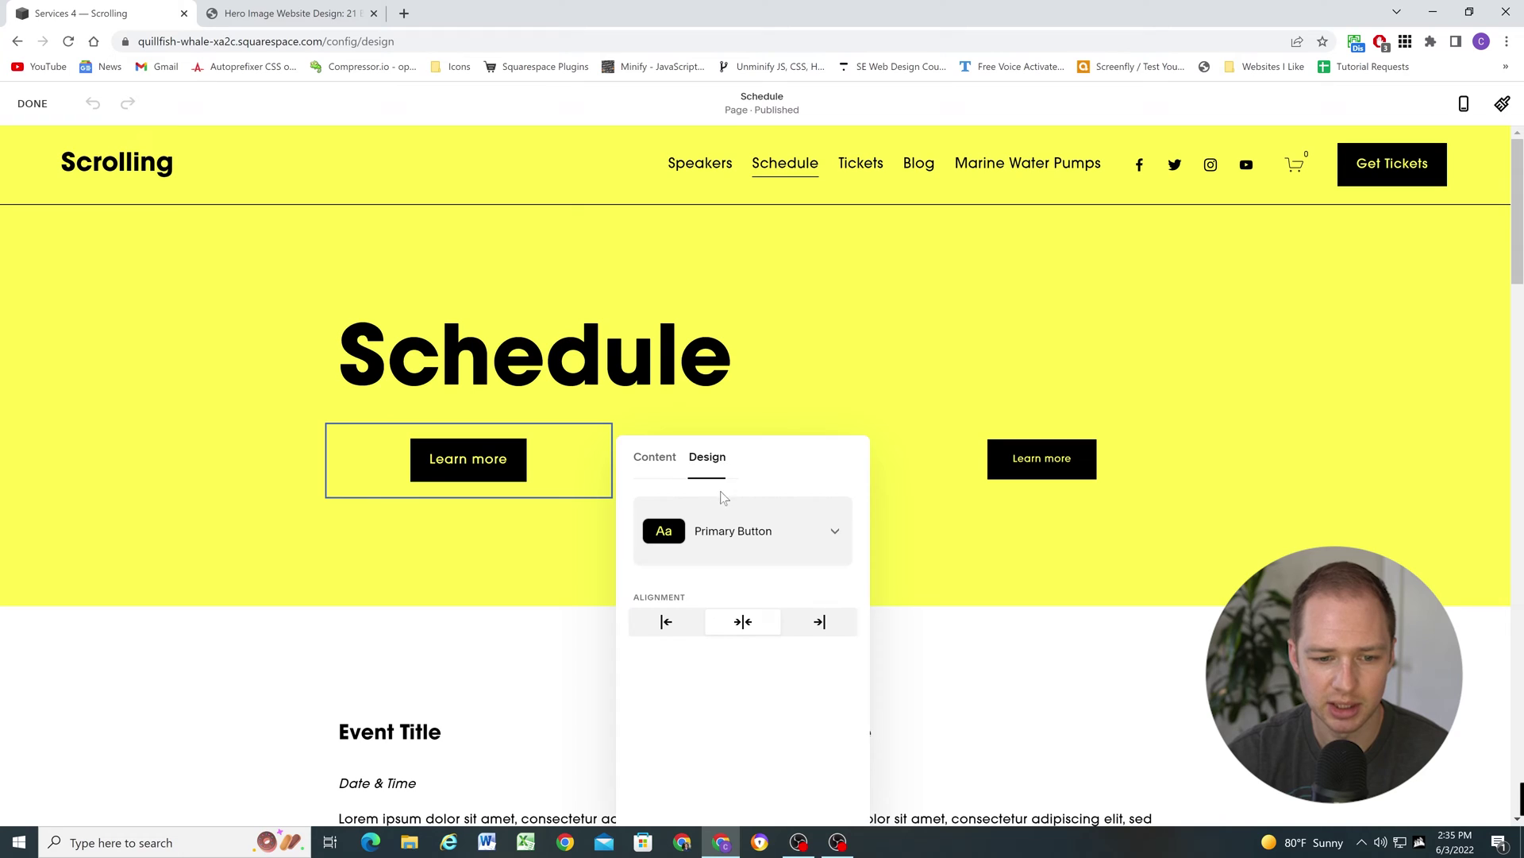
pyautogui.click(493, 530)
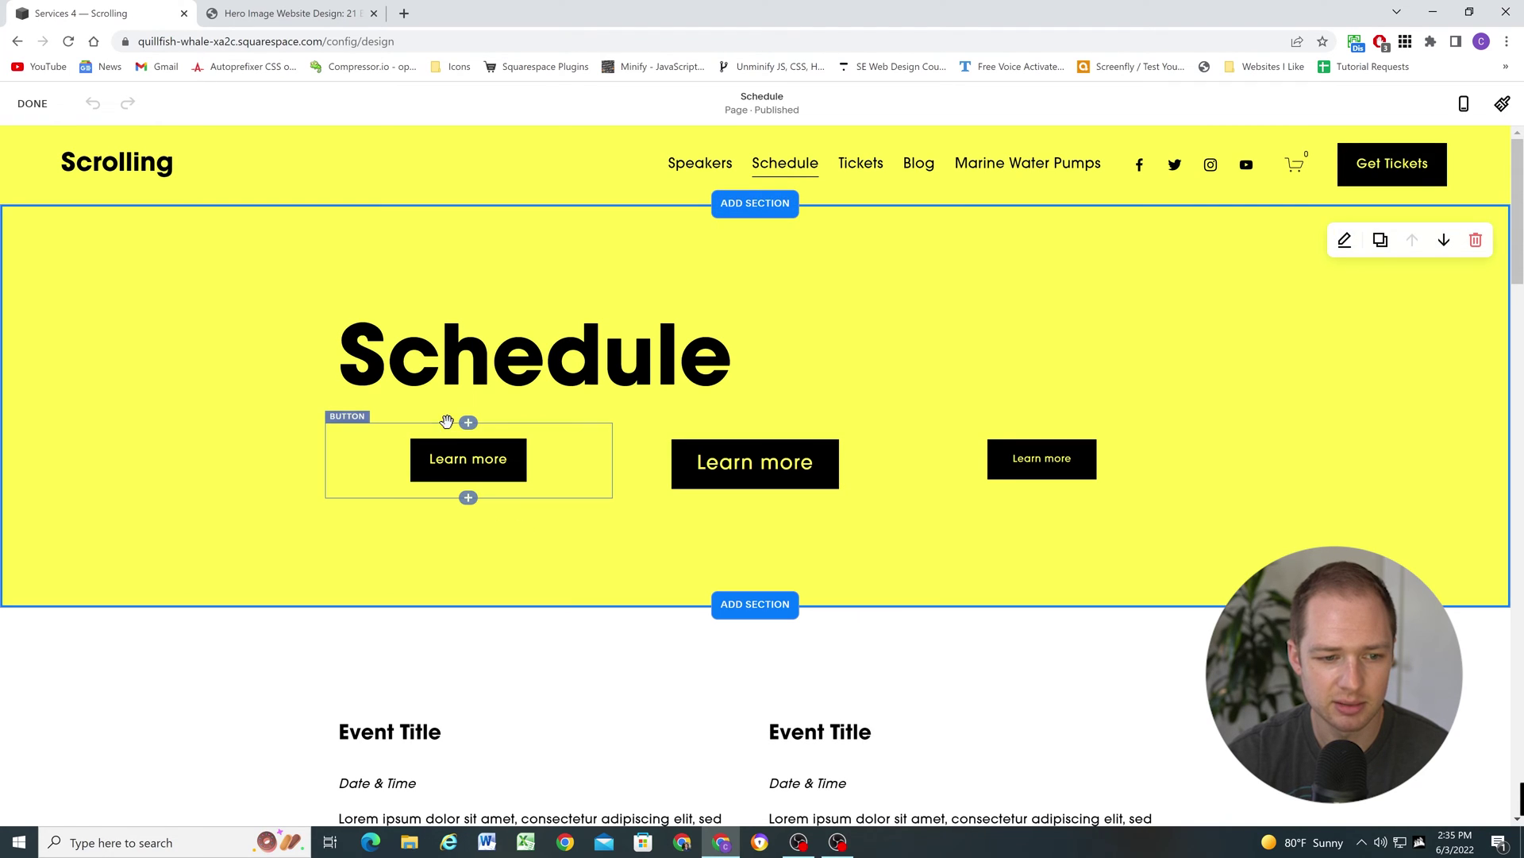
# Confirm the first Learn more button uses the Primary style, also checking its alignment options
pyautogui.click(385, 432)
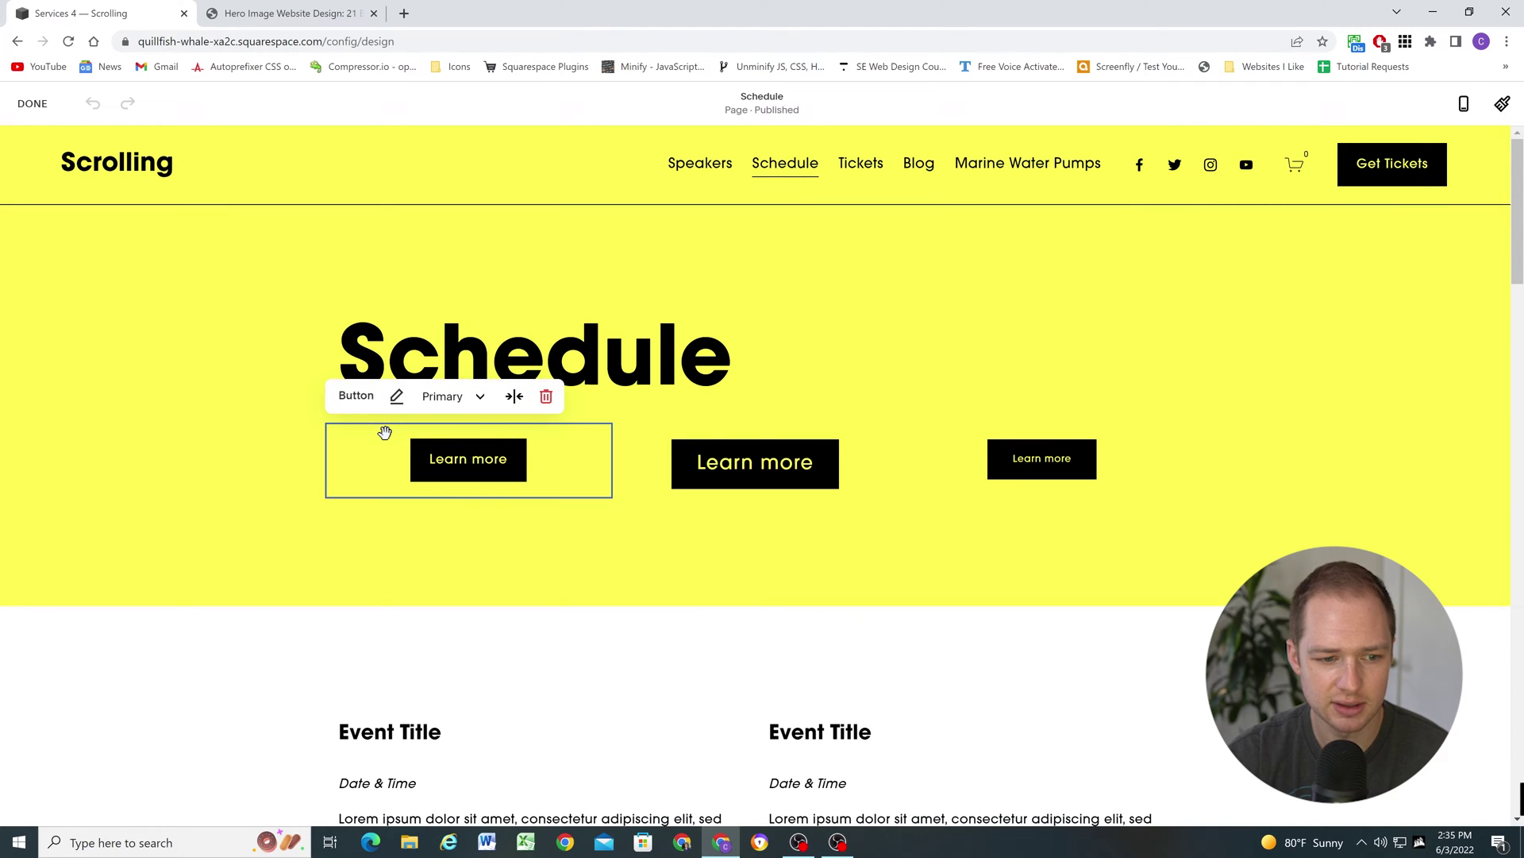
pyautogui.click(465, 404)
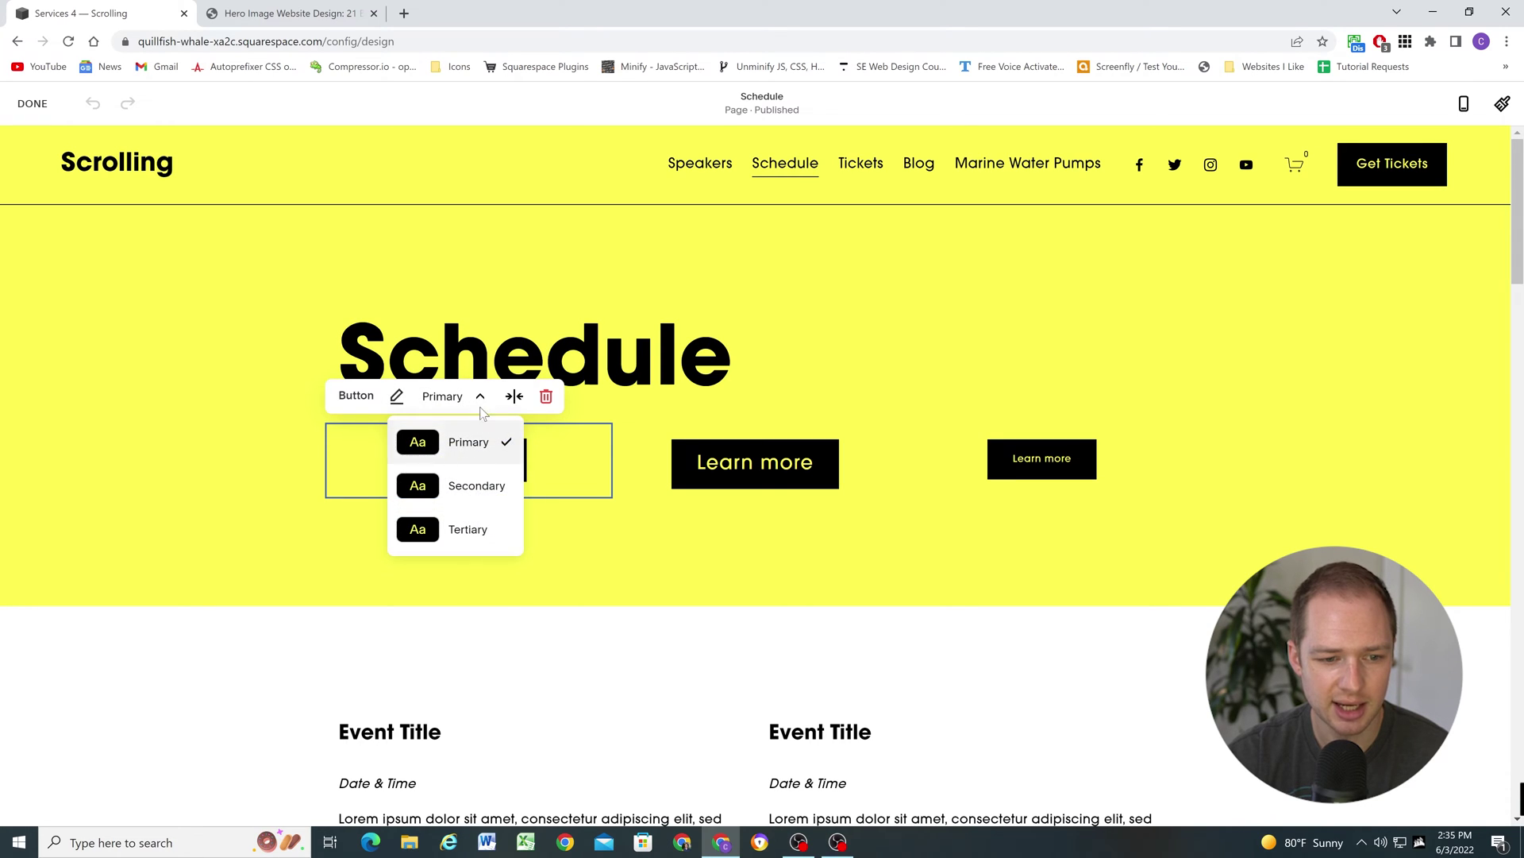
pyautogui.press('Escape')
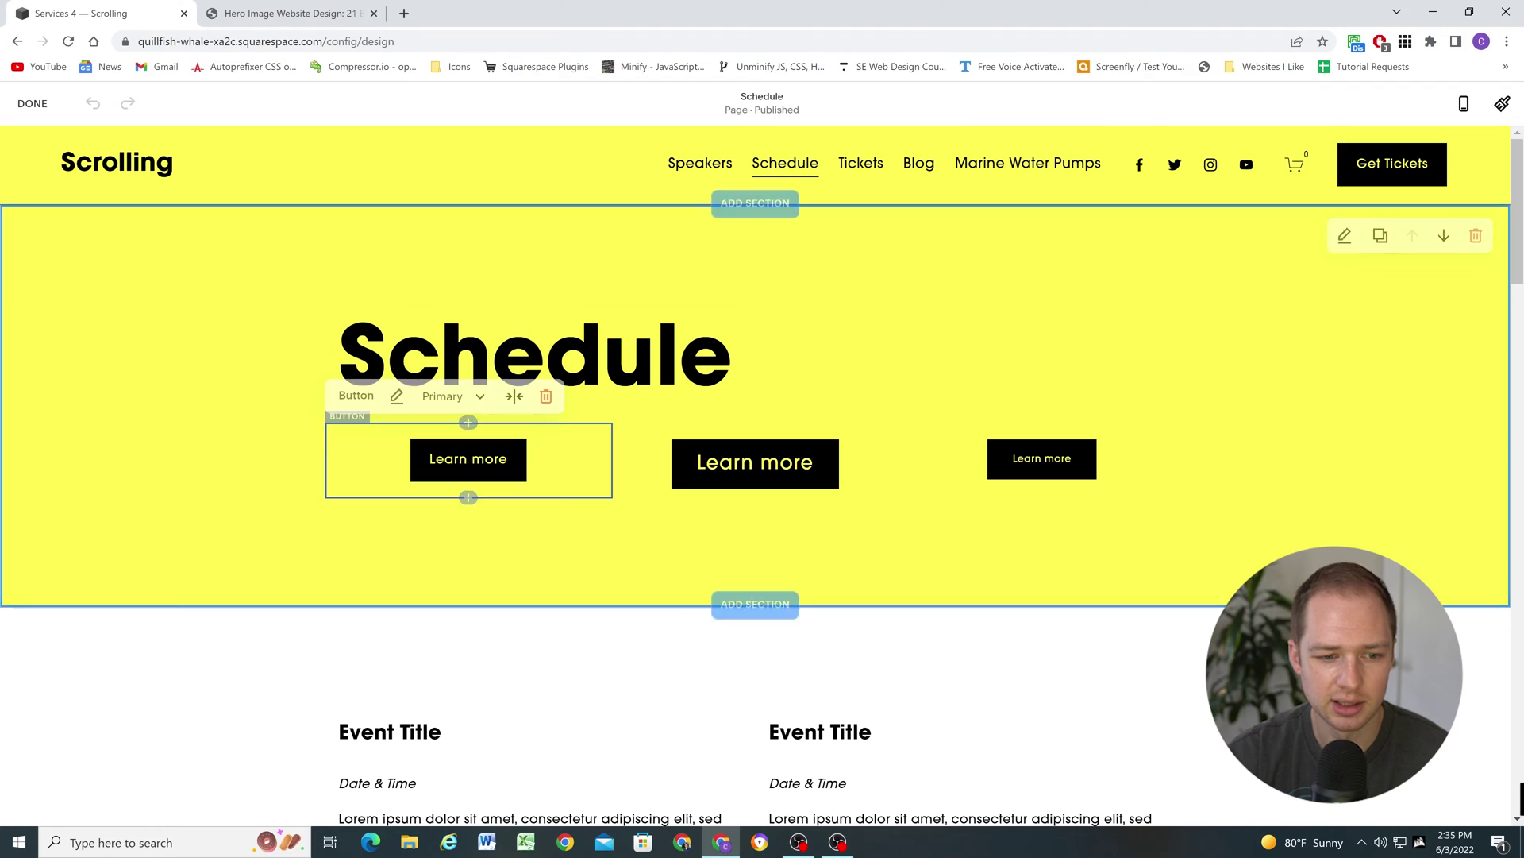
pyautogui.click(514, 396)
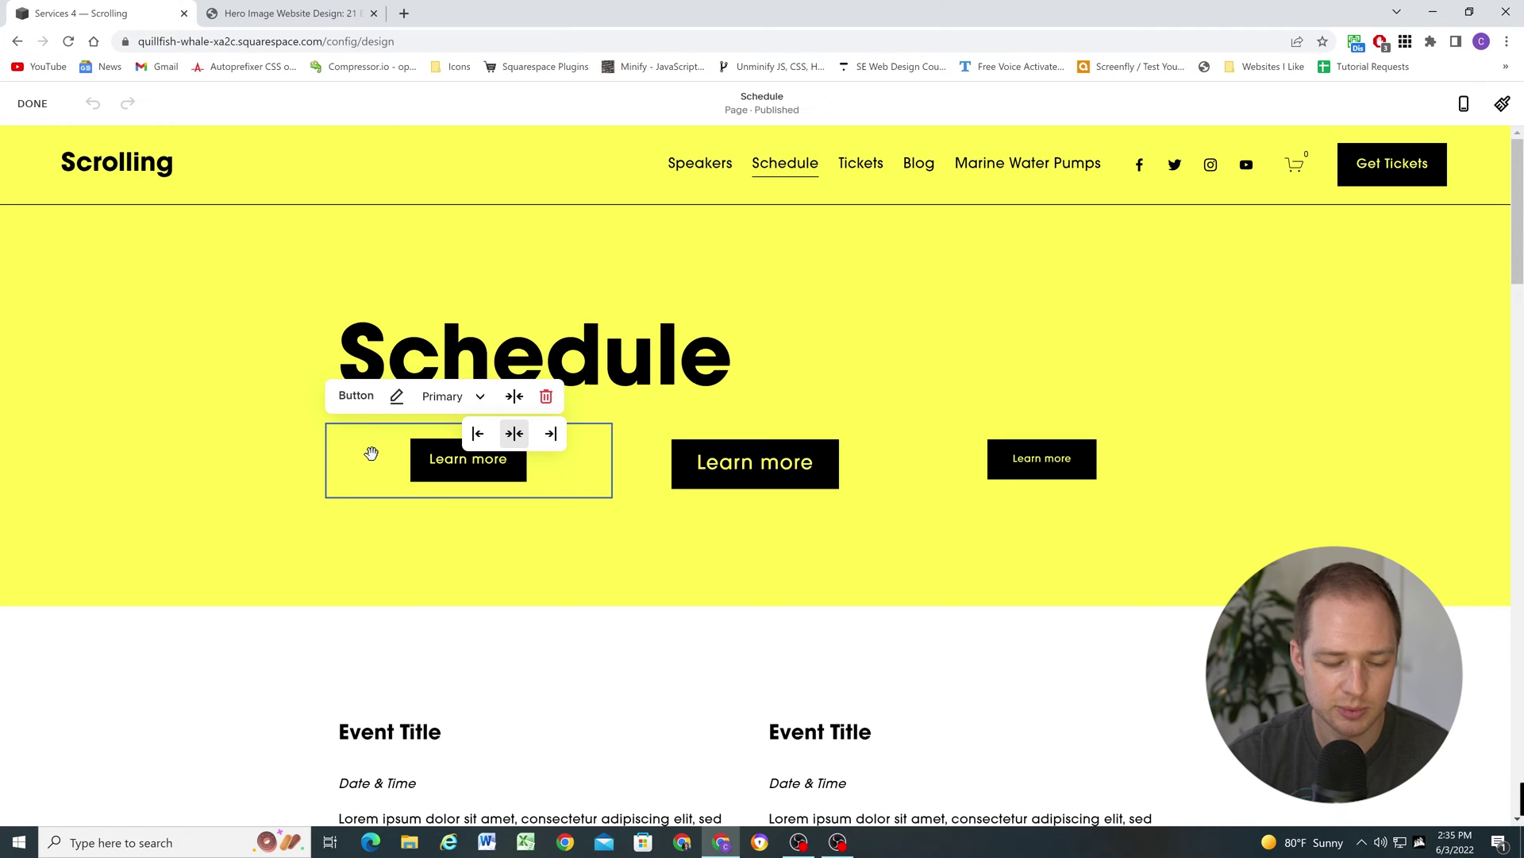
pyautogui.click(259, 449)
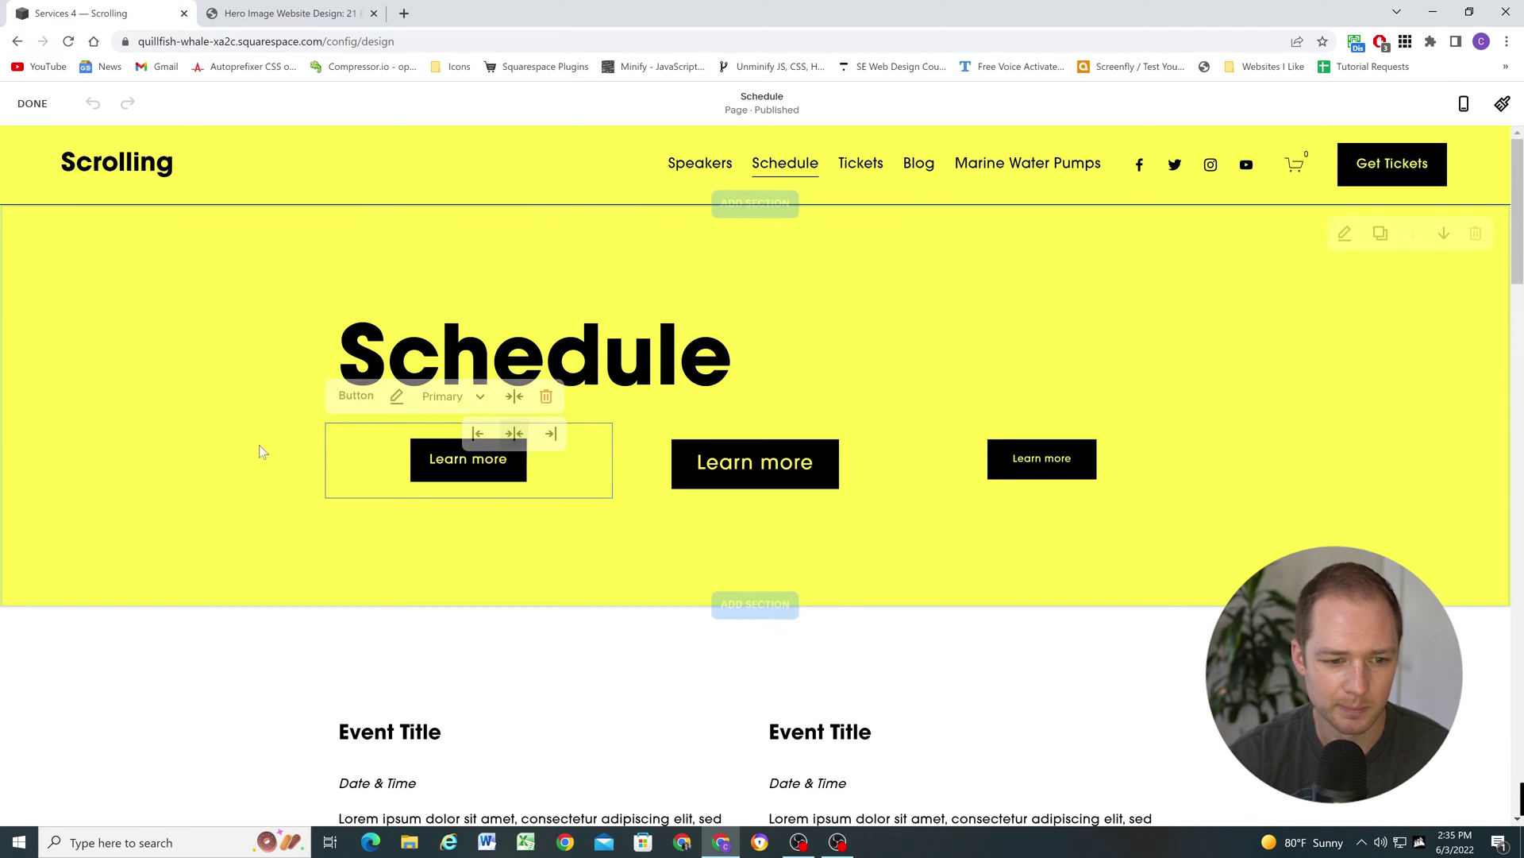
pyautogui.click(551, 453)
pyautogui.click(451, 396)
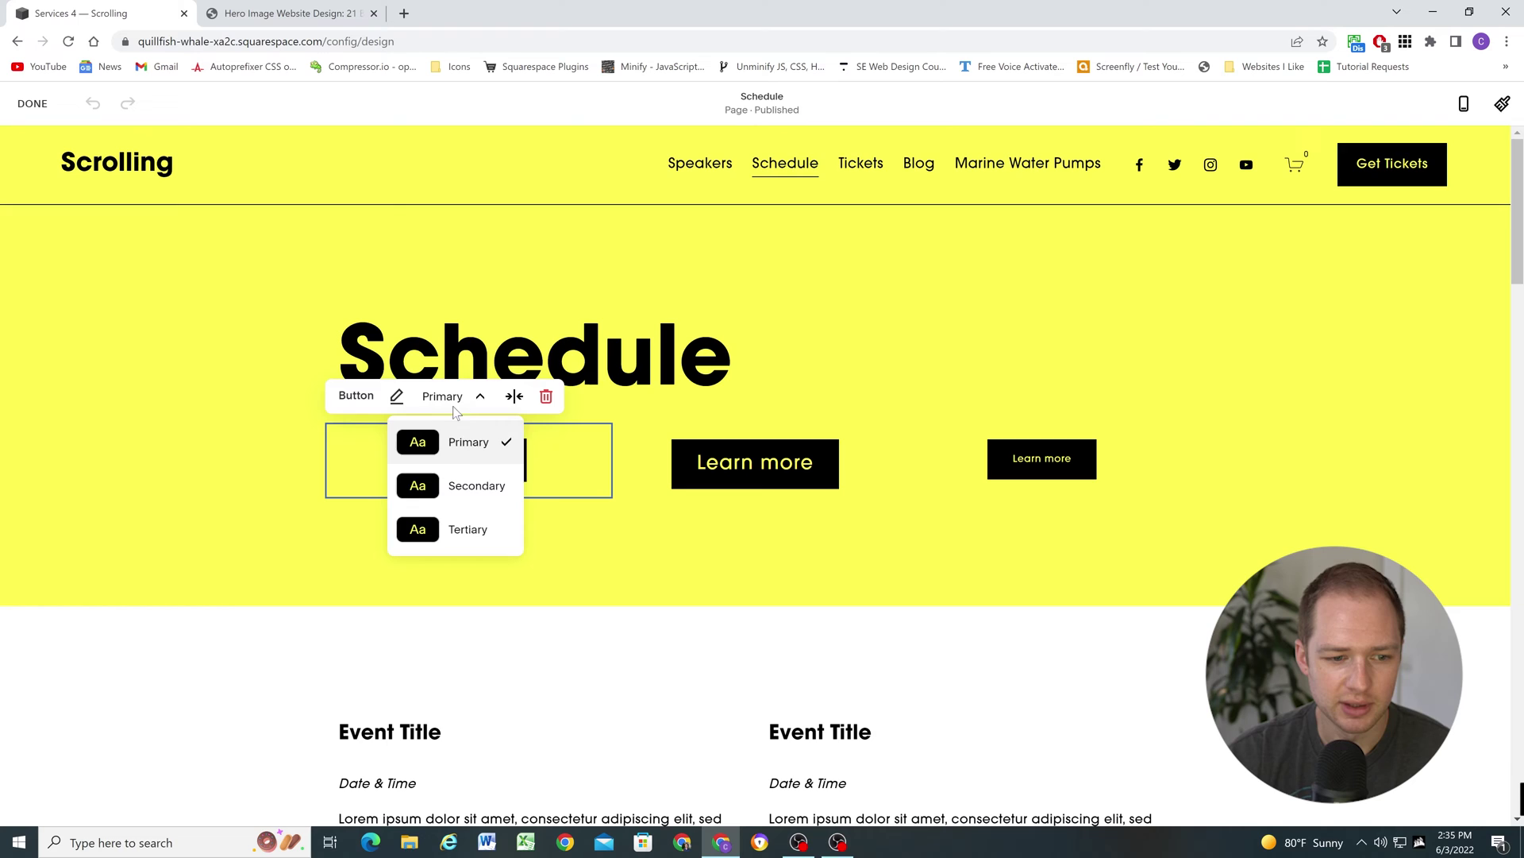
pyautogui.click(255, 411)
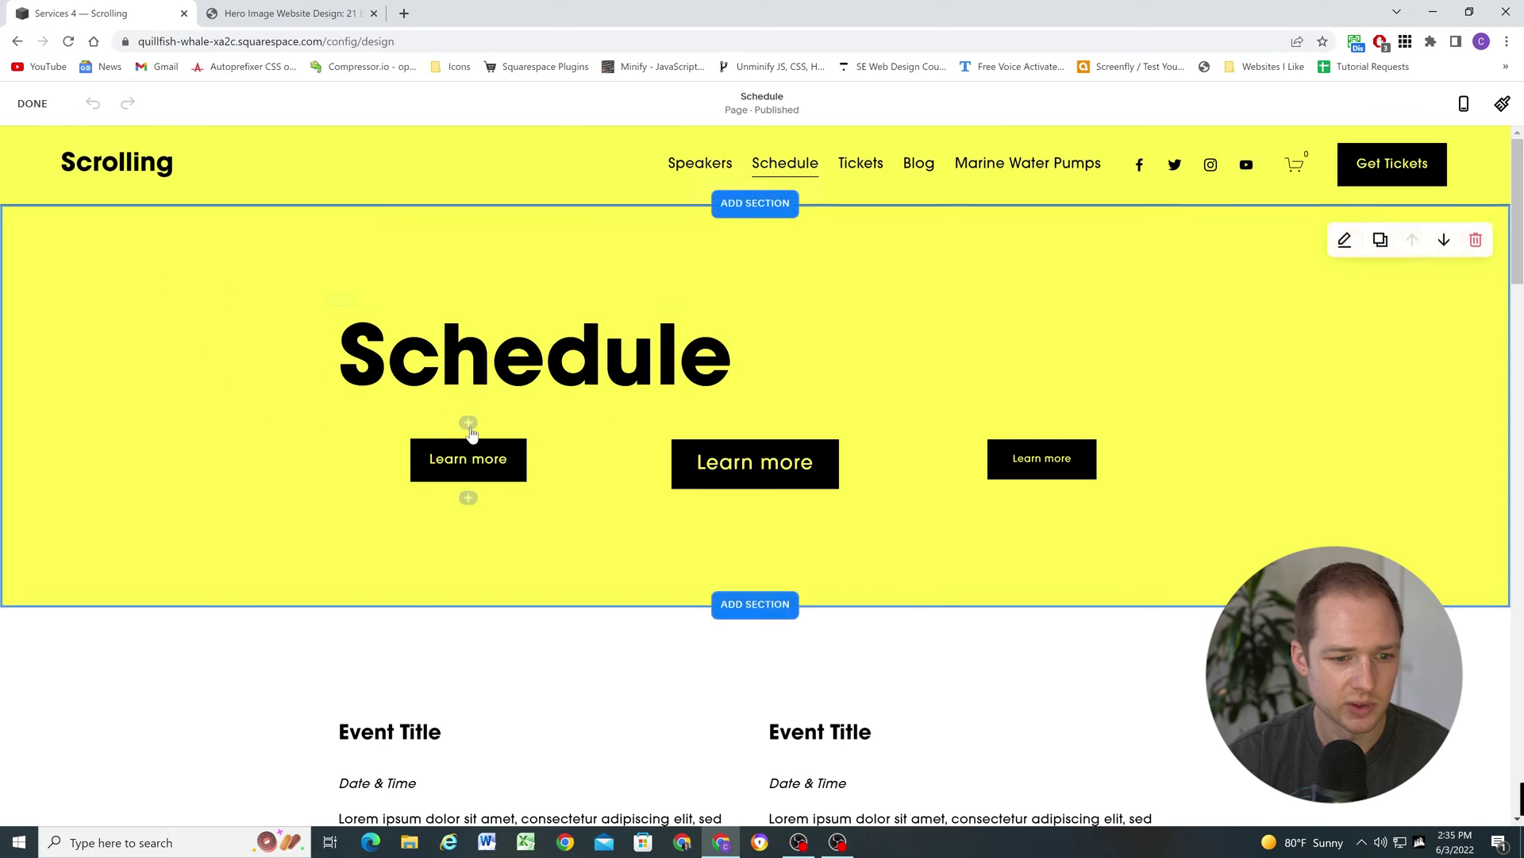
# Check the middle and right Learn more buttons' styles, then leave the page editor
pyautogui.click(806, 428)
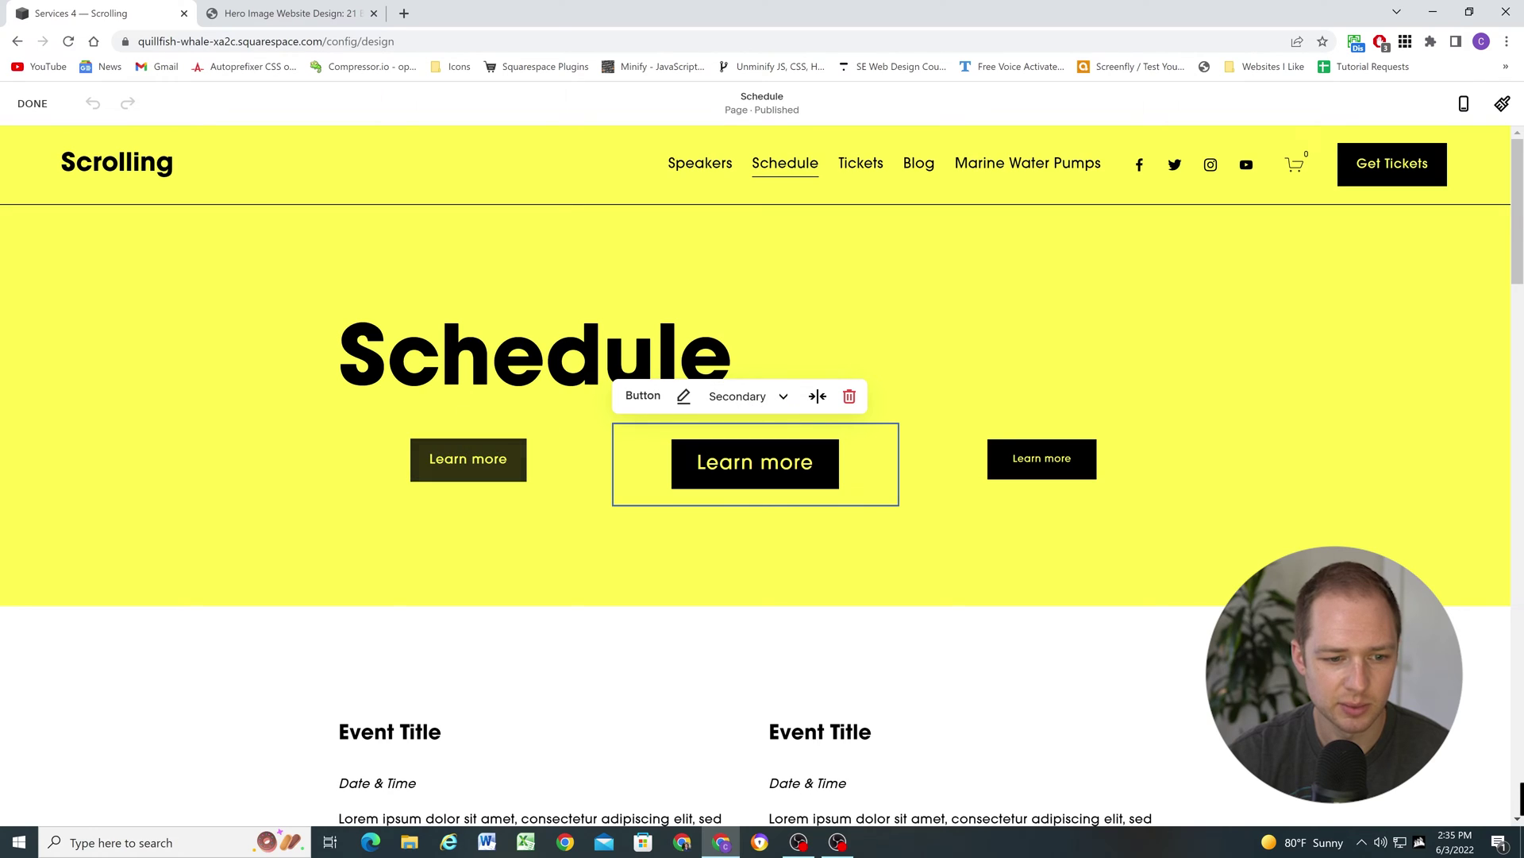
pyautogui.click(968, 457)
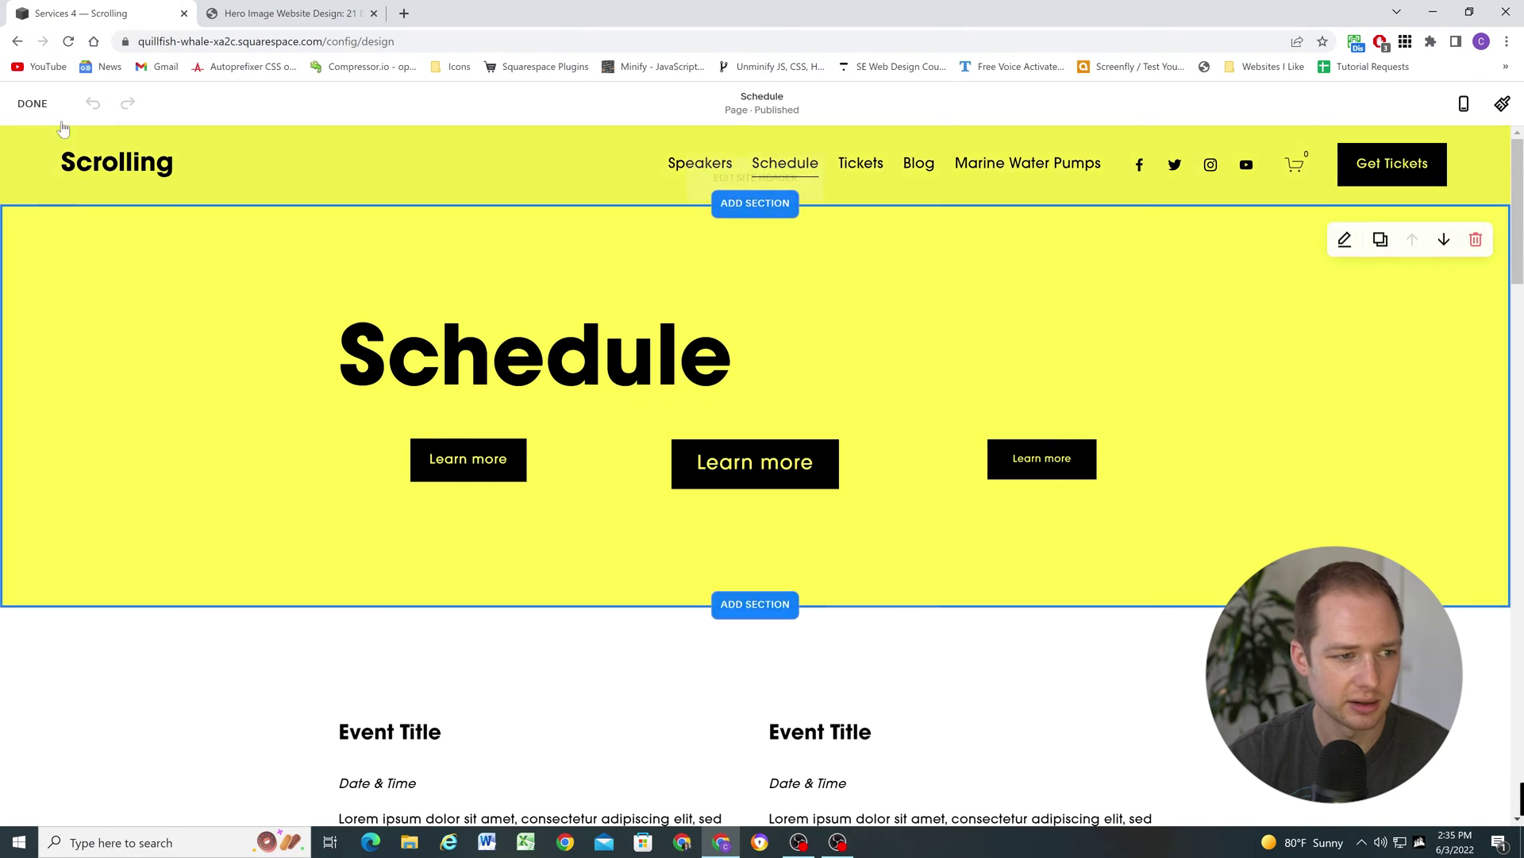
pyautogui.click(32, 103)
# Open Site Styles > Buttons and review the Primary text settings, keeping no text transform
pyautogui.click(63, 227)
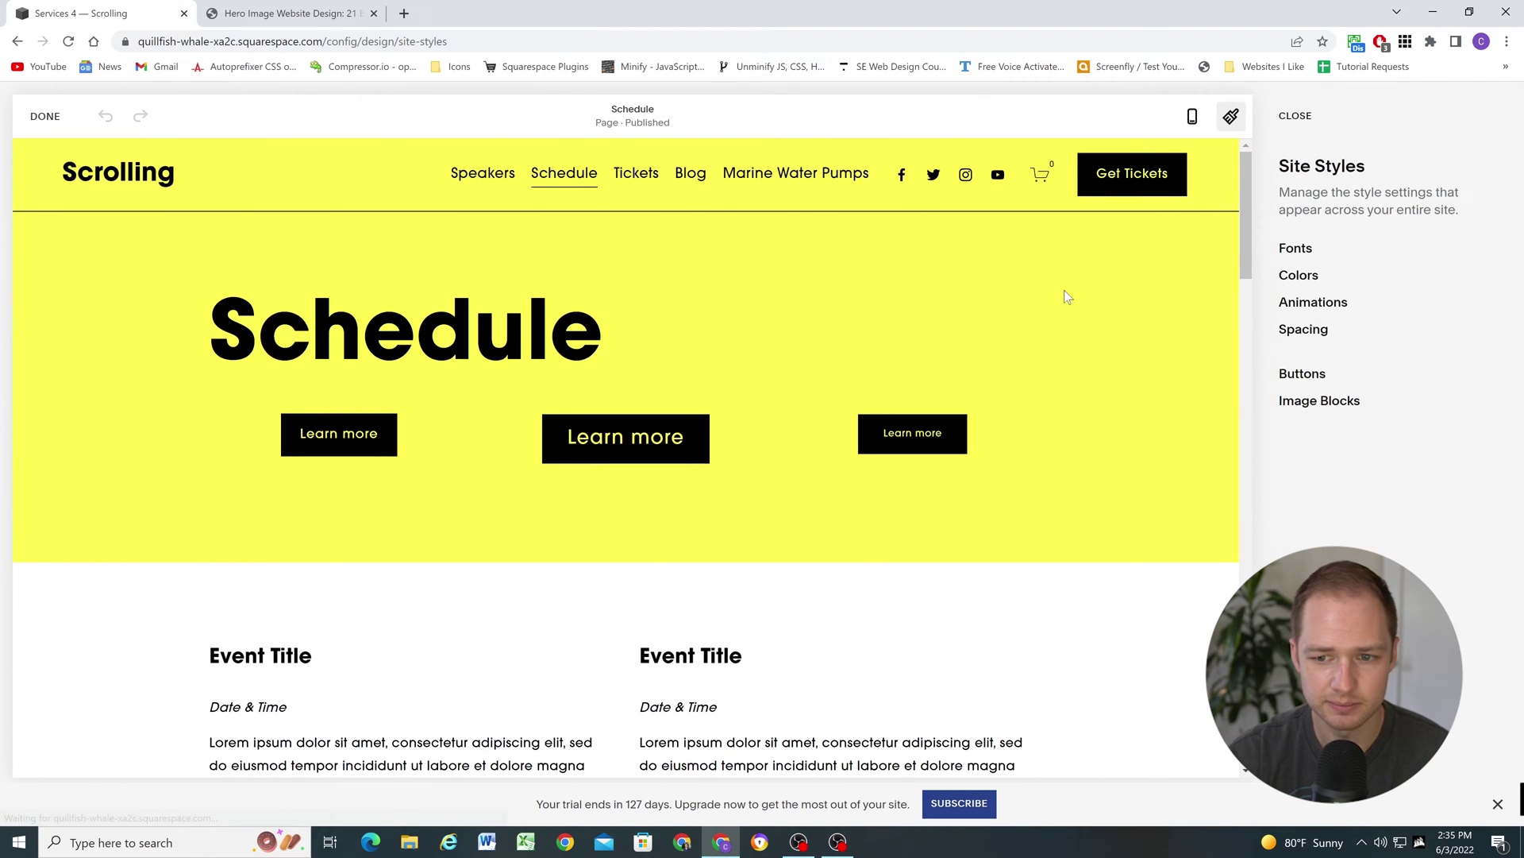
pyautogui.click(1310, 373)
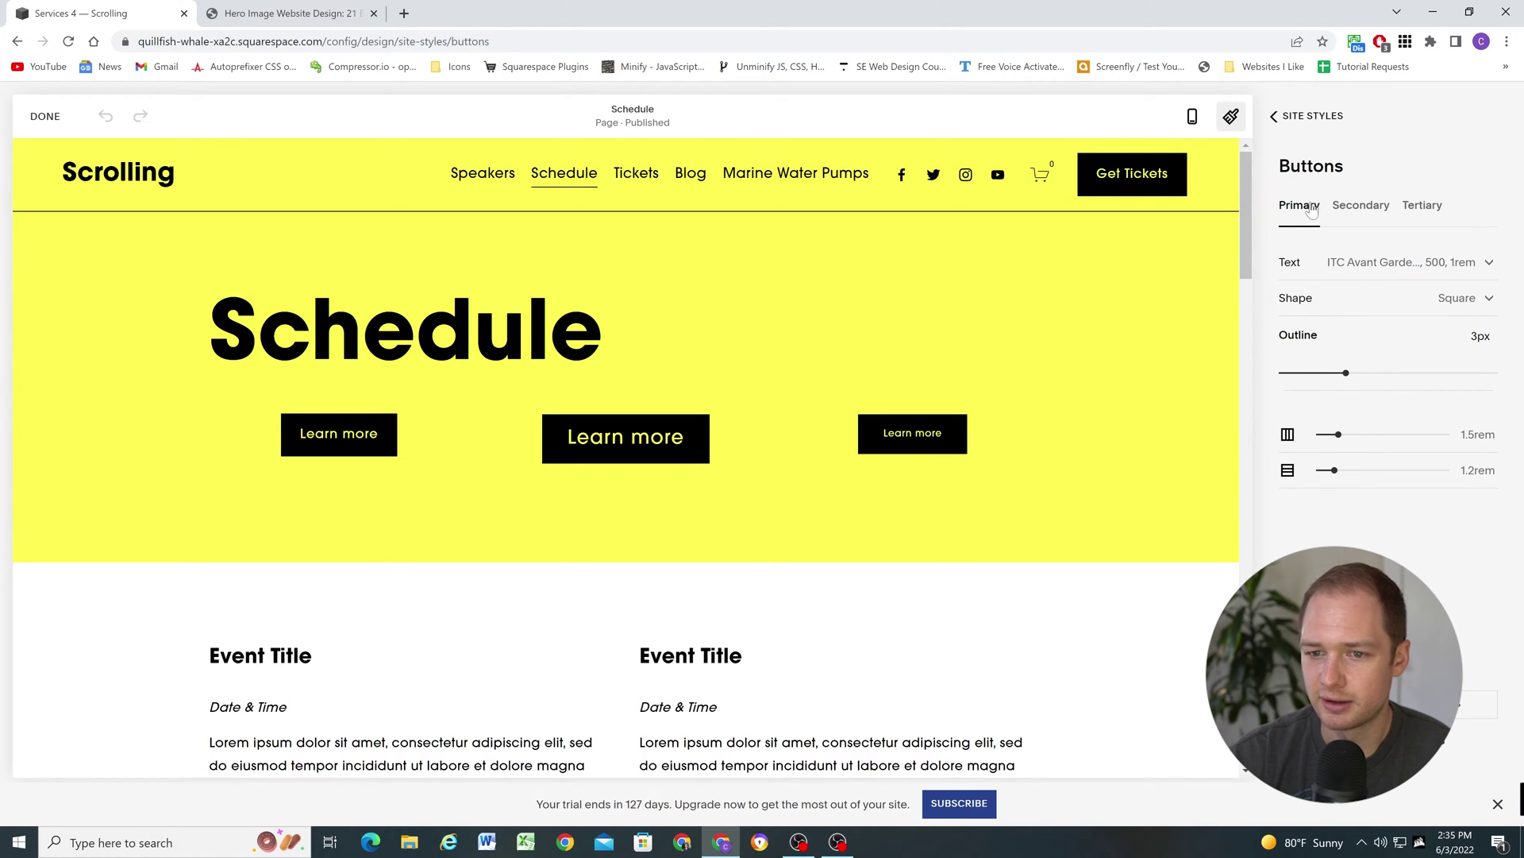
pyautogui.click(1369, 267)
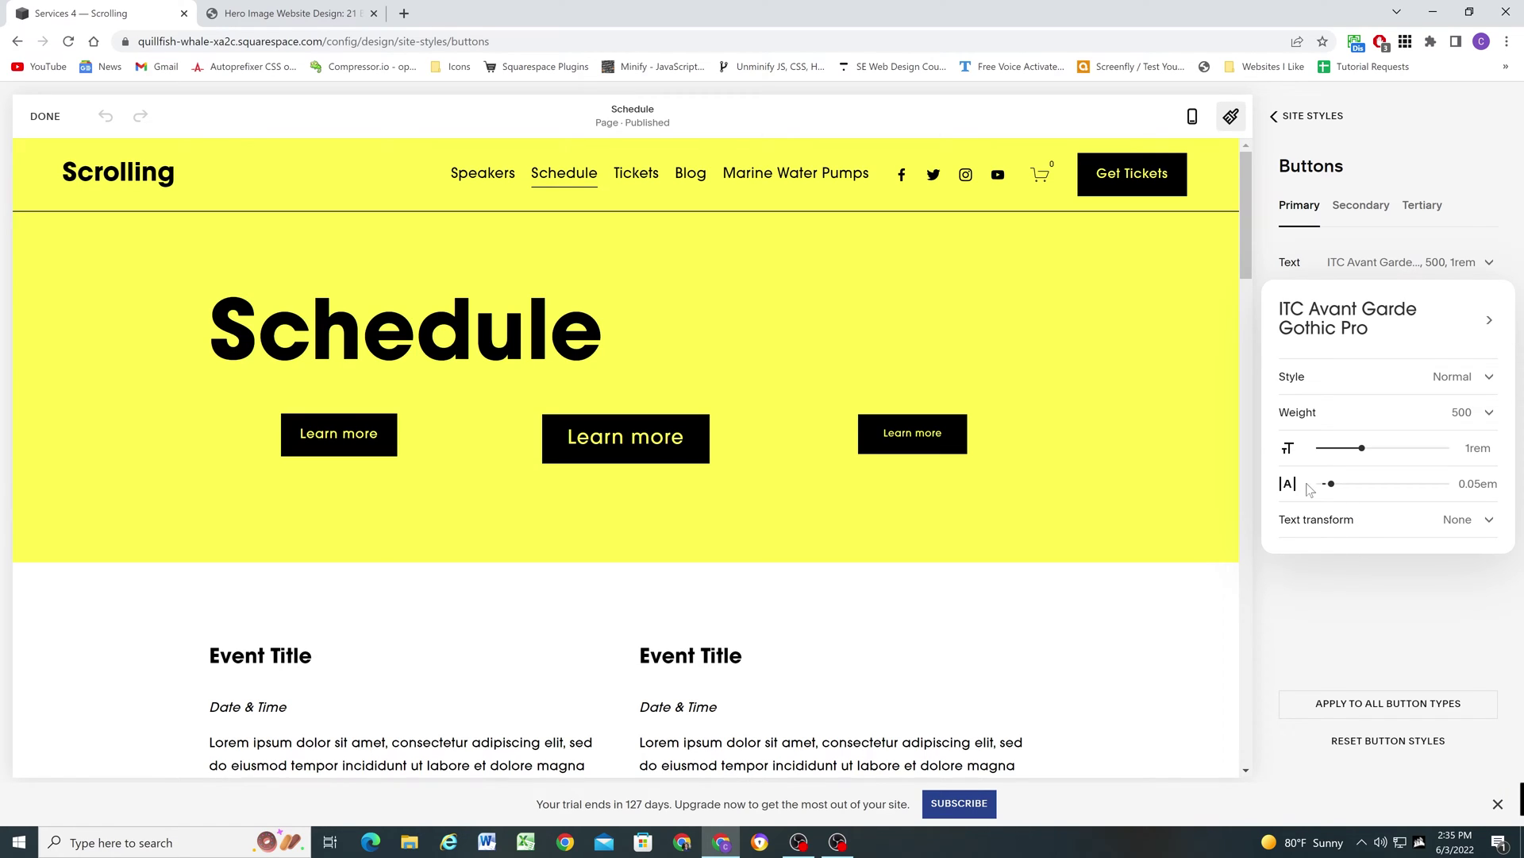
pyautogui.click(1324, 535)
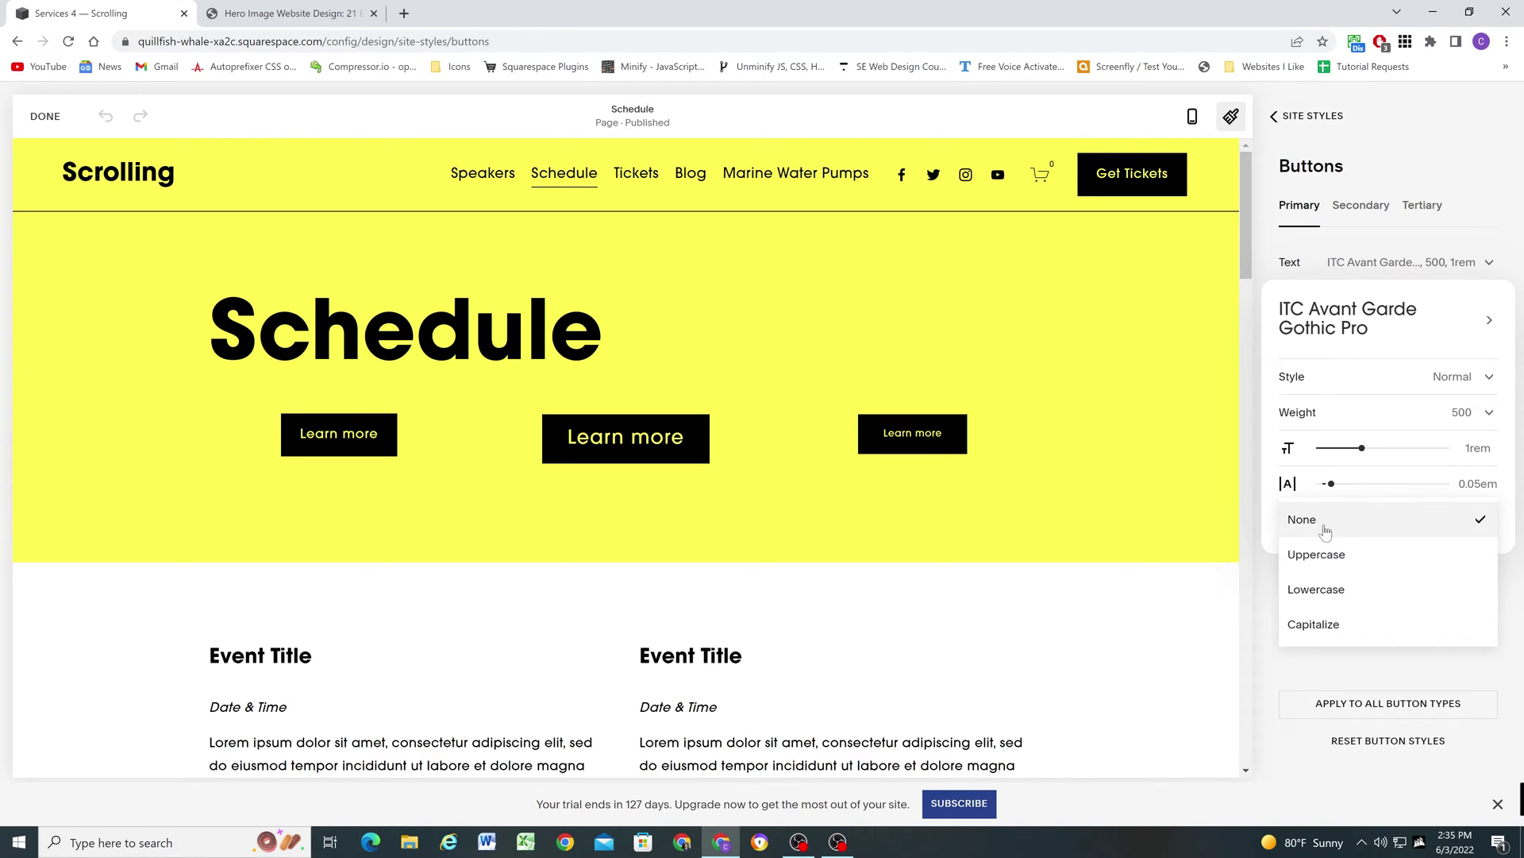
pyautogui.click(1294, 669)
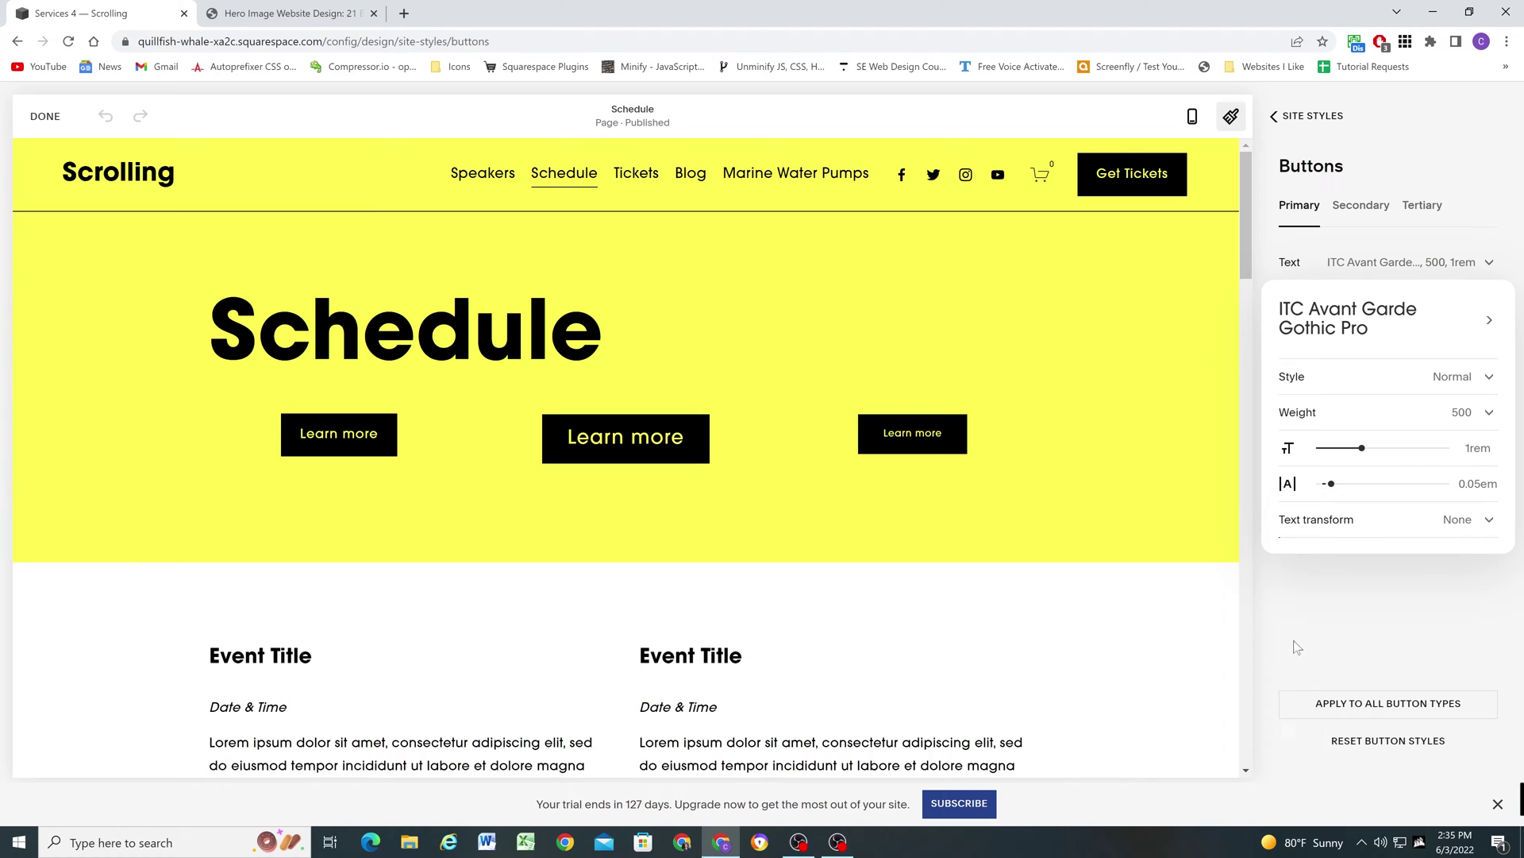
pyautogui.click(1302, 639)
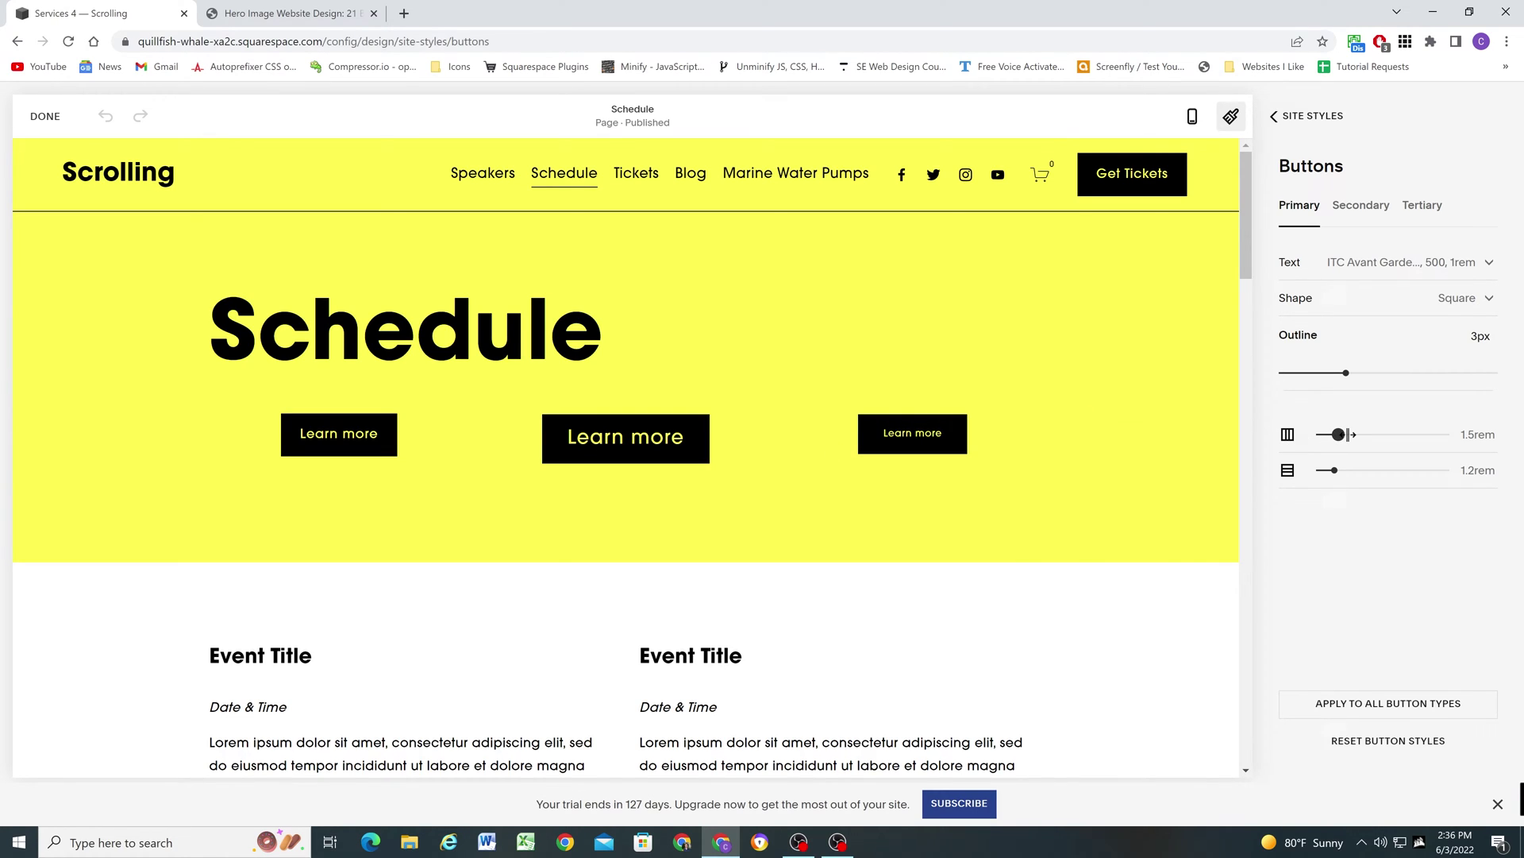
# Set primary button padding to 2.2rem horizontal and 1.3rem vertical
pyautogui.moveTo(1339, 435); pyautogui.dragTo(1348, 435)
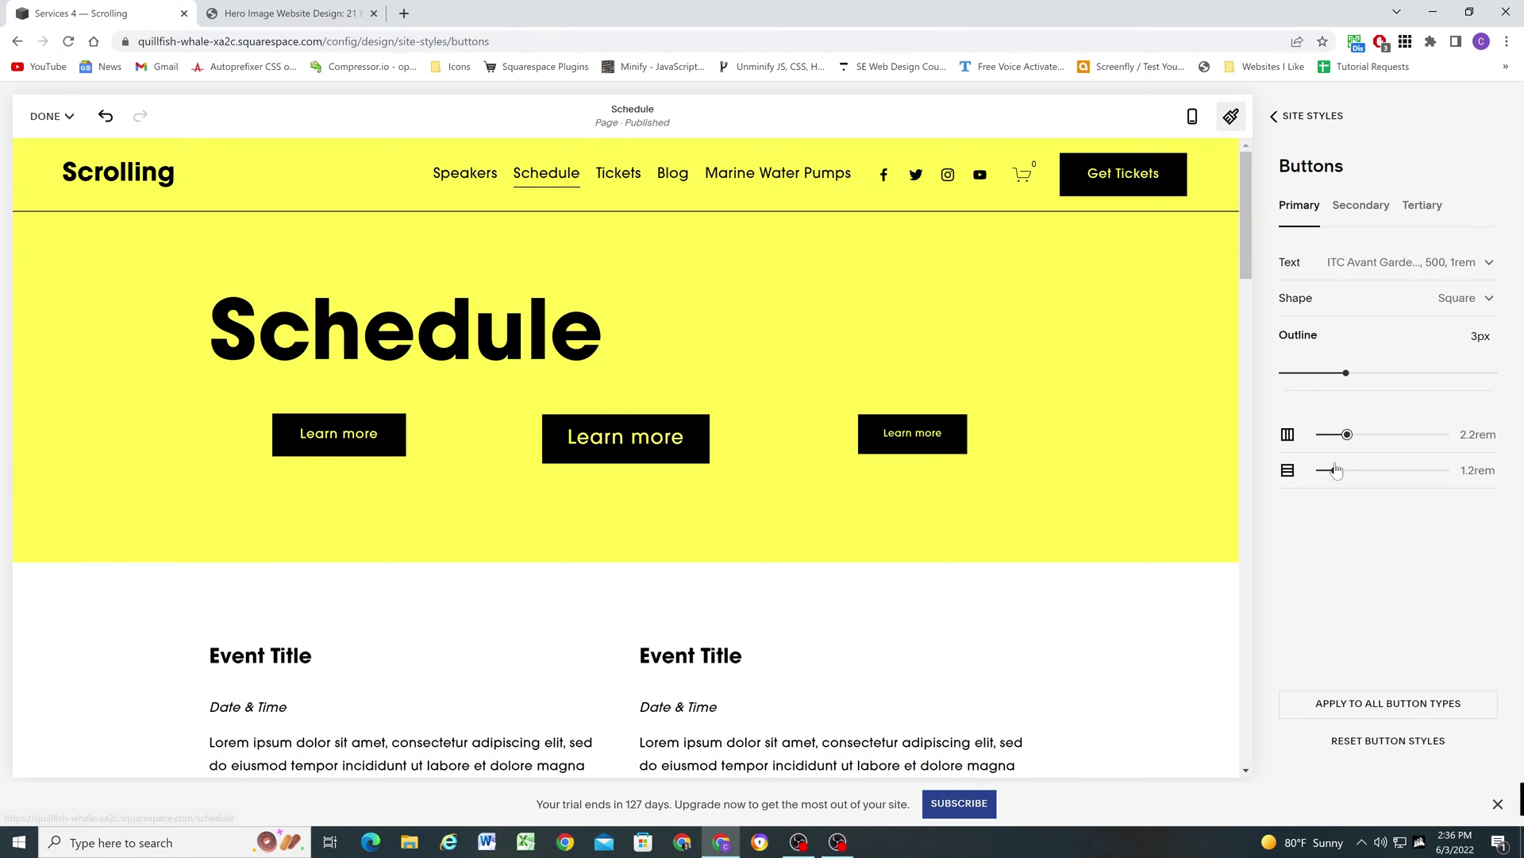
pyautogui.moveTo(1335, 470); pyautogui.dragTo(1336, 470)
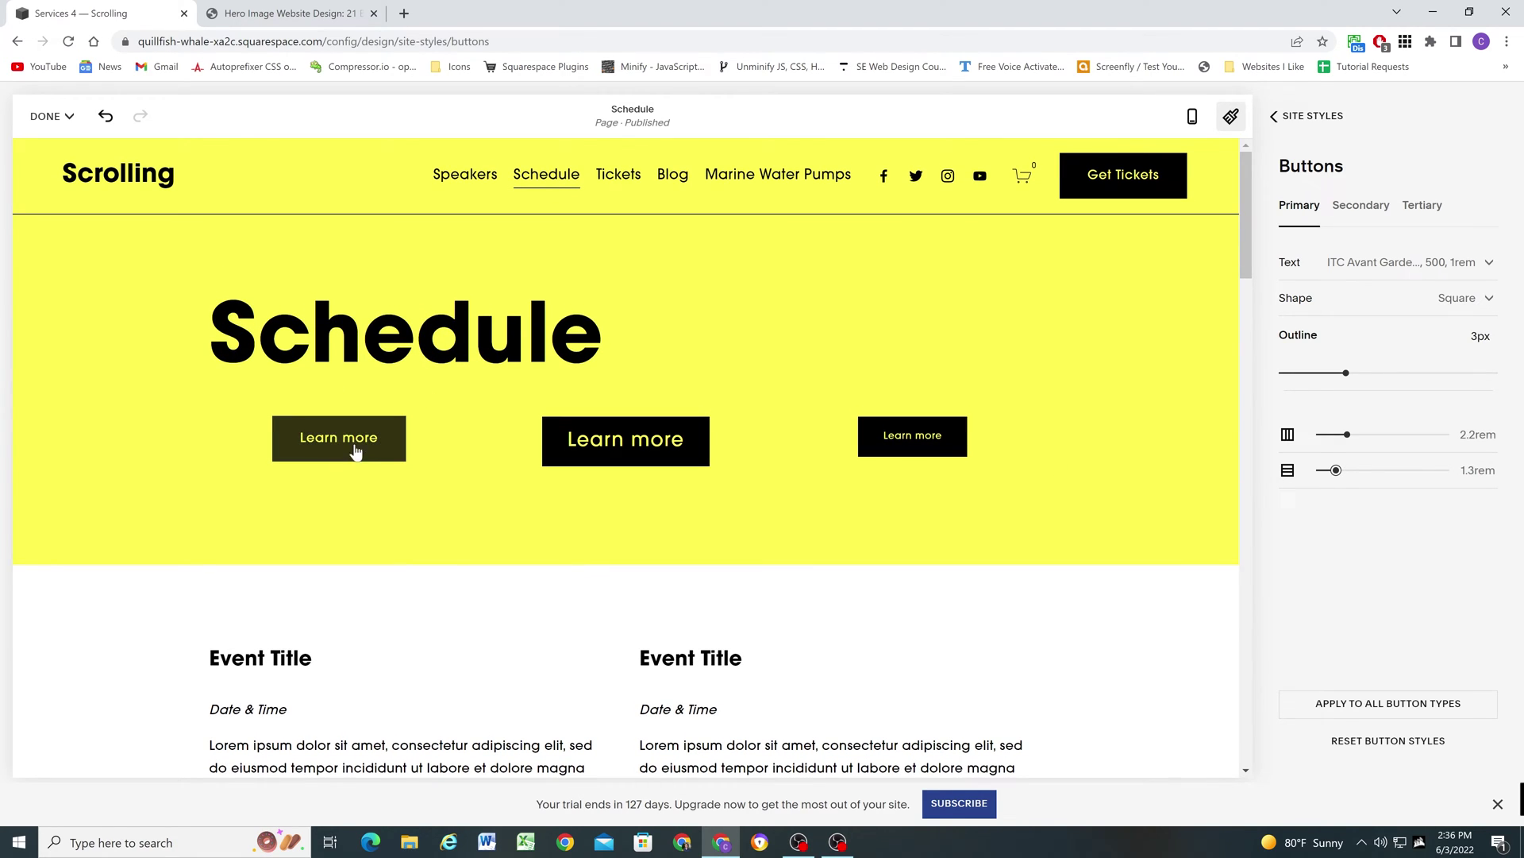
# Preview rounded, pill, oval, underline and petal shapes for the secondary buttons
pyautogui.click(1354, 212)
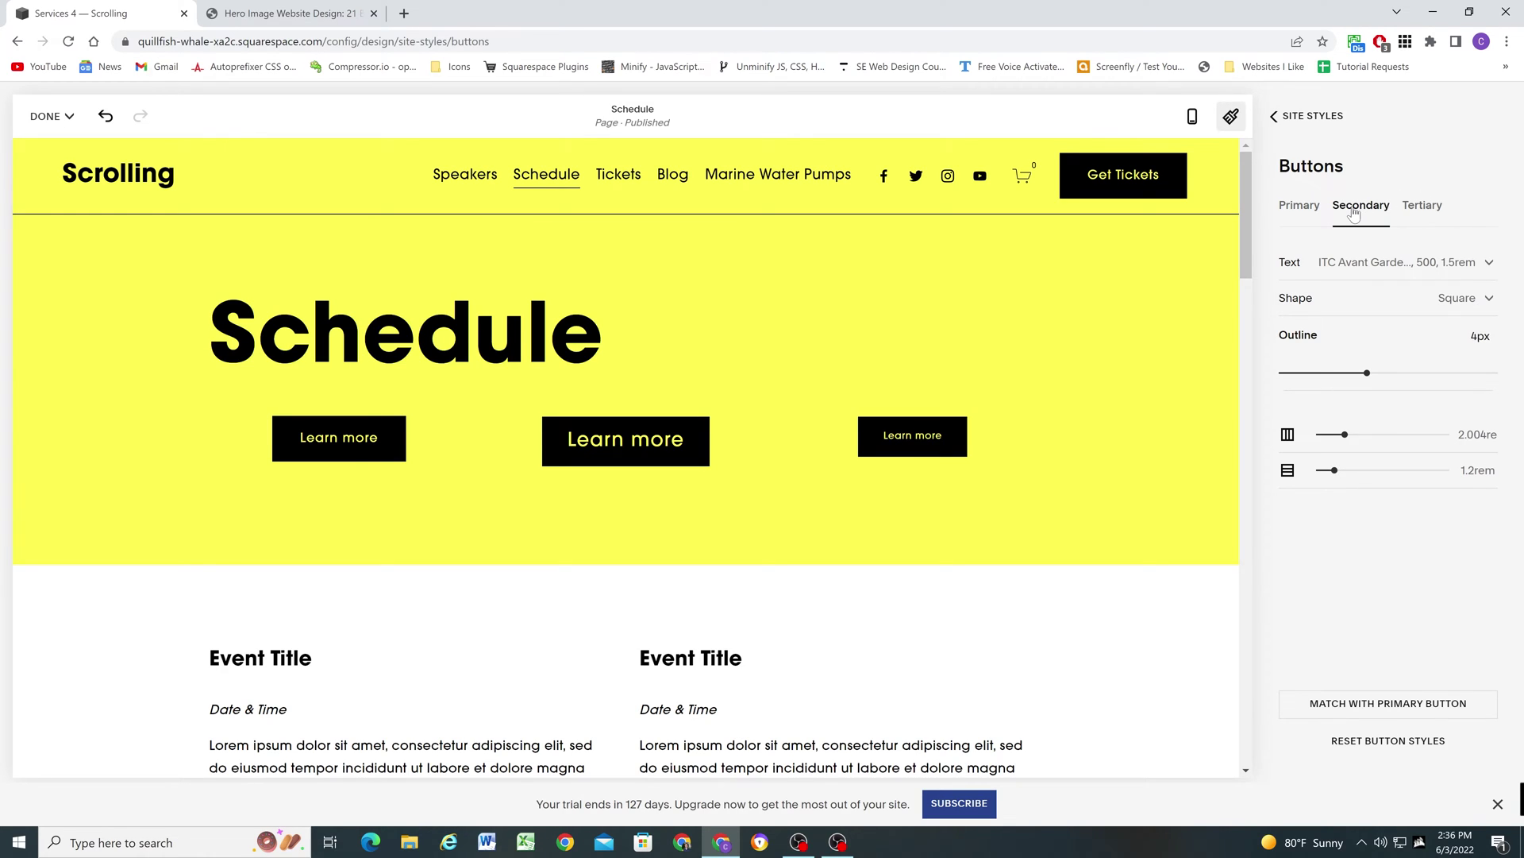
pyautogui.click(1350, 307)
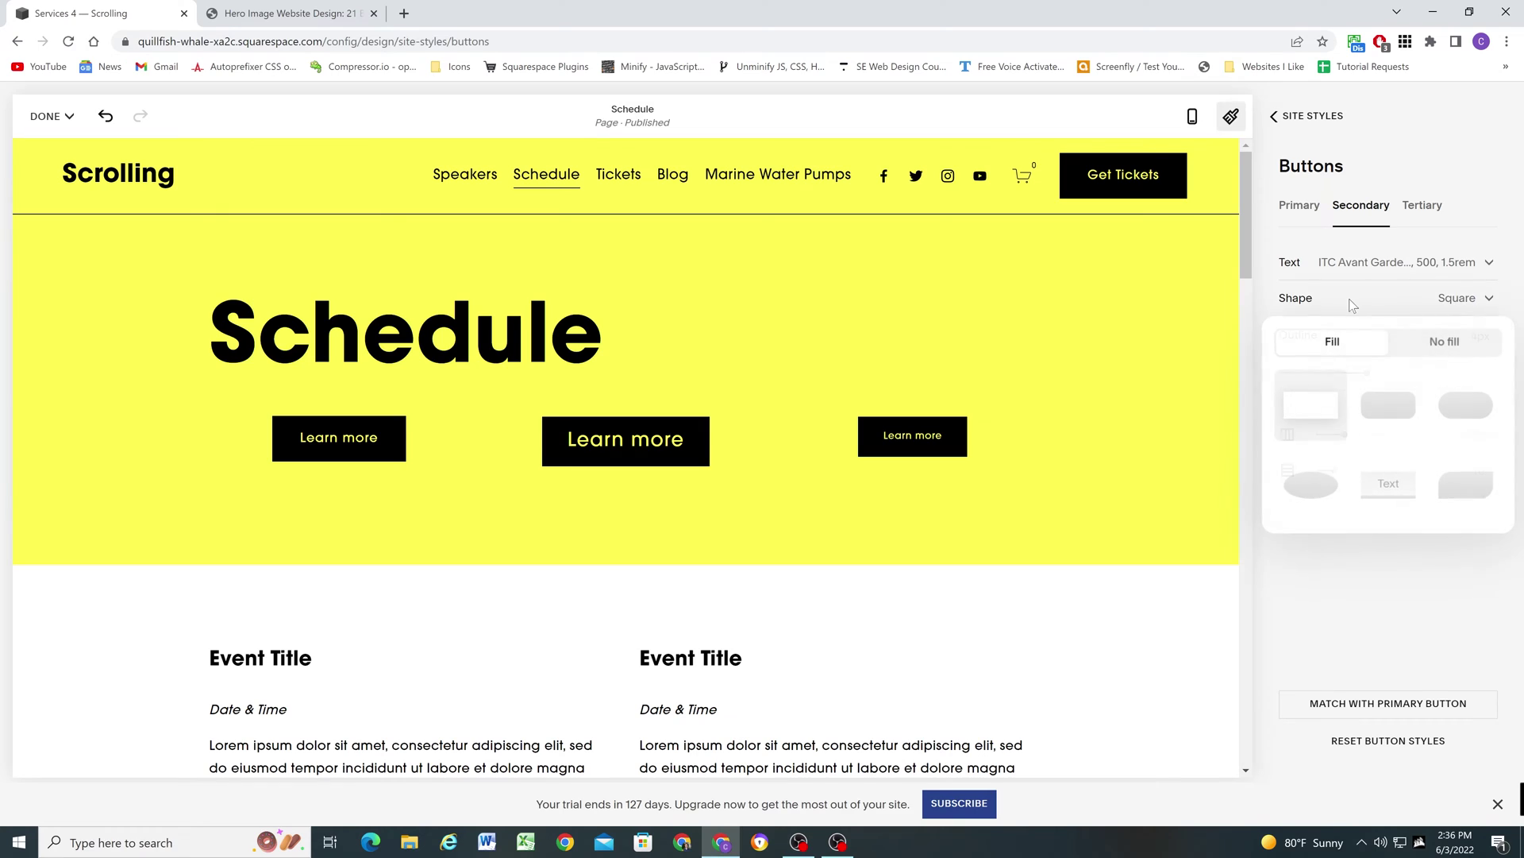
pyautogui.click(1399, 408)
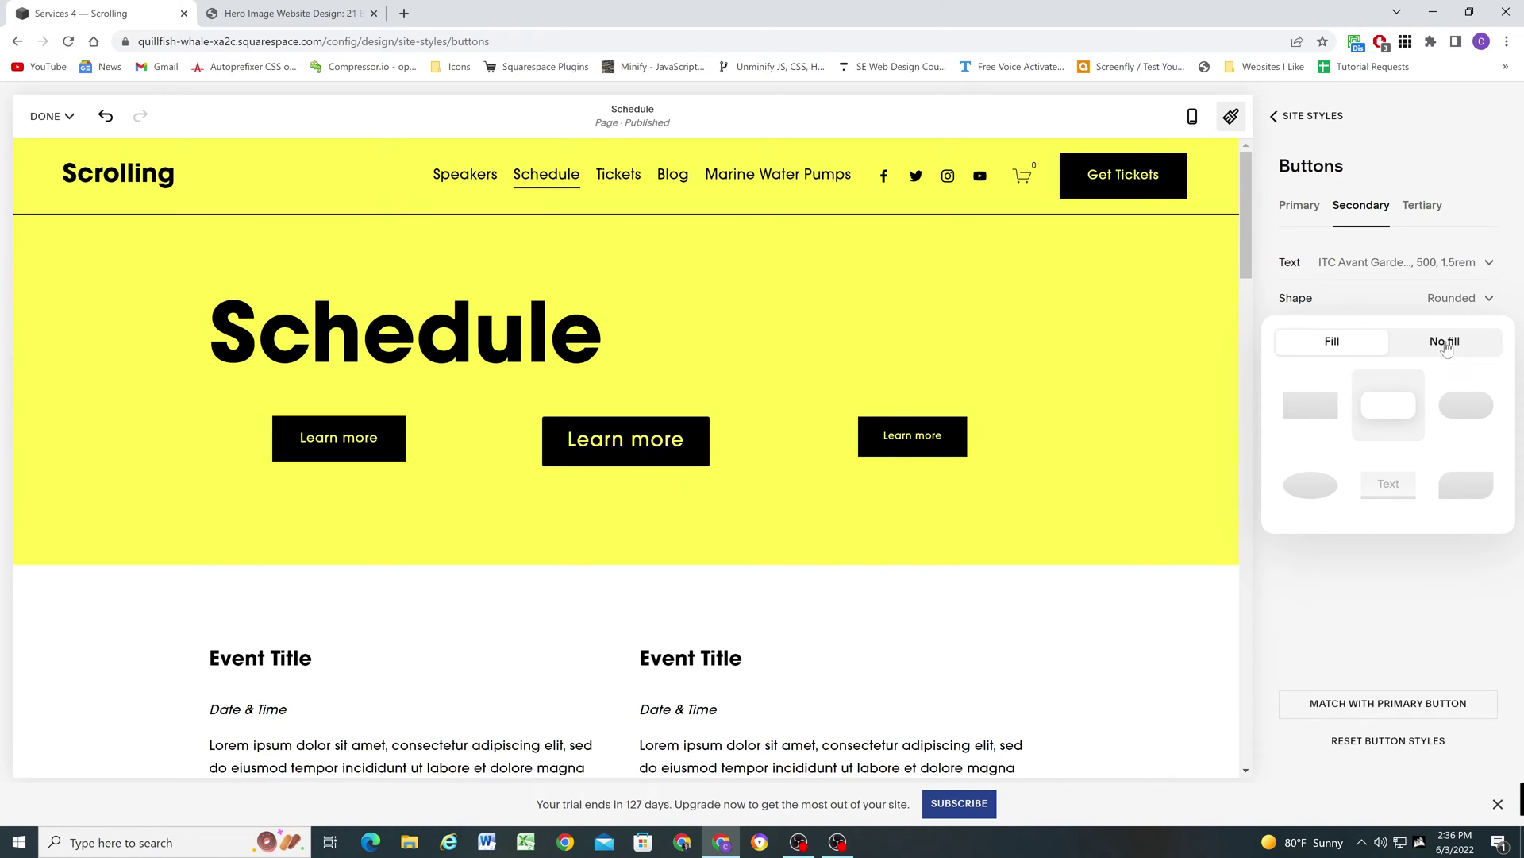
pyautogui.click(1468, 405)
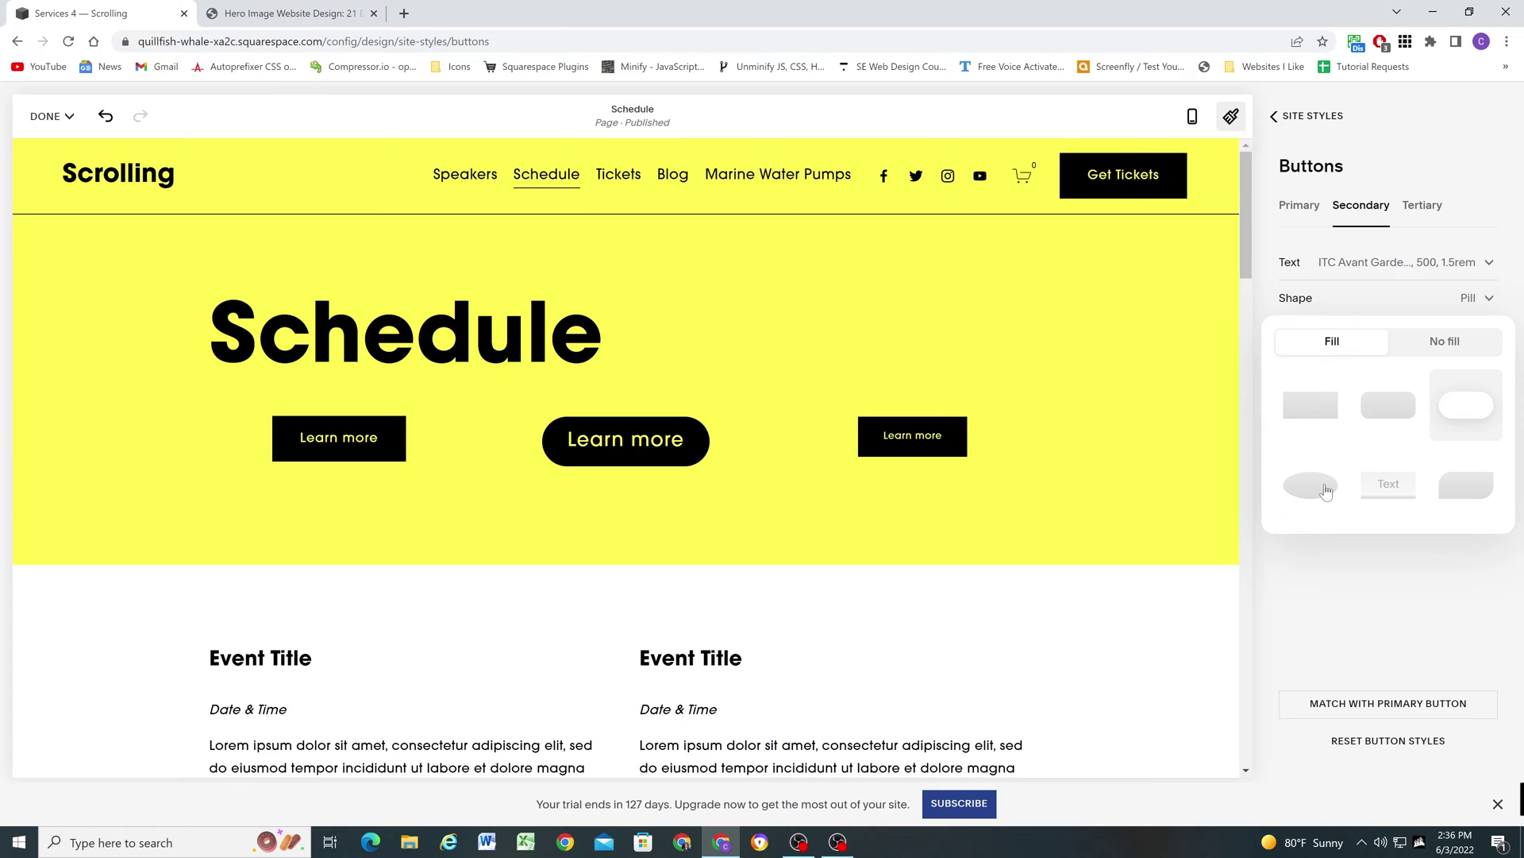
pyautogui.click(1324, 489)
pyautogui.click(1401, 488)
pyautogui.click(1473, 482)
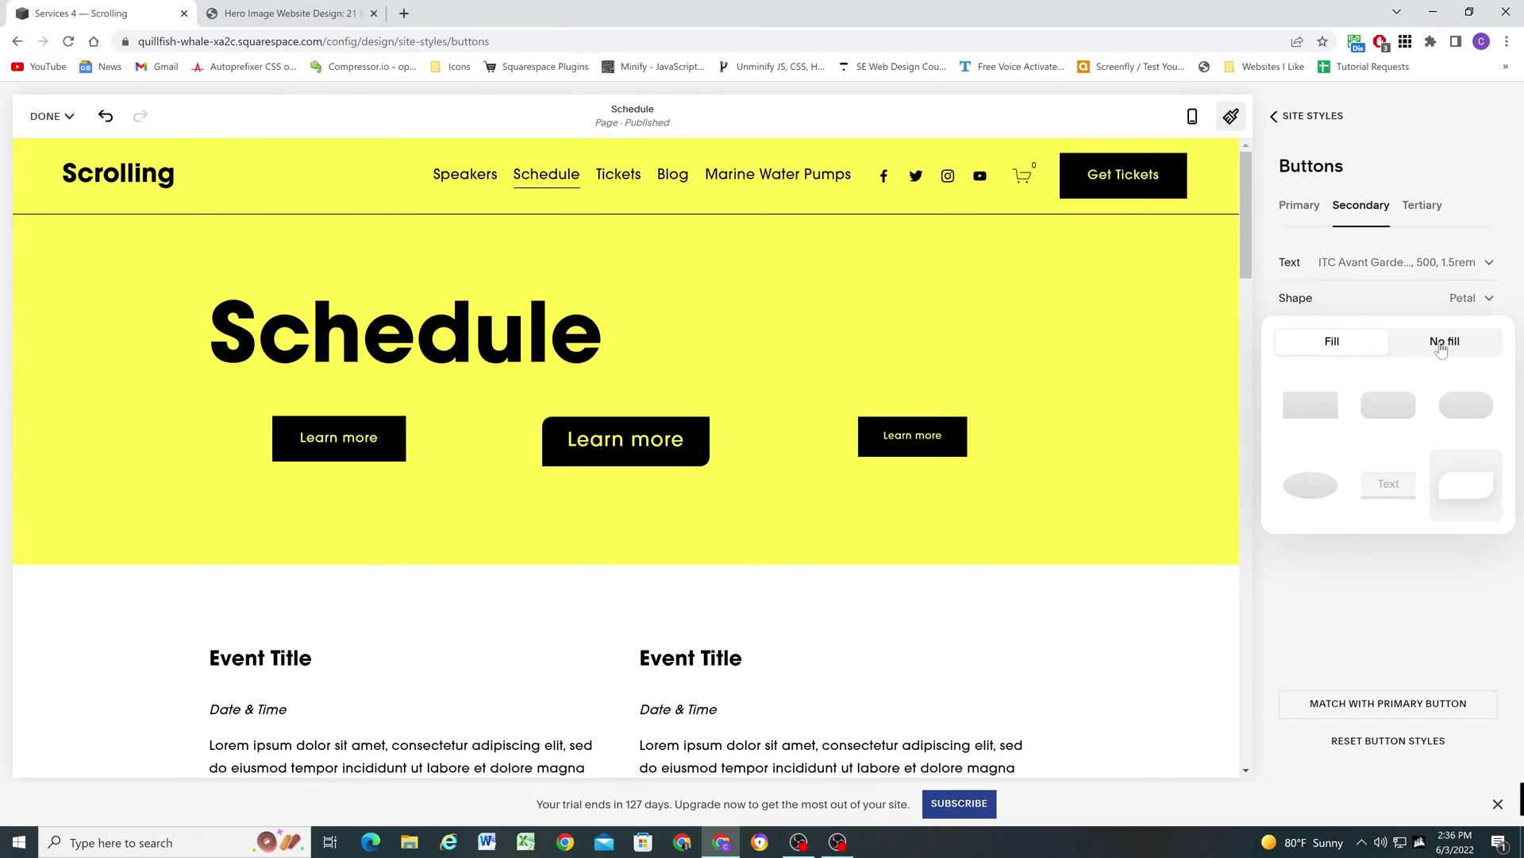
# Set secondary buttons to no fill with square corners, then view the UX Planet article
pyautogui.click(1441, 347)
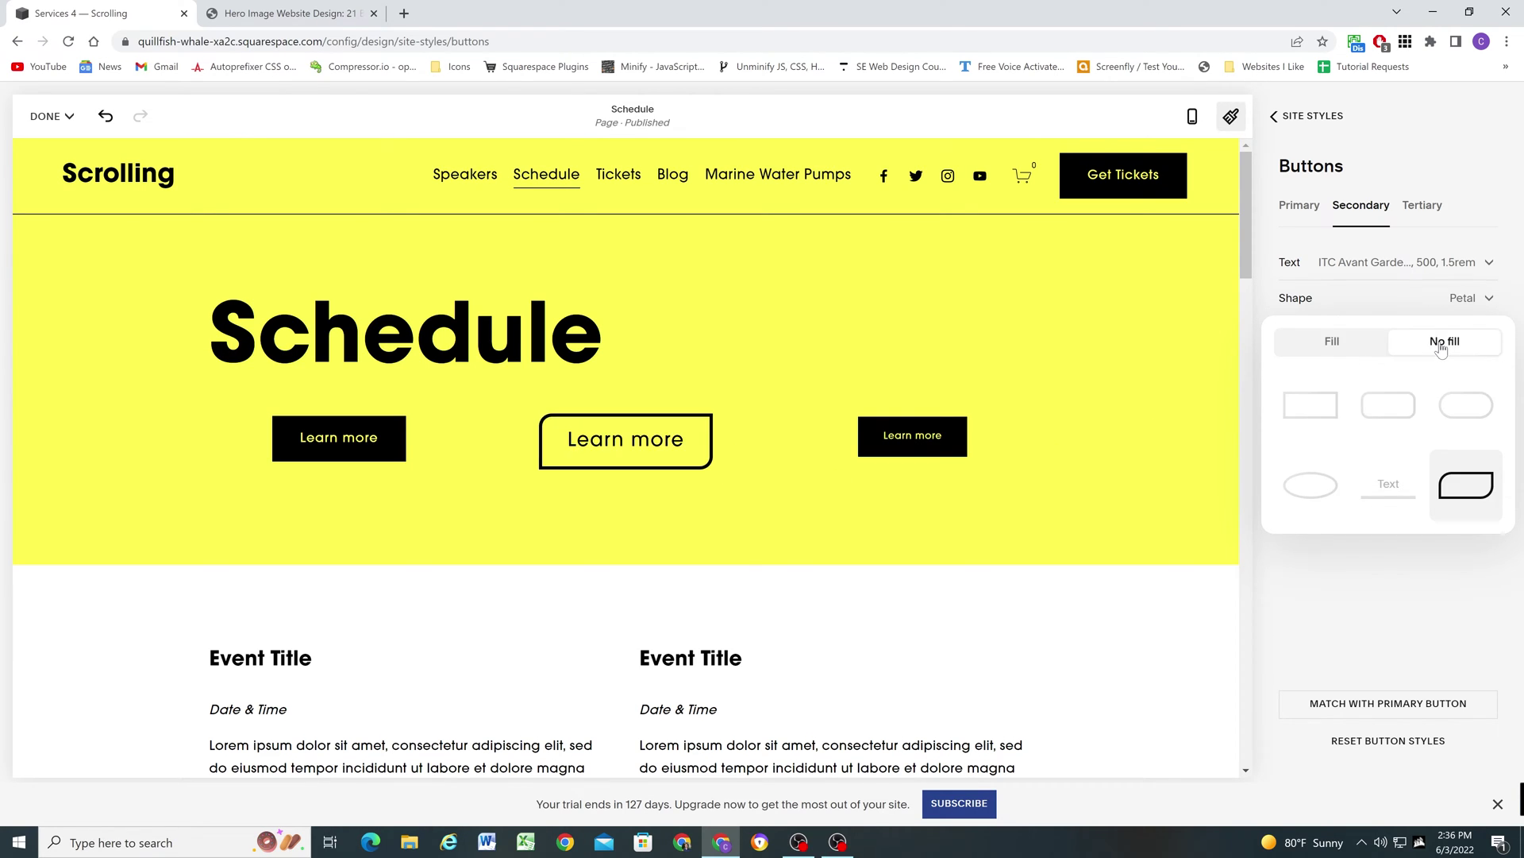
pyautogui.click(1305, 408)
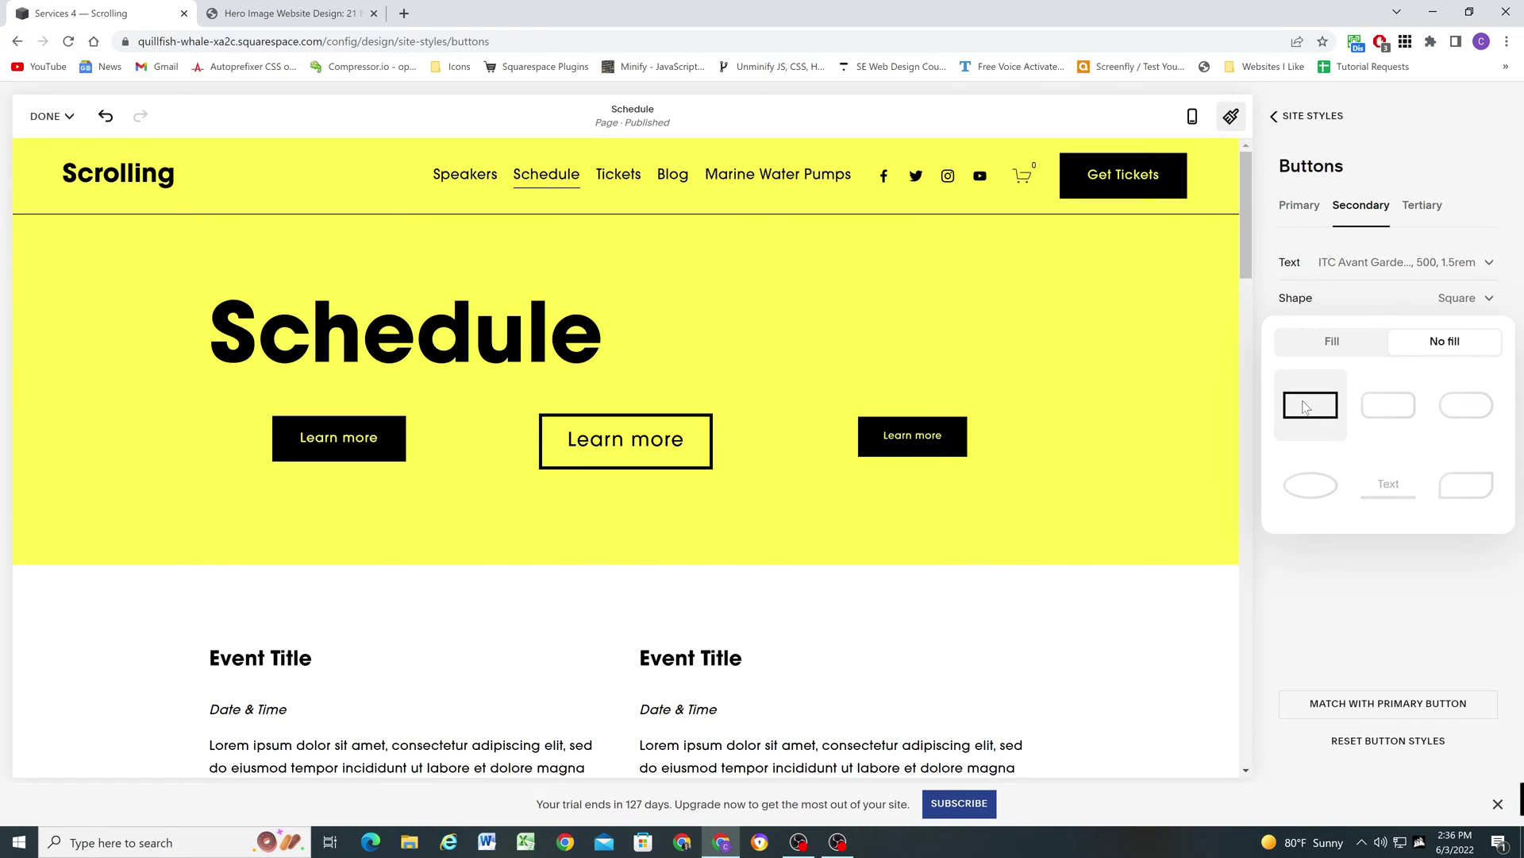
pyautogui.click(1408, 405)
pyautogui.click(1486, 407)
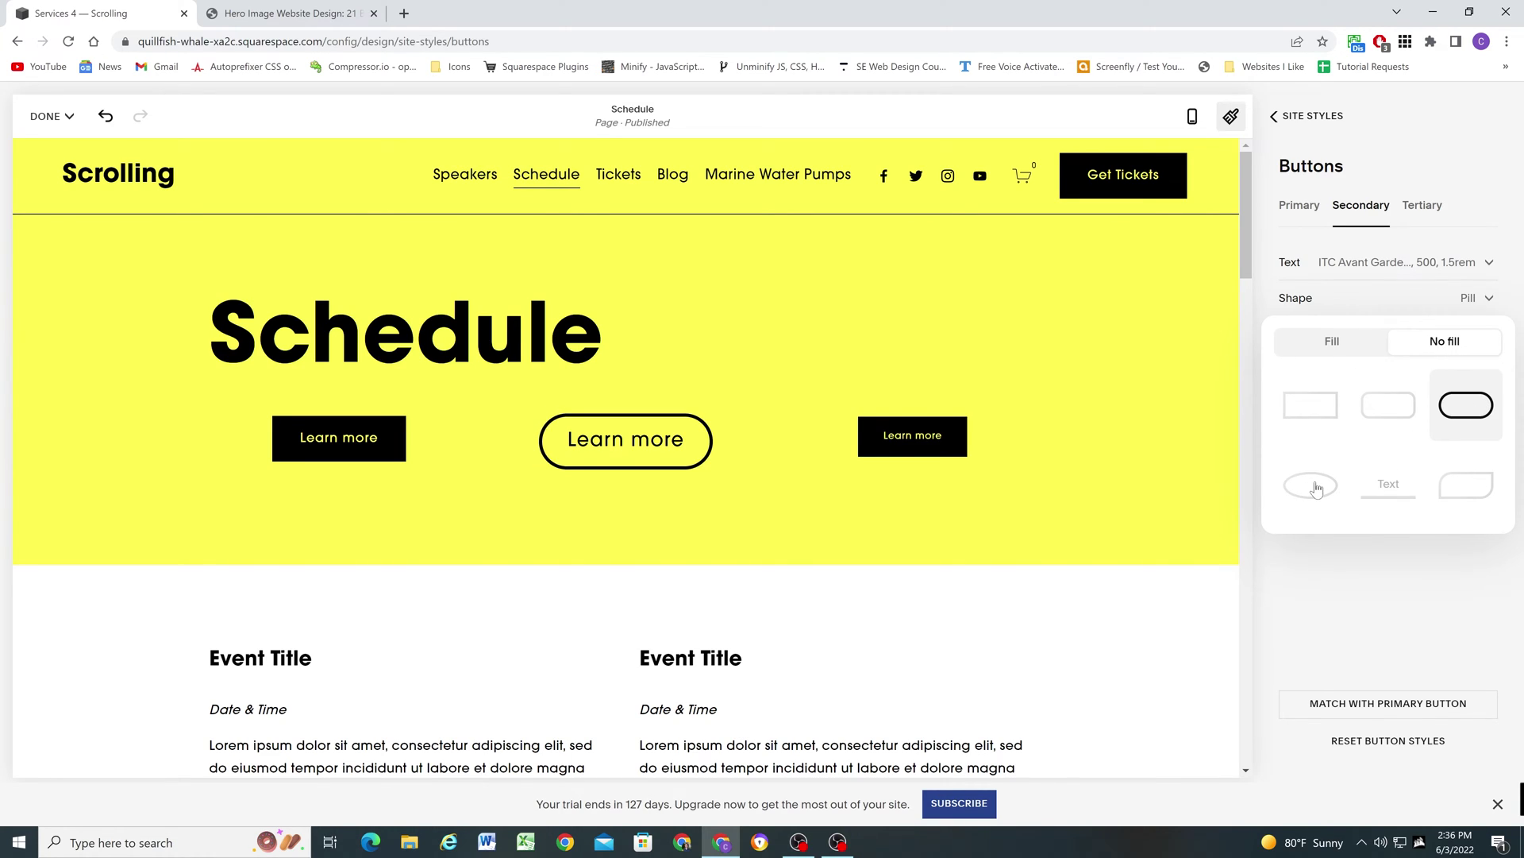
pyautogui.click(1317, 487)
pyautogui.click(1384, 490)
pyautogui.click(1474, 486)
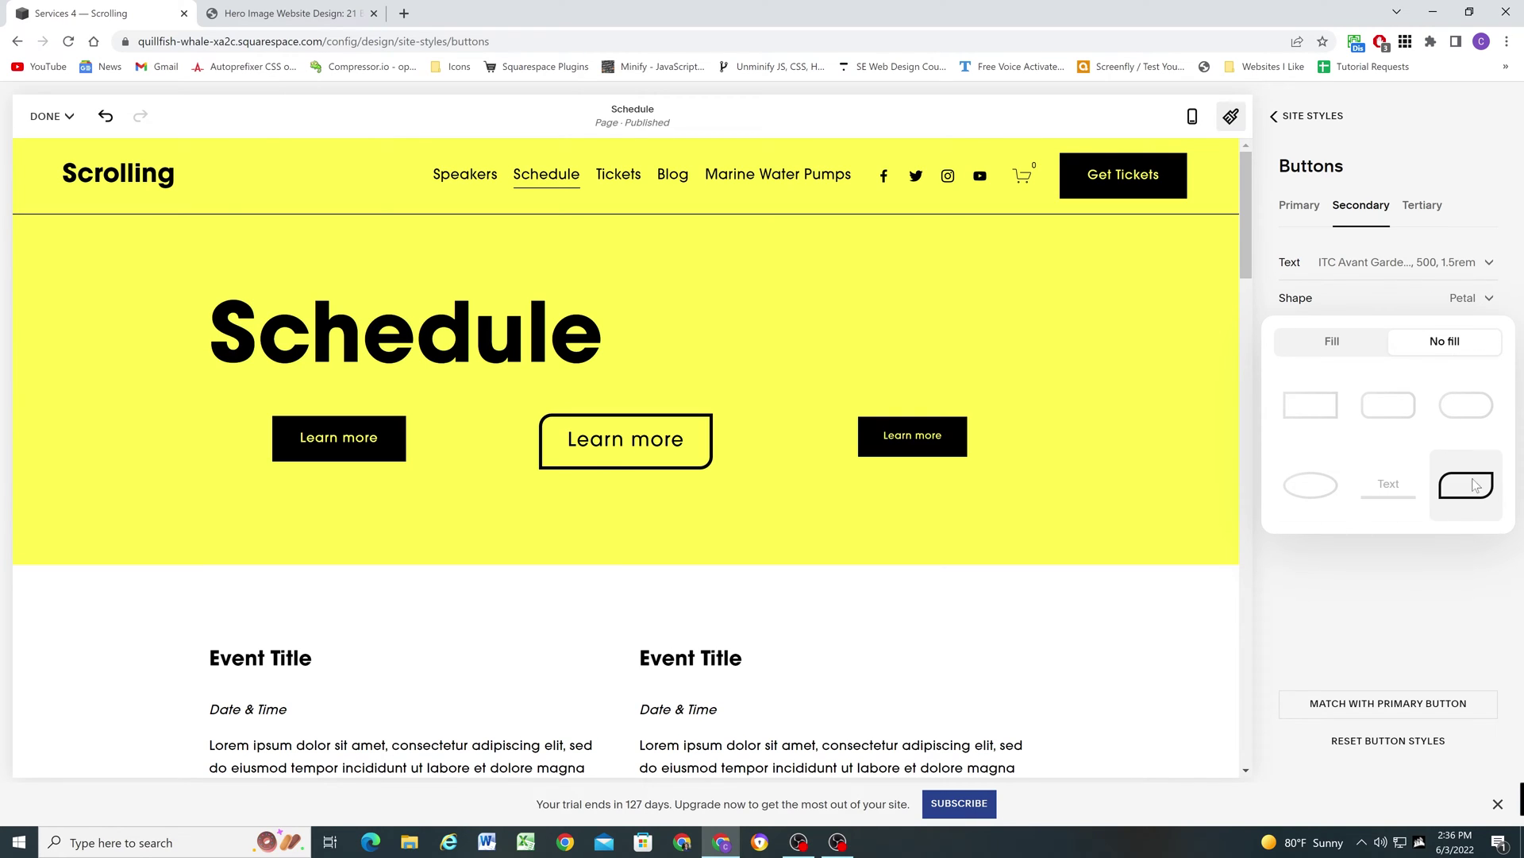
pyautogui.click(1299, 403)
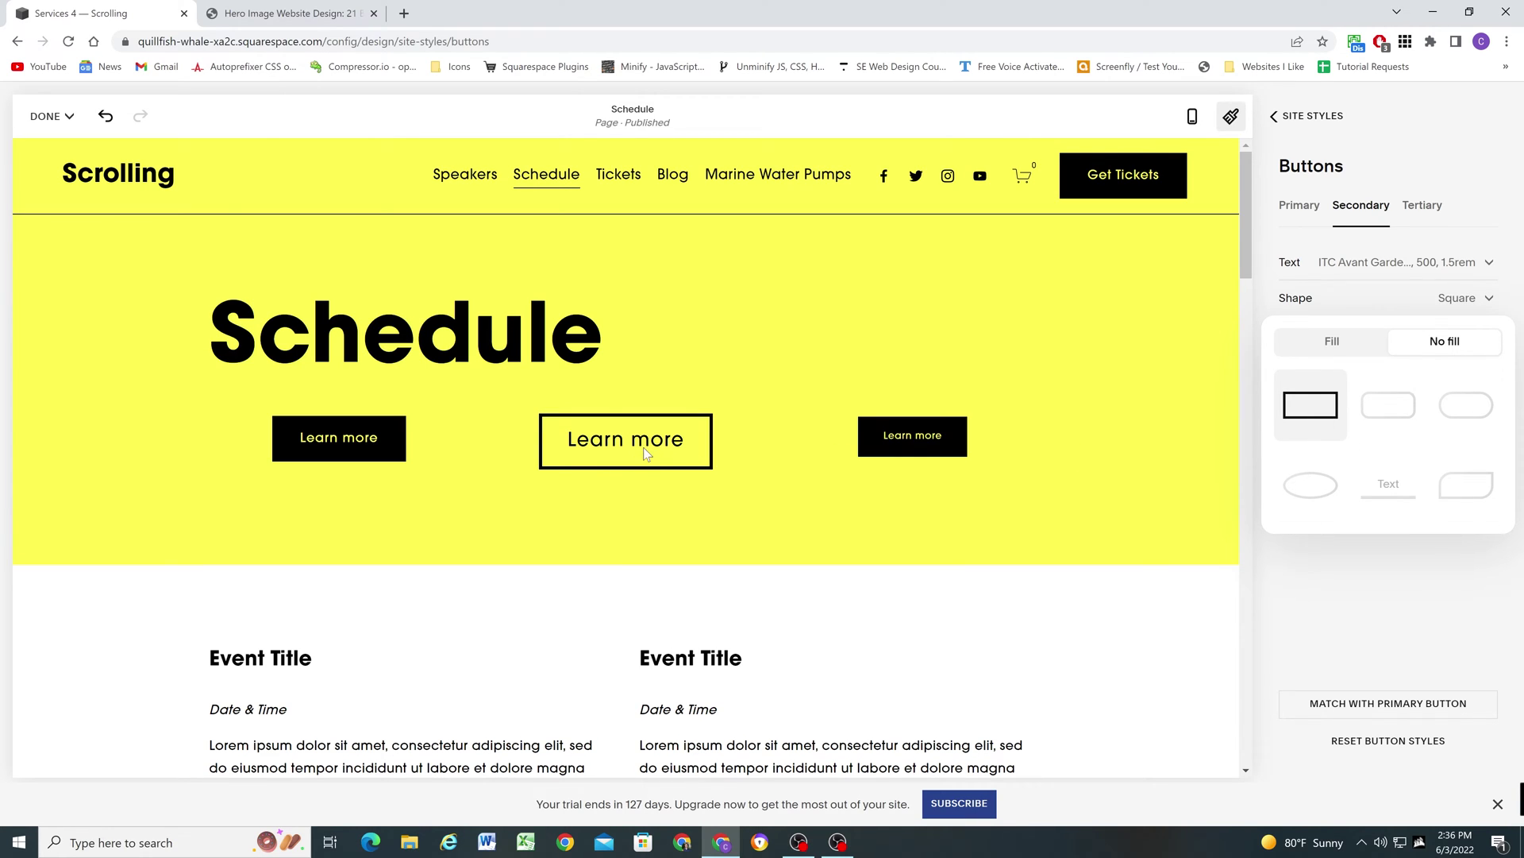
pyautogui.click(1289, 572)
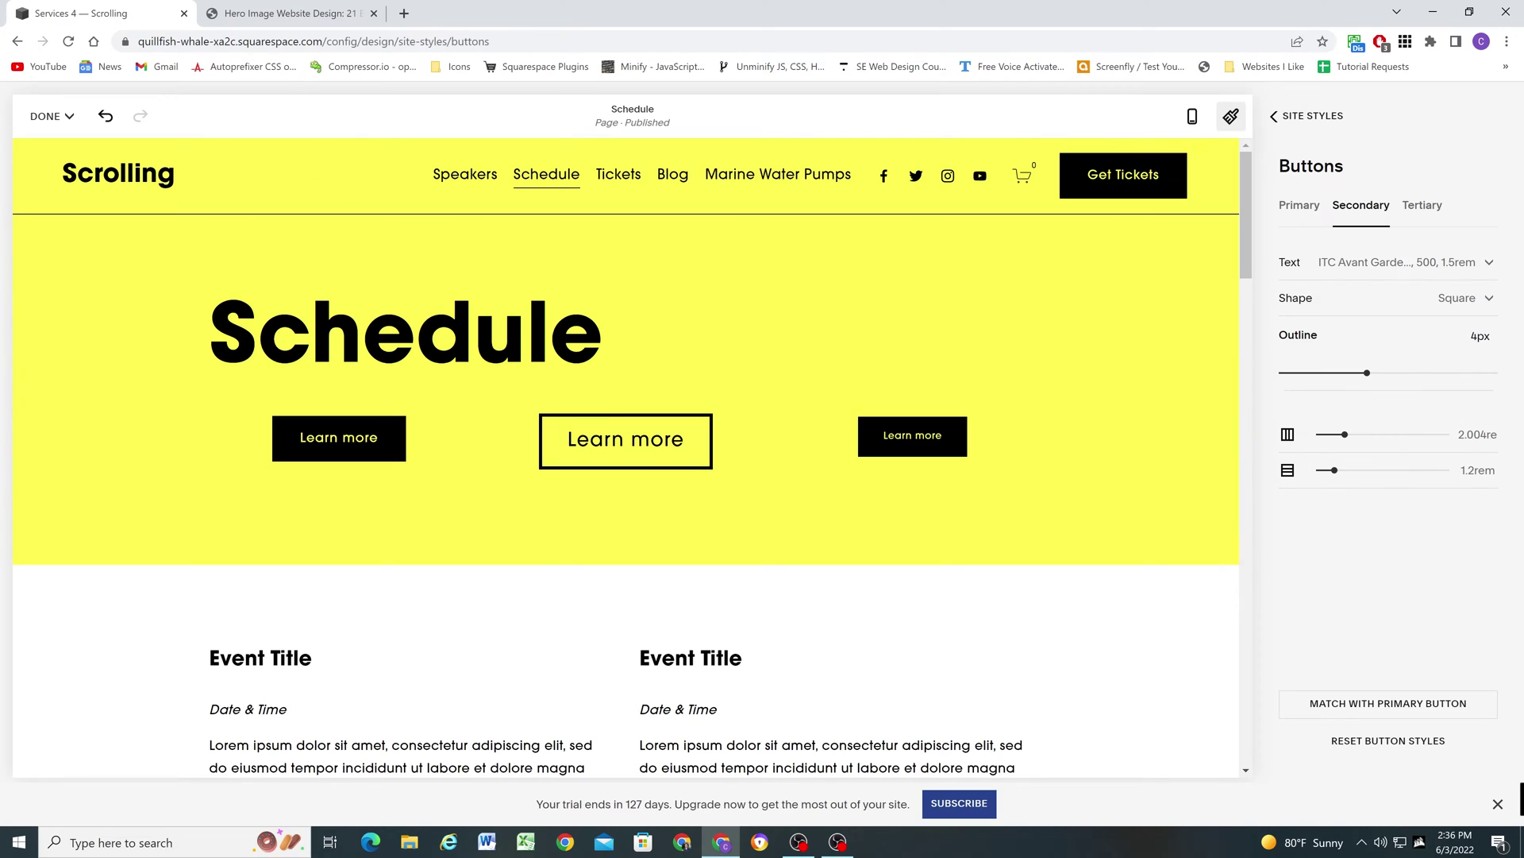
pyautogui.click(271, 7)
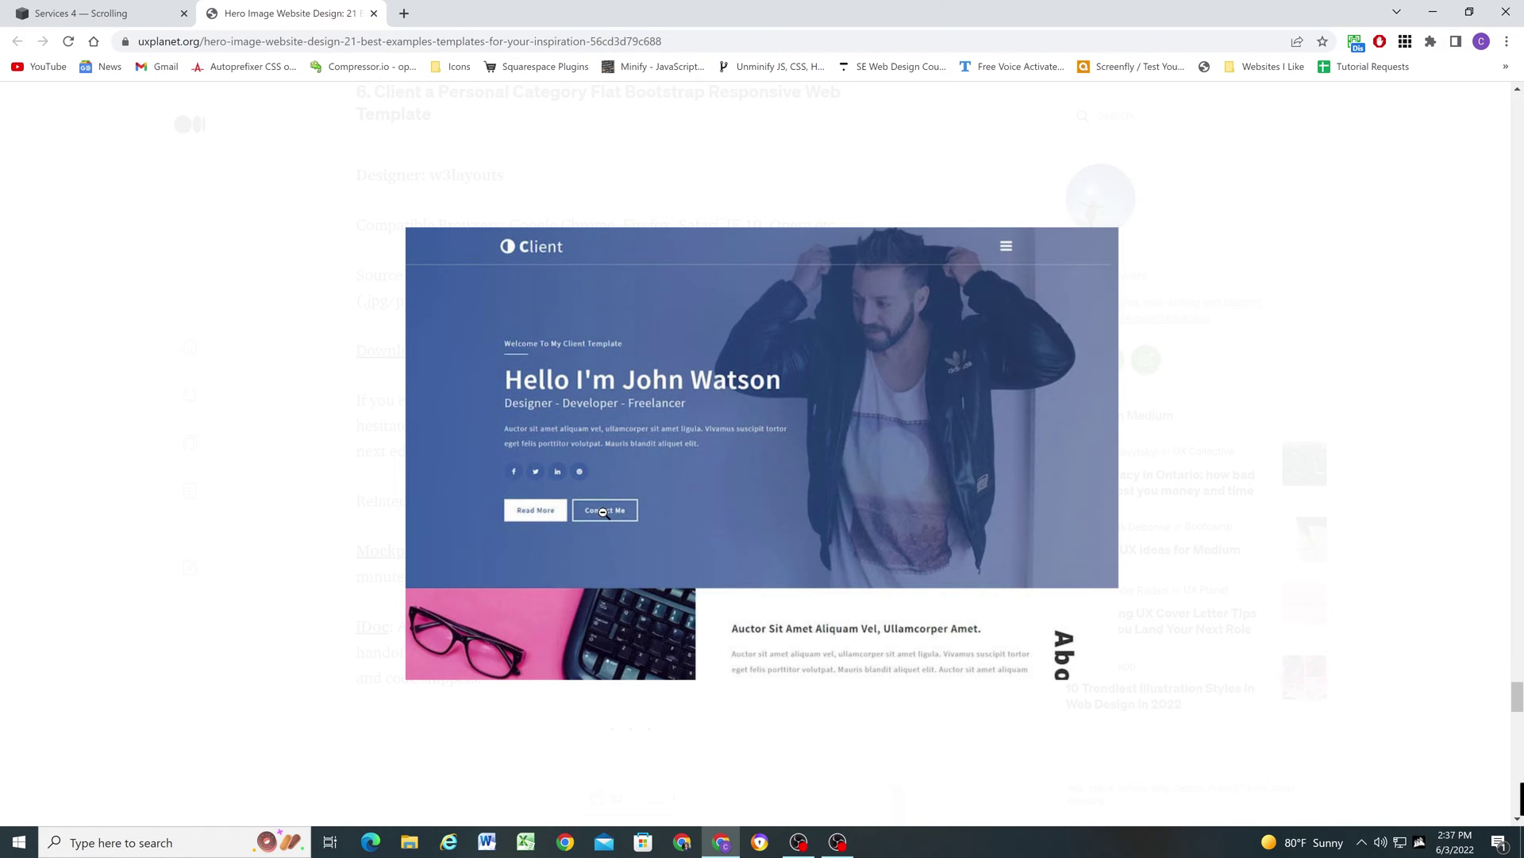
# Go back to the Squarespace site editor tab from the UX Planet example
pyautogui.click(112, 8)
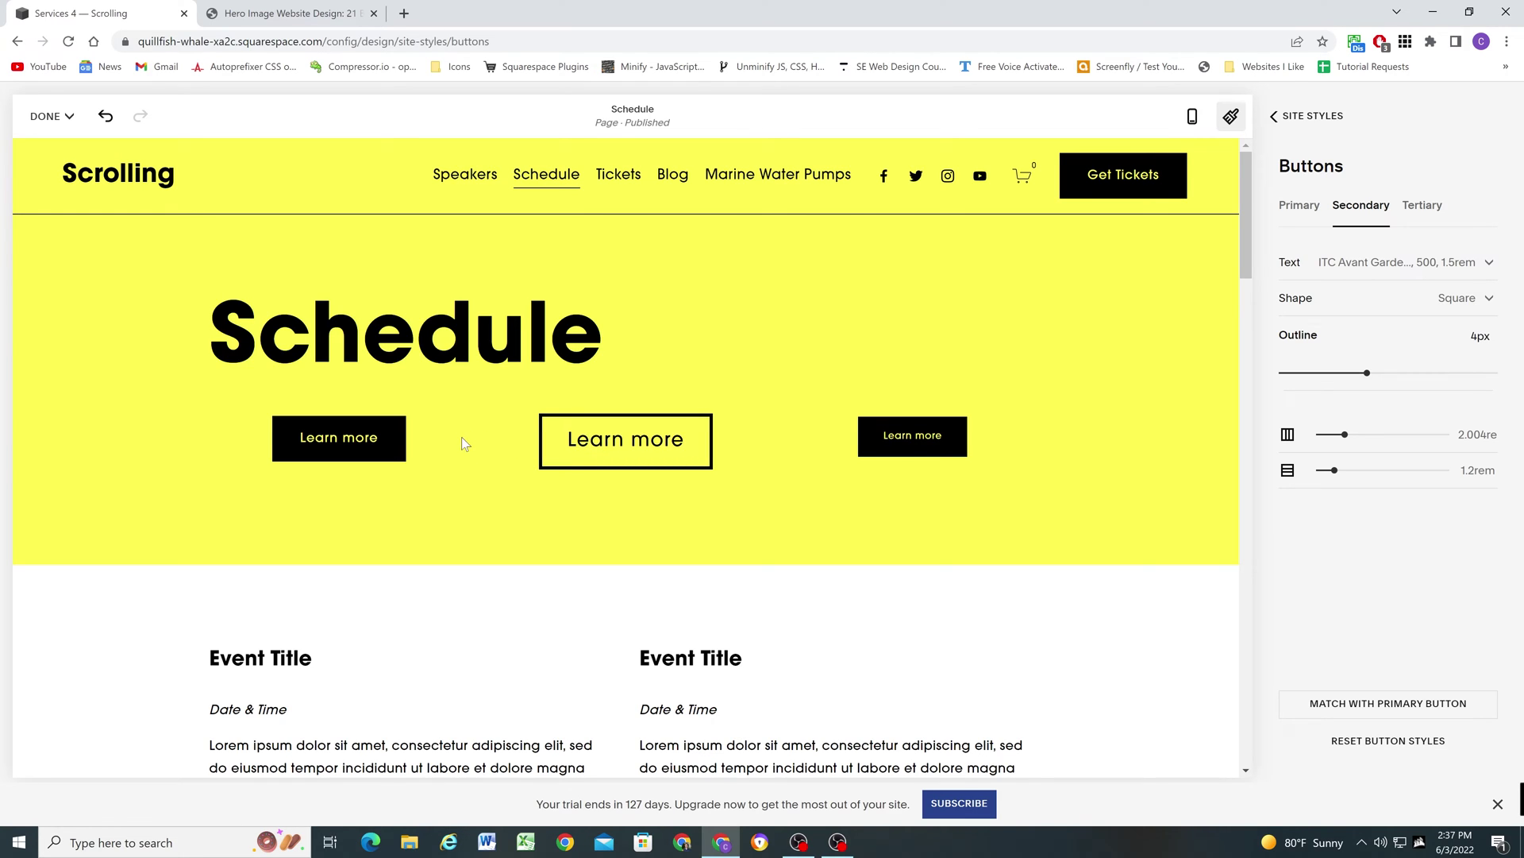
# Set the secondary button text size to 1rem
pyautogui.click(1339, 269)
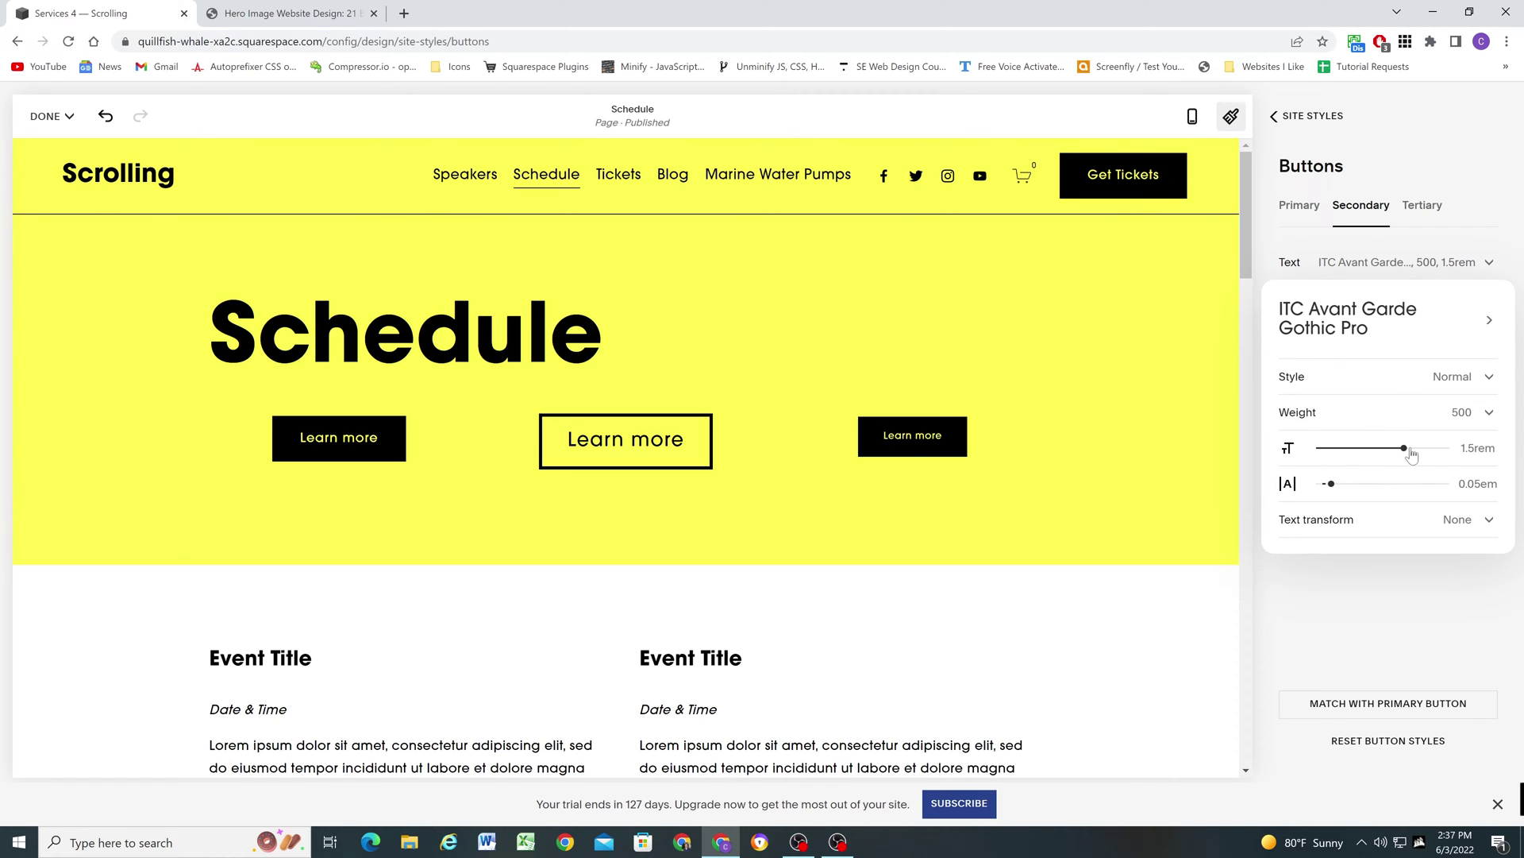
pyautogui.moveTo(1403, 451); pyautogui.dragTo(1364, 445)
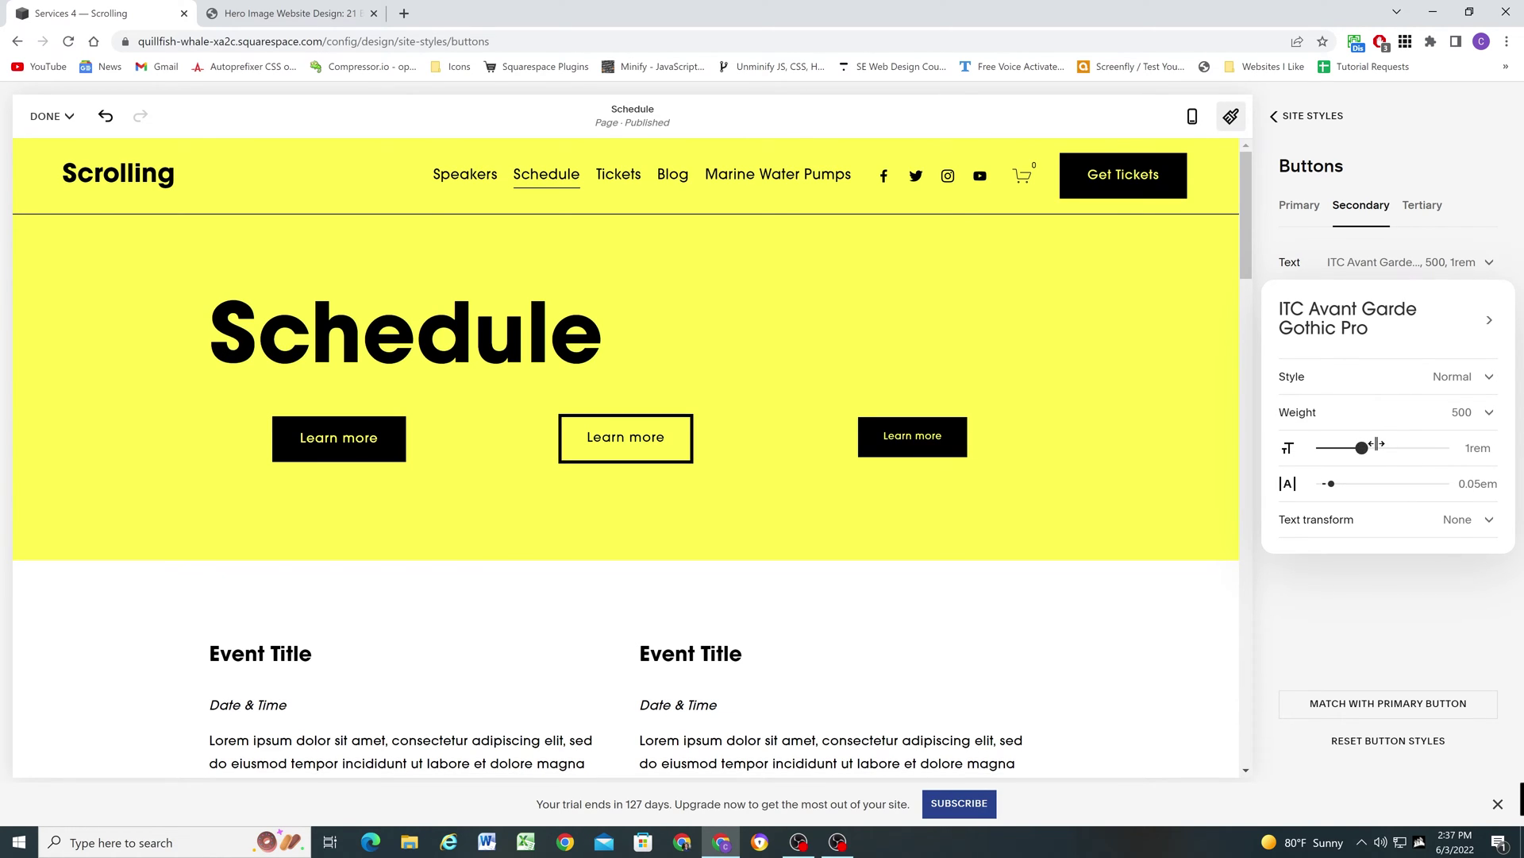
pyautogui.click(1376, 447)
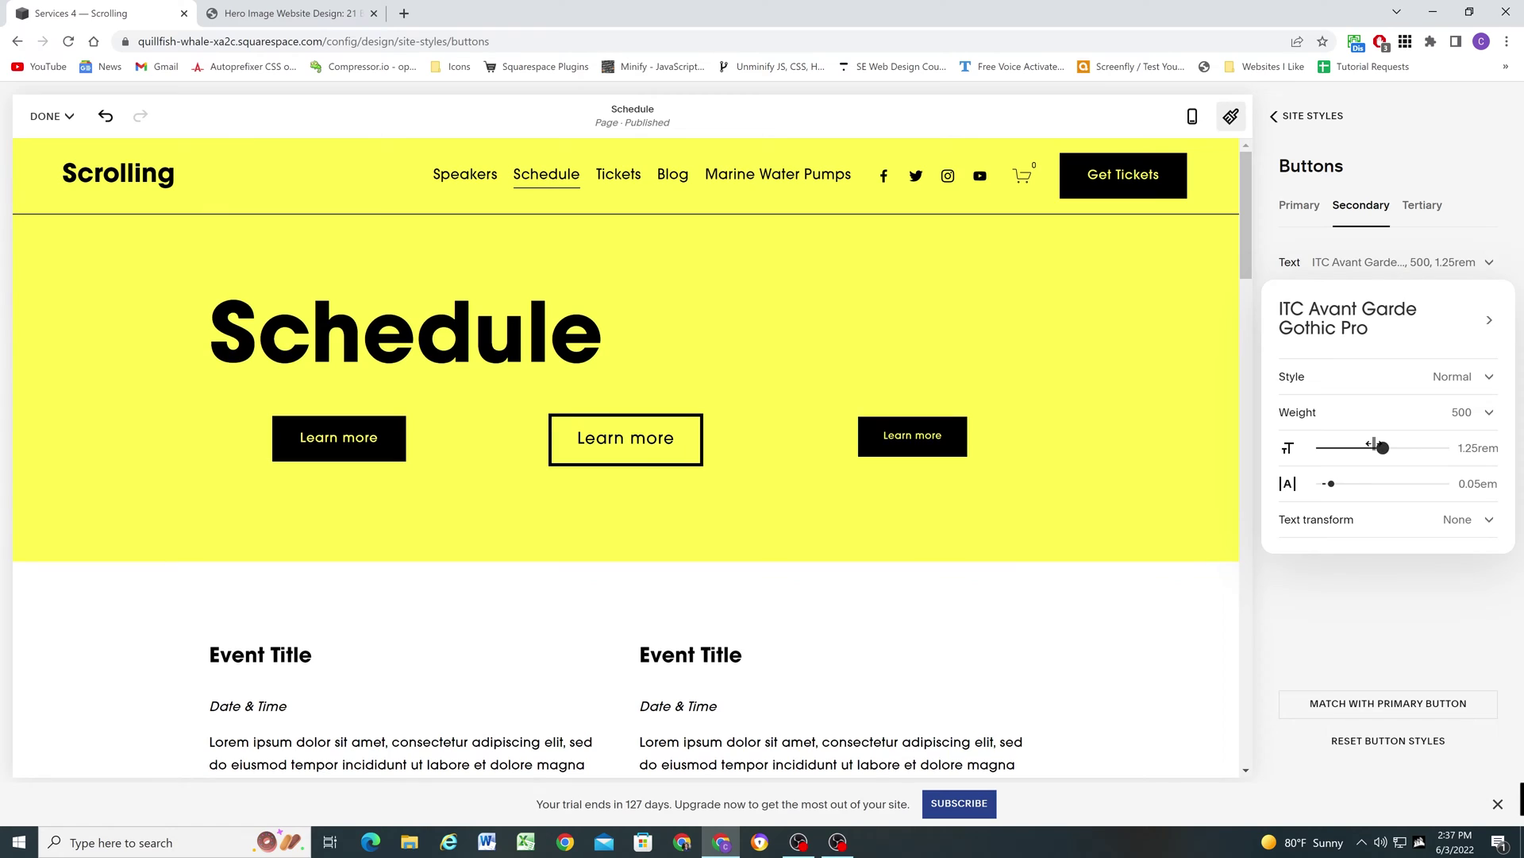
pyautogui.click(1369, 446)
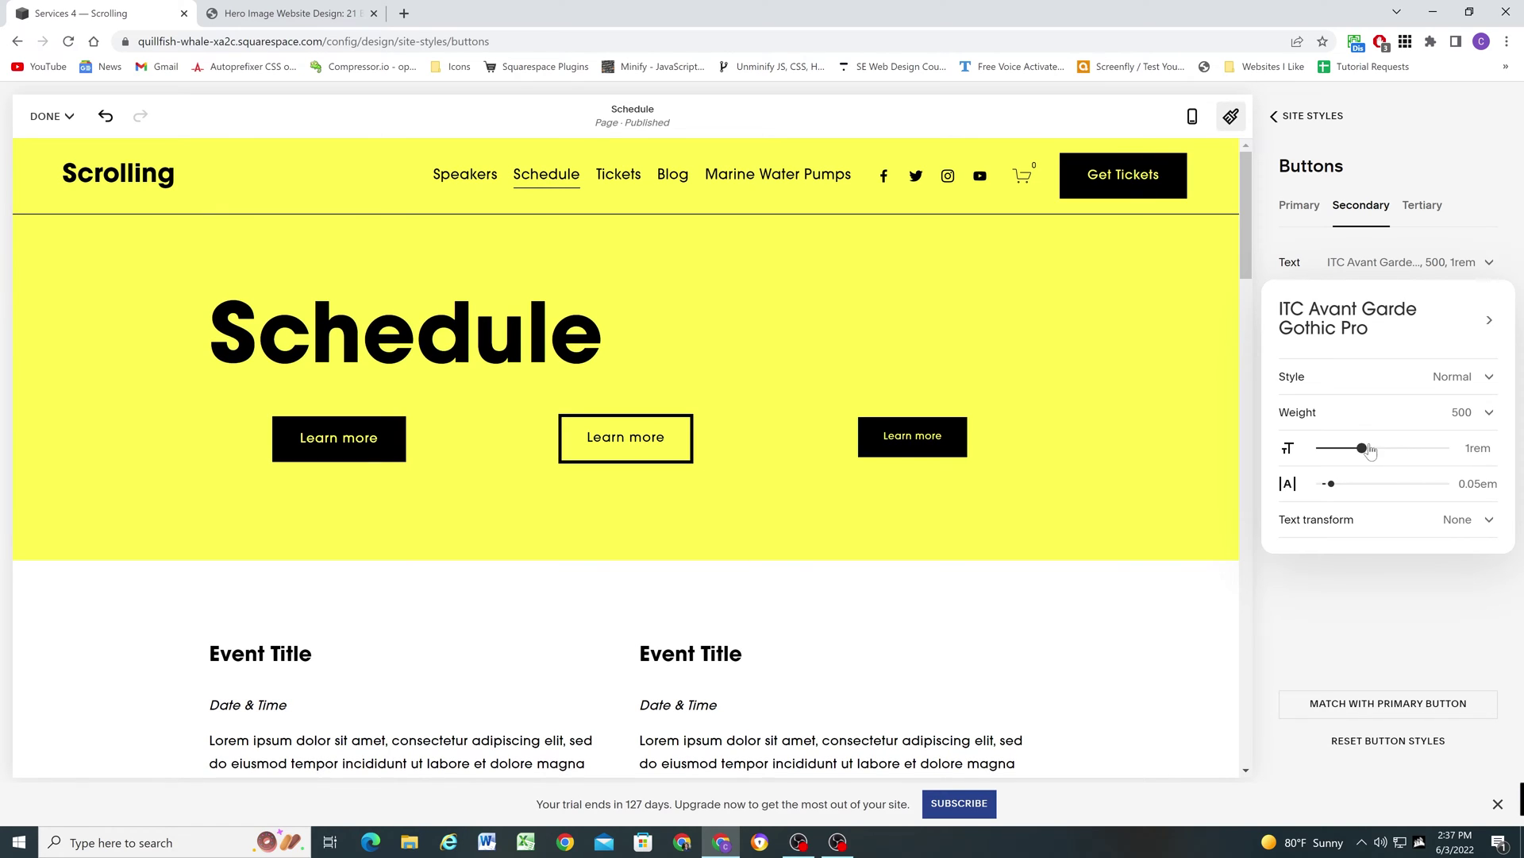
pyautogui.click(1347, 617)
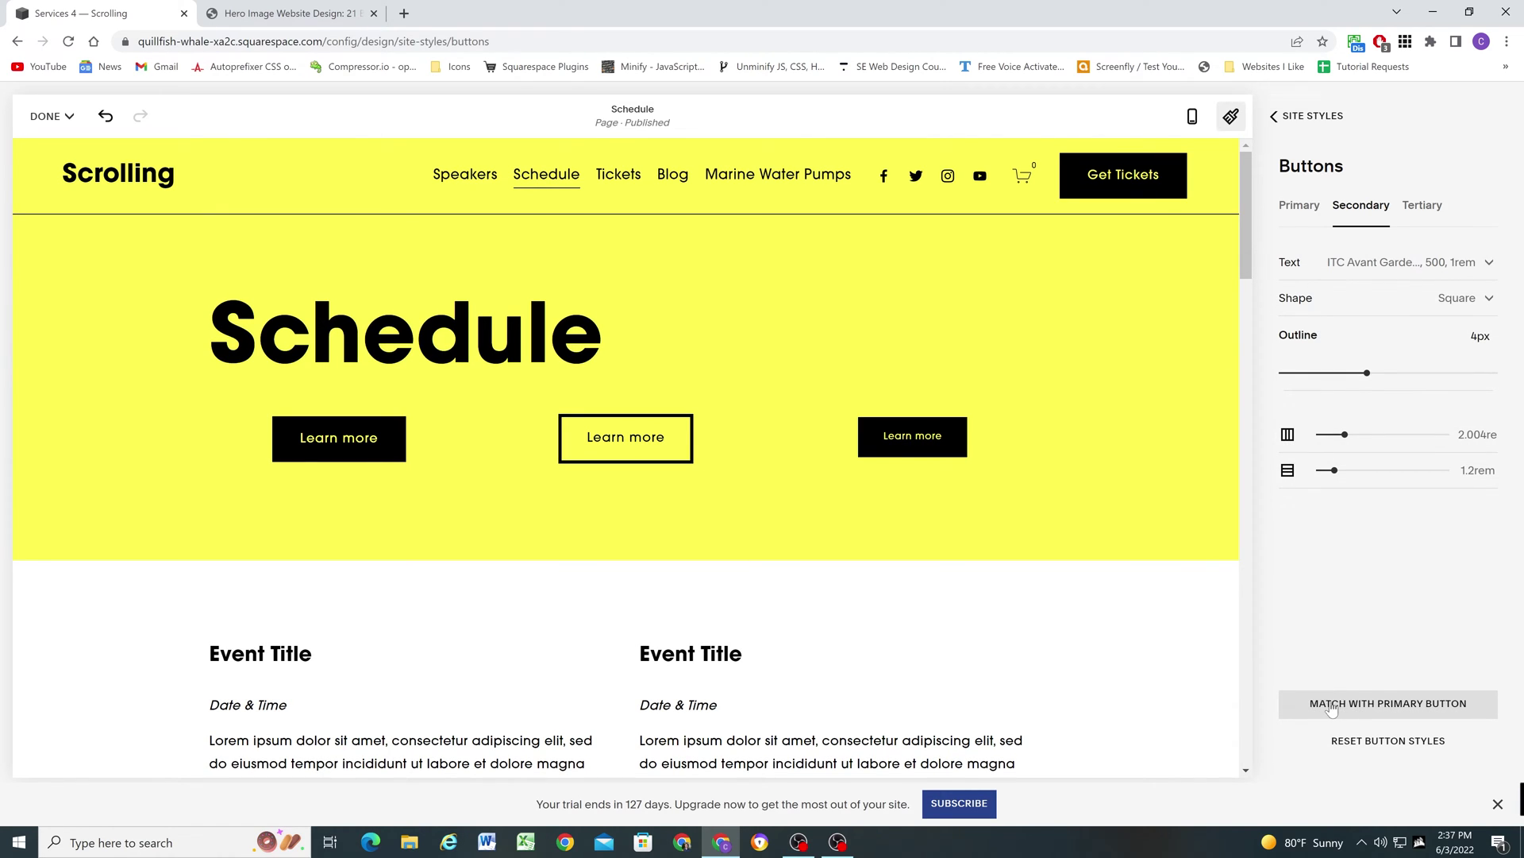
# Match secondary buttons to the primary button style and remove their fill
pyautogui.click(1382, 706)
pyautogui.click(845, 502)
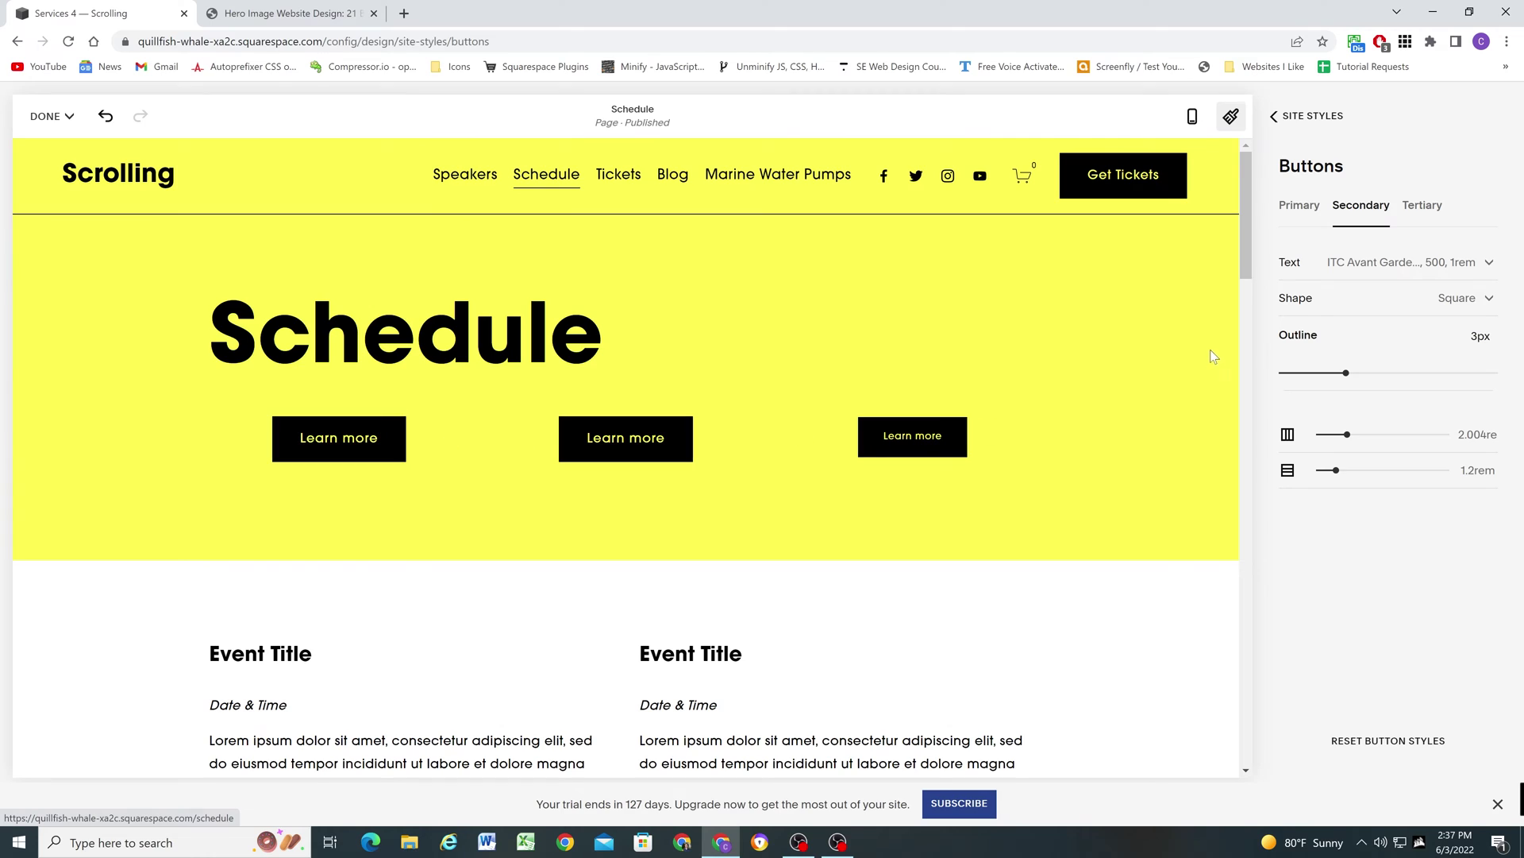
pyautogui.click(1360, 299)
pyautogui.click(1440, 347)
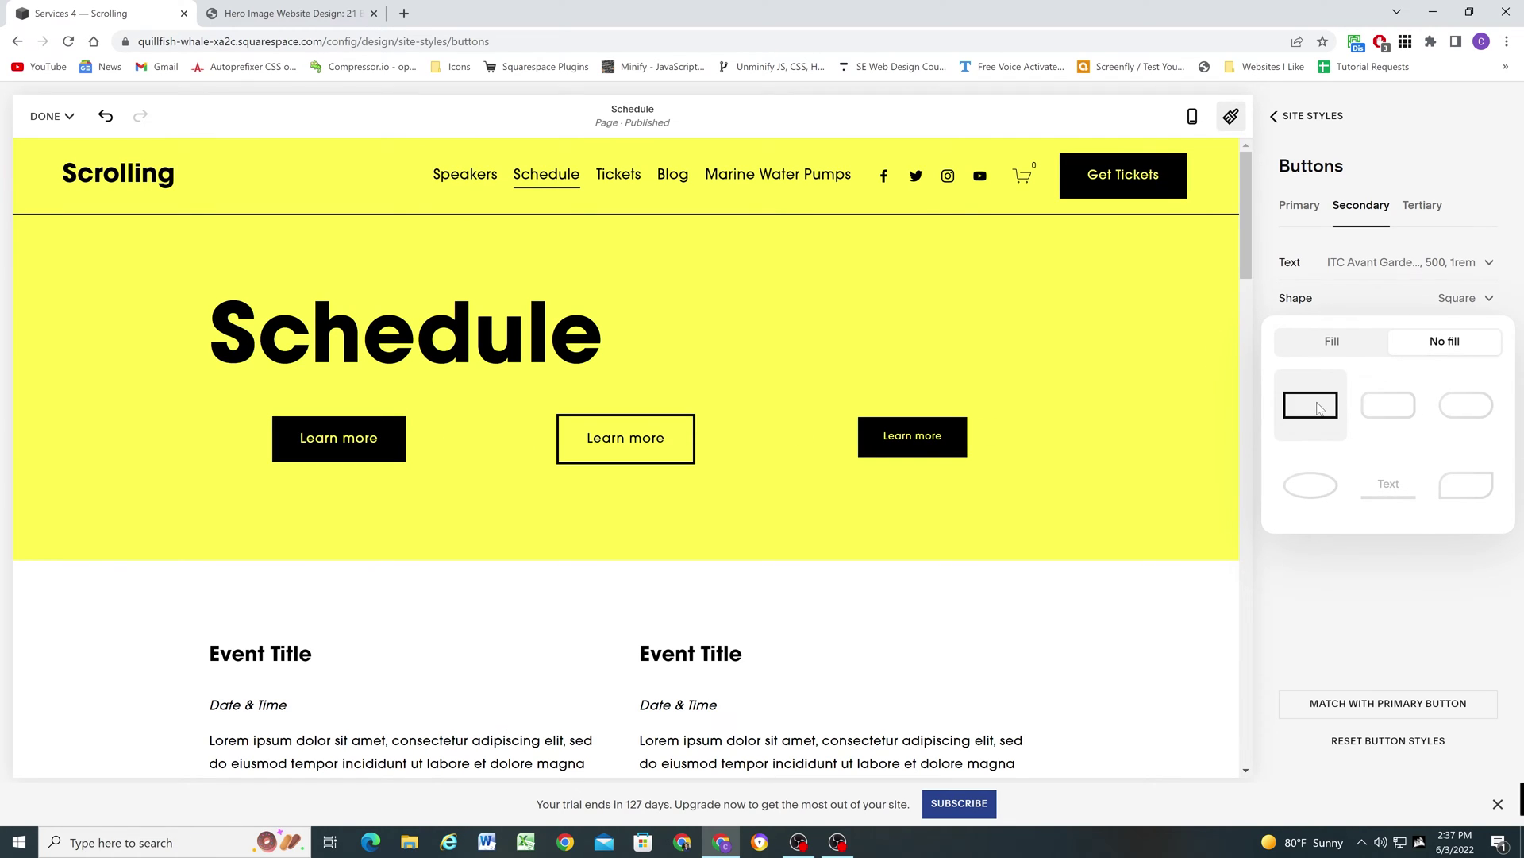
pyautogui.click(1323, 595)
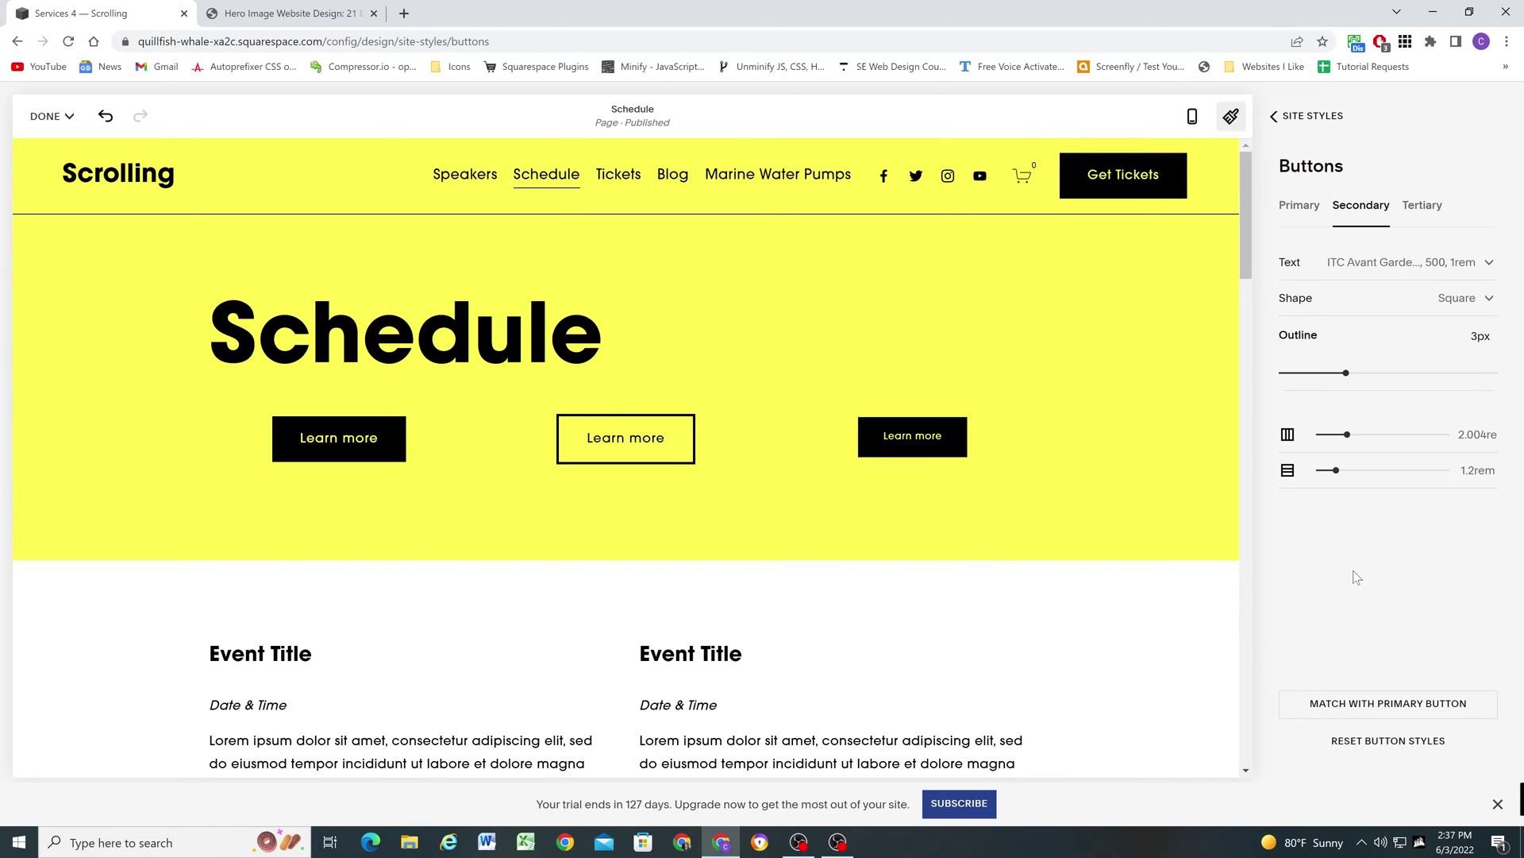
# Match the tertiary button to the primary style and raise its text size to 1.5rem
pyautogui.click(1416, 205)
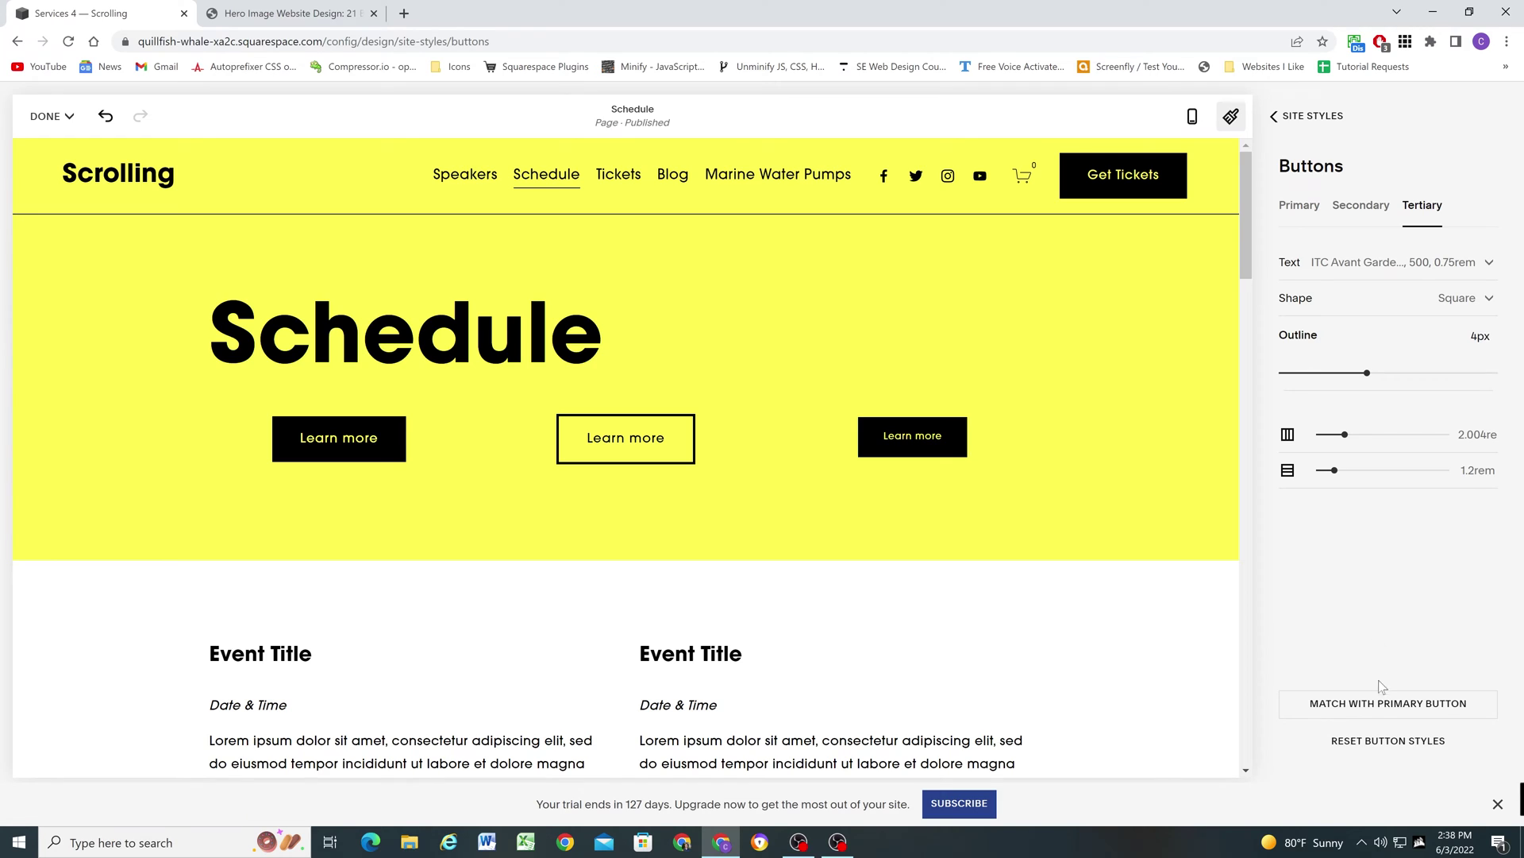
pyautogui.click(1384, 704)
pyautogui.press('Return')
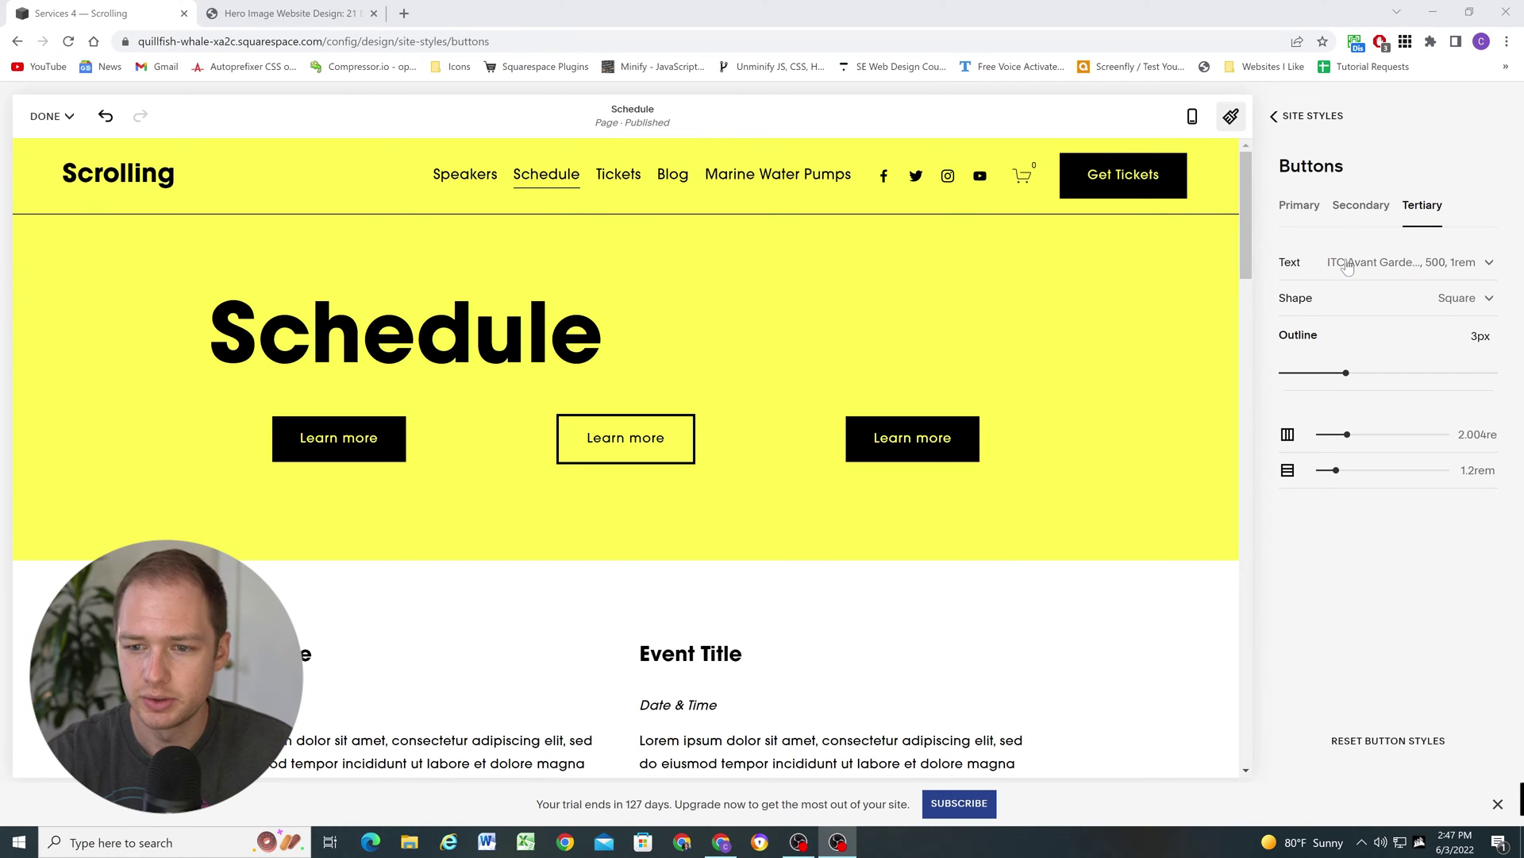
pyautogui.click(1350, 263)
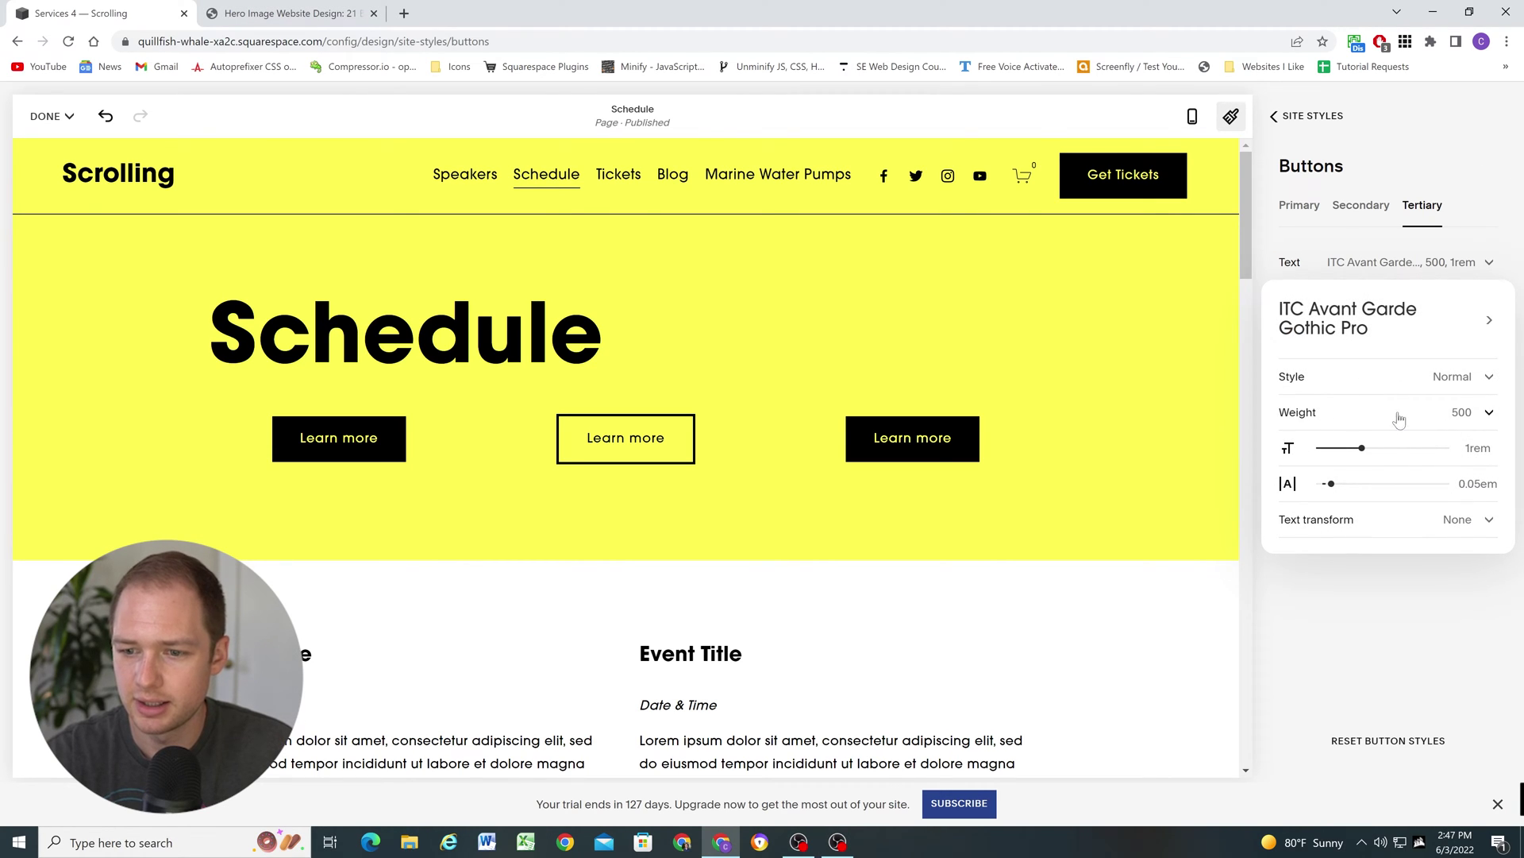
pyautogui.moveTo(1374, 448)
pyautogui.mouseDown()
pyautogui.moveTo(1402, 447)
pyautogui.moveTo(1382, 448)
pyautogui.mouseUp()
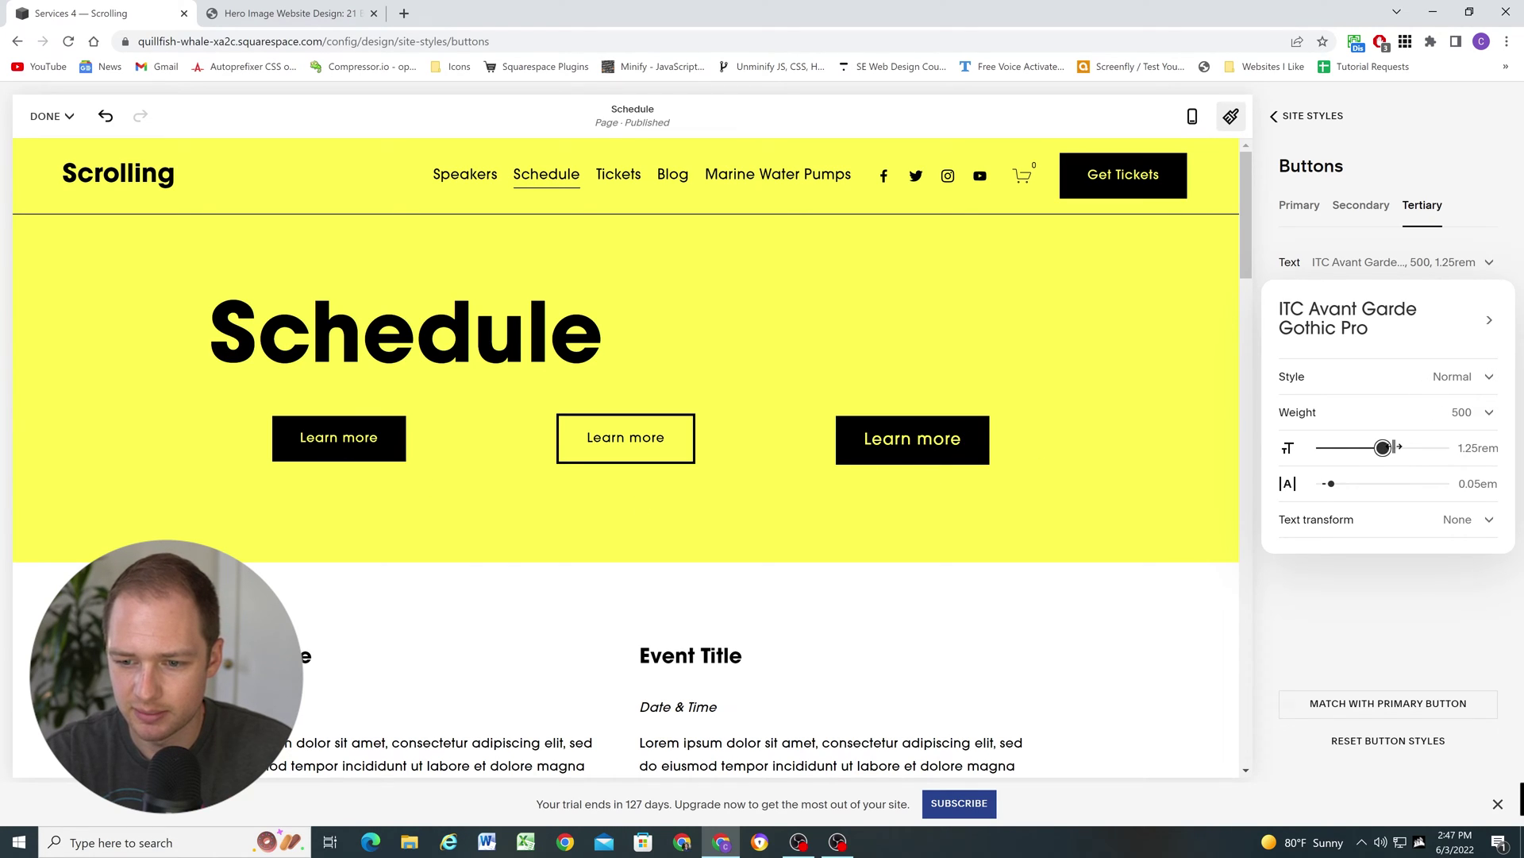
pyautogui.moveTo(1396, 447); pyautogui.dragTo(1405, 448)
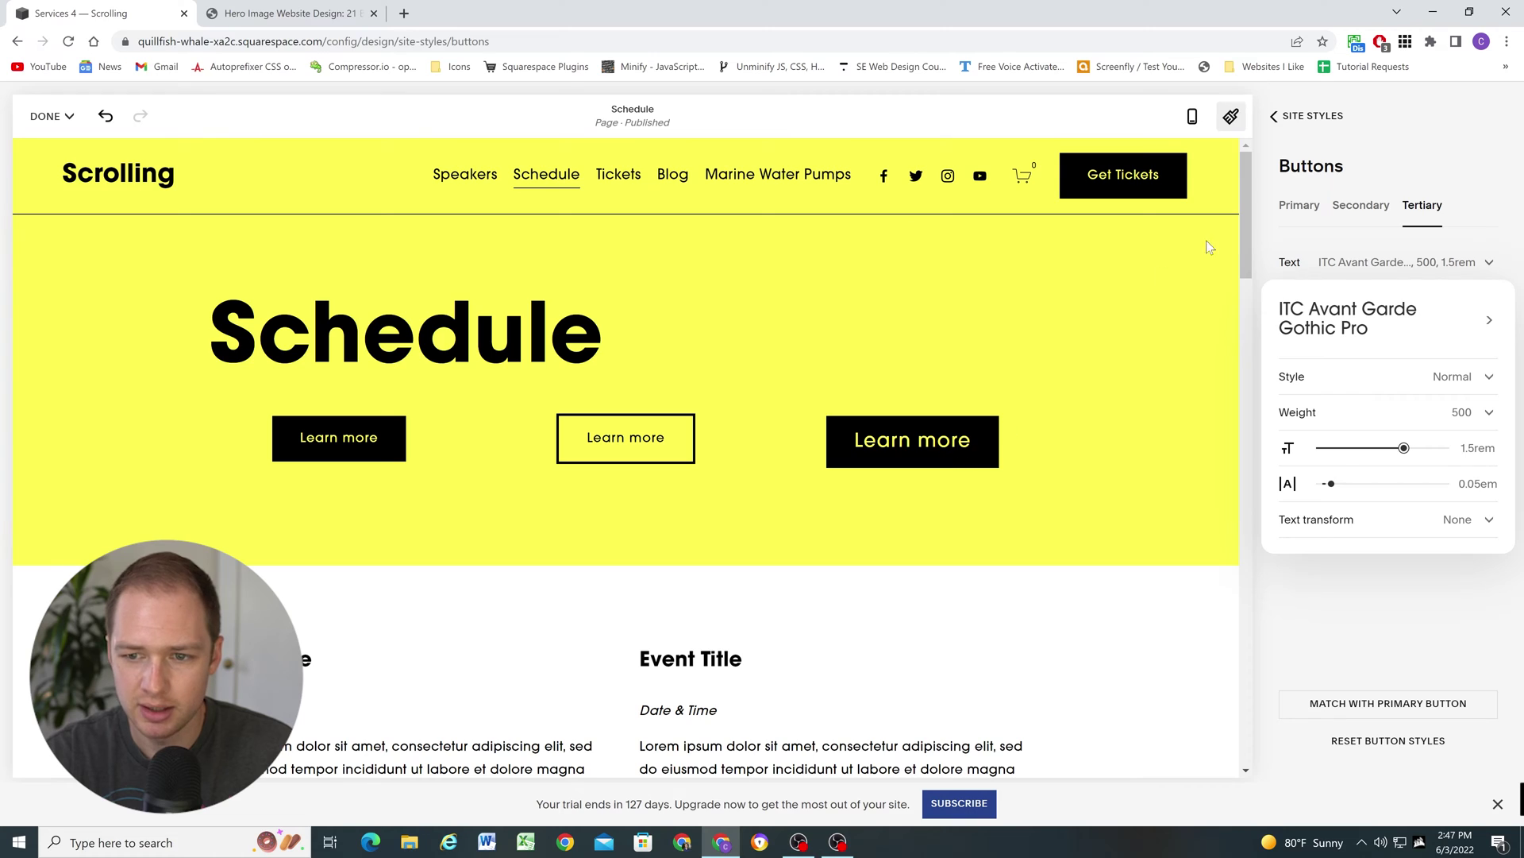
# Make the tertiary button an unfilled underline with 0rem horizontal and 1rem vertical padding
pyautogui.click(1422, 202)
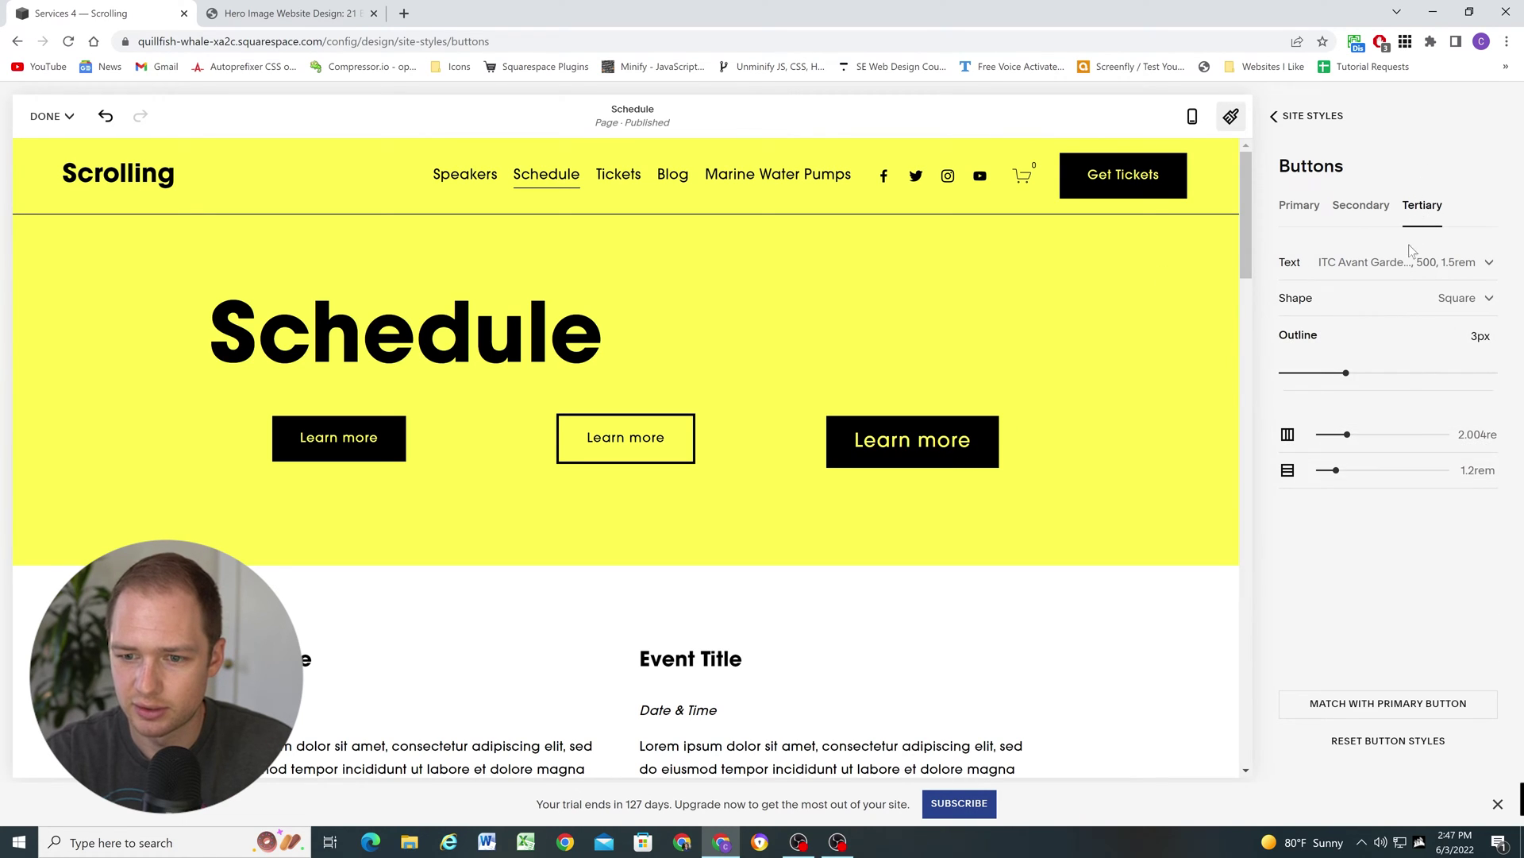
pyautogui.click(1407, 305)
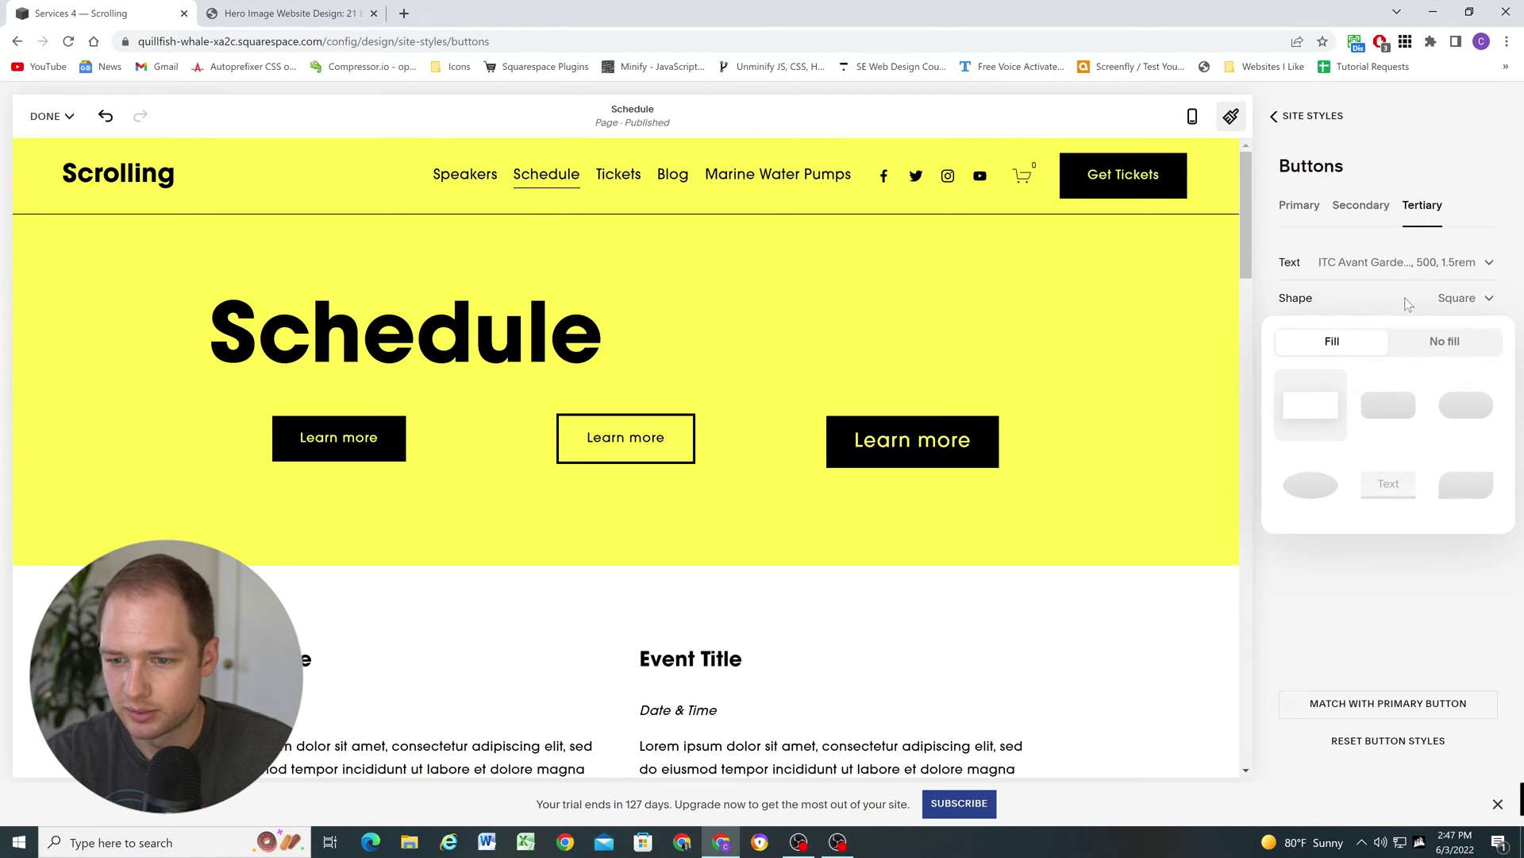
pyautogui.click(1445, 340)
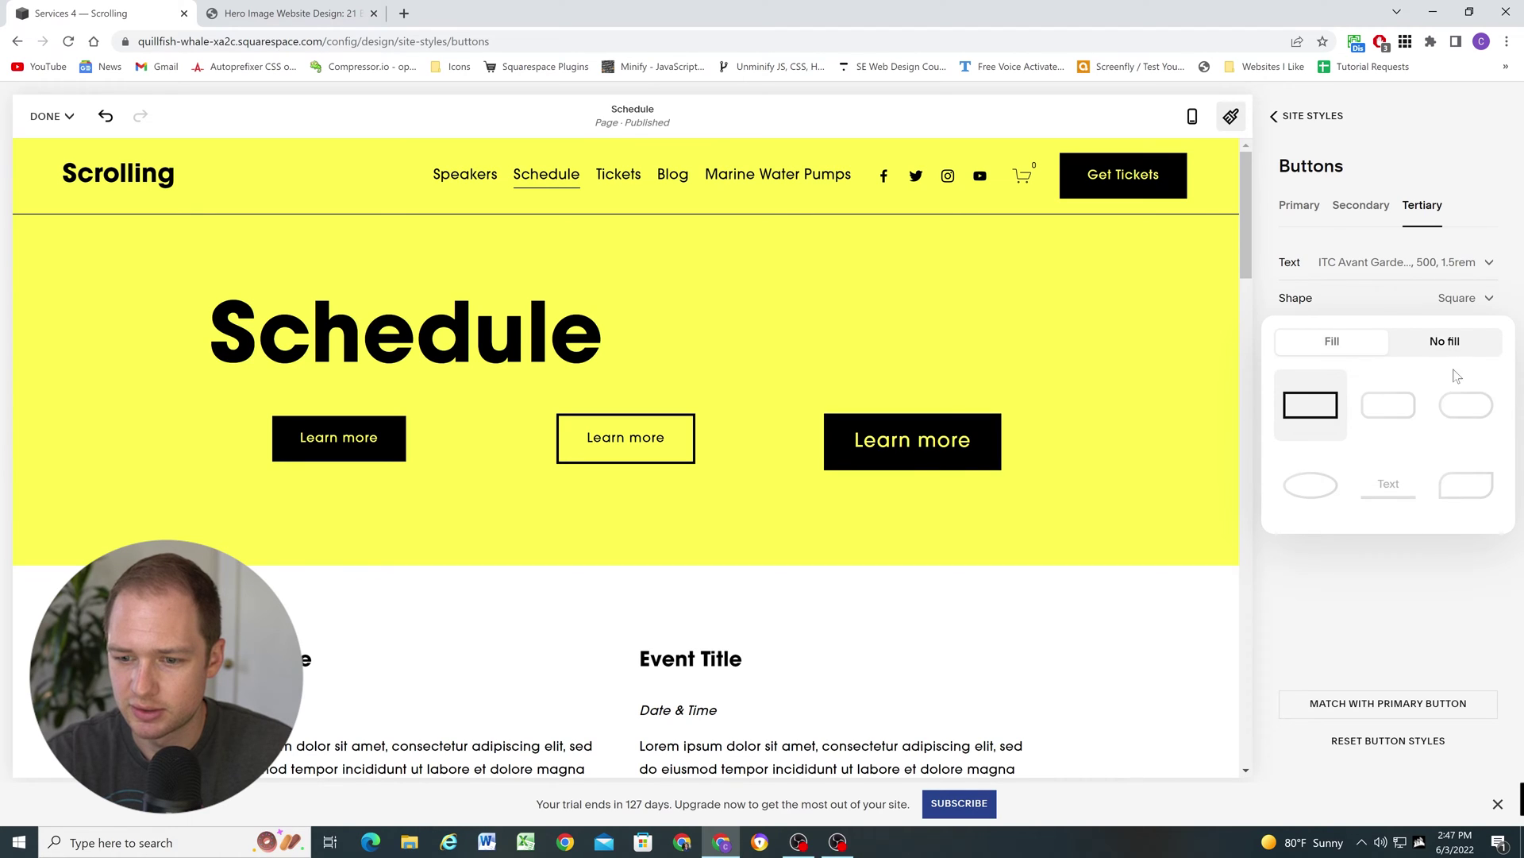
pyautogui.click(1387, 490)
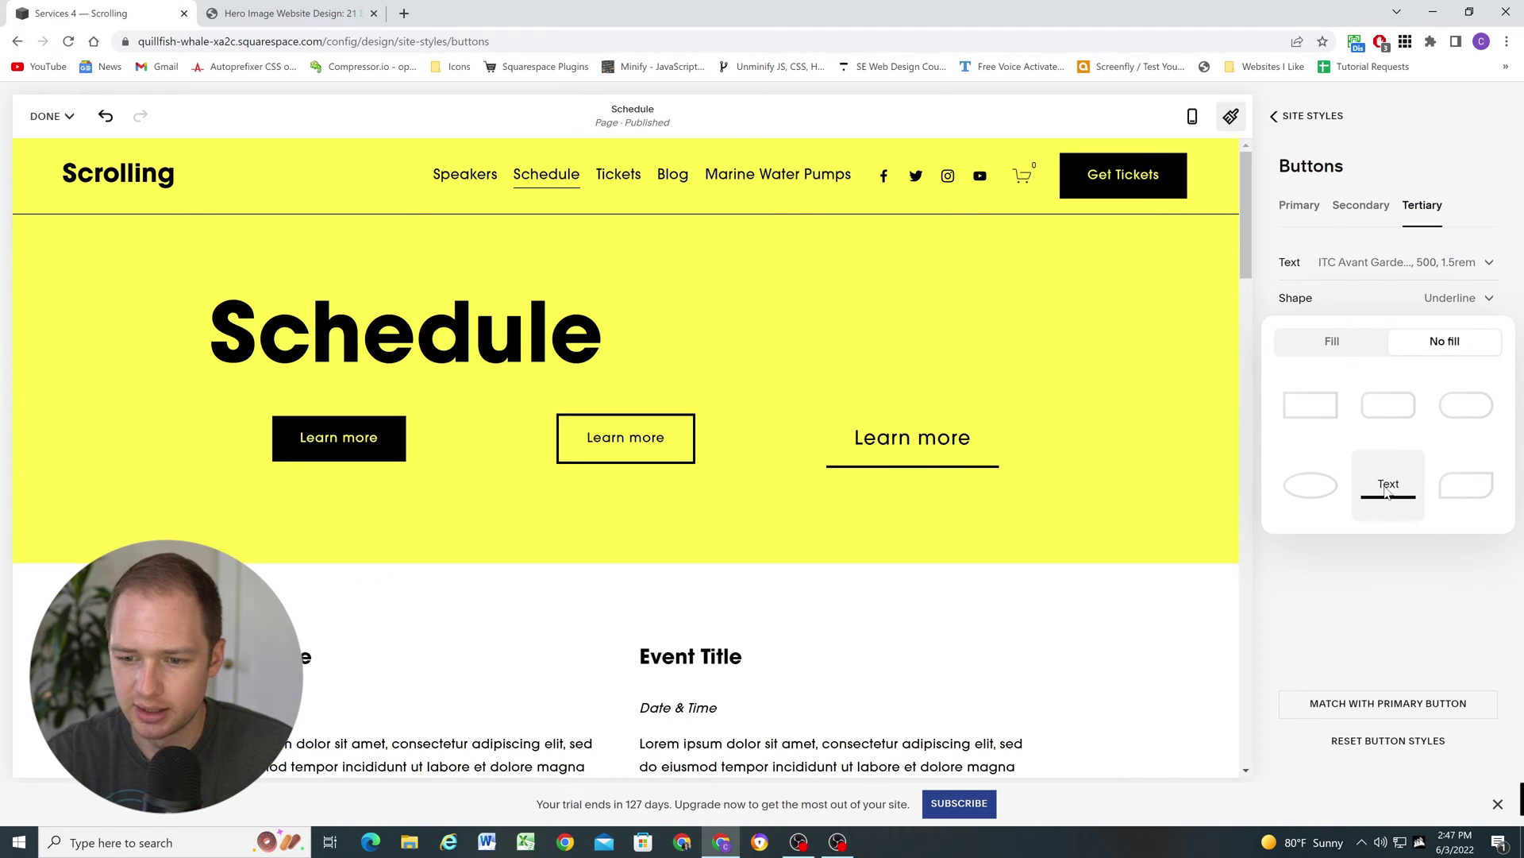
pyautogui.click(1398, 574)
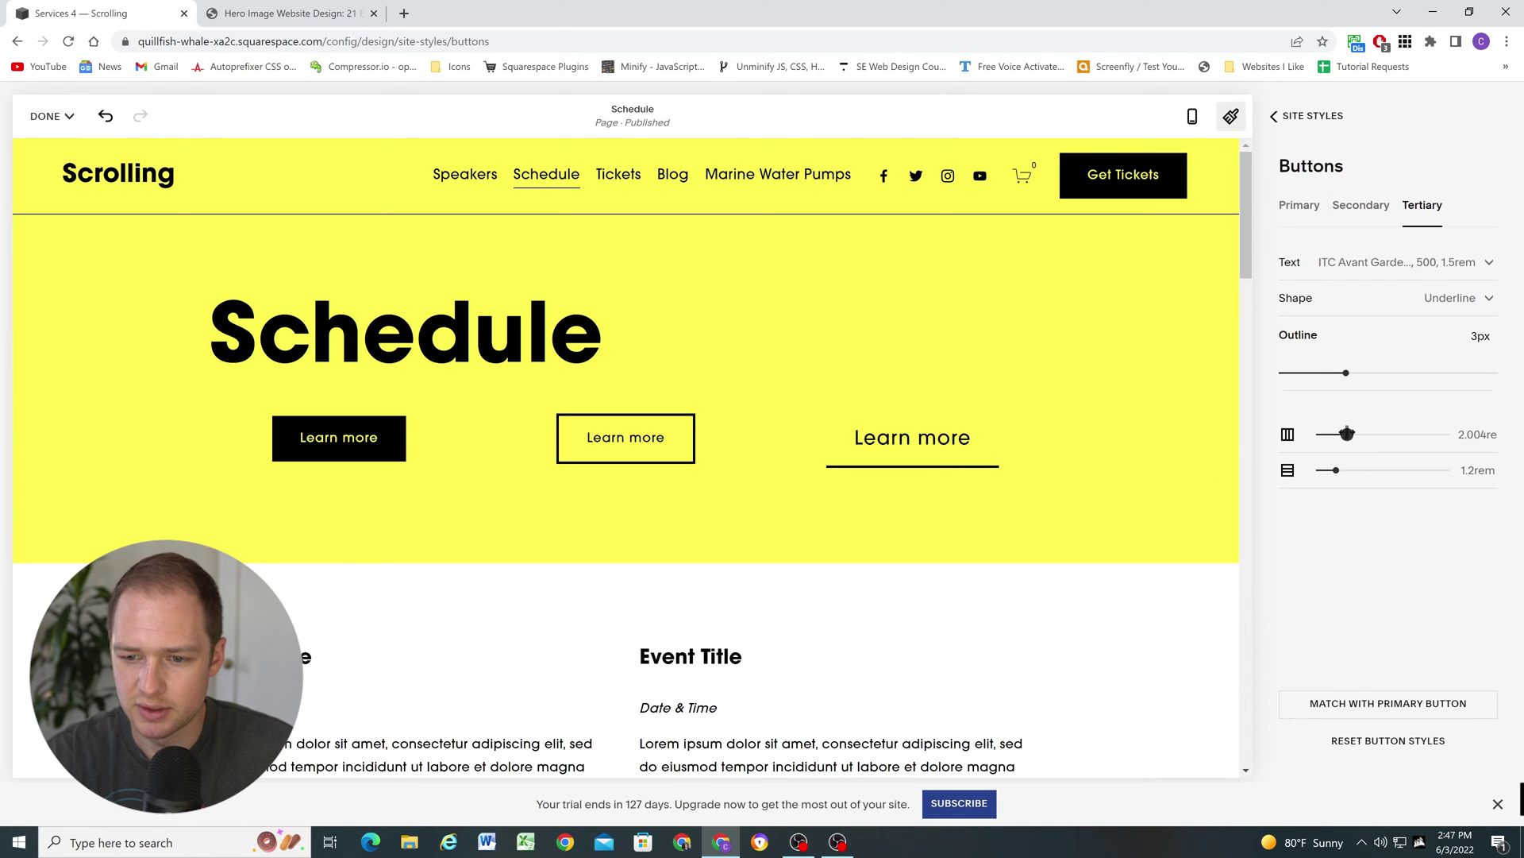
pyautogui.moveTo(1348, 434); pyautogui.dragTo(1320, 433)
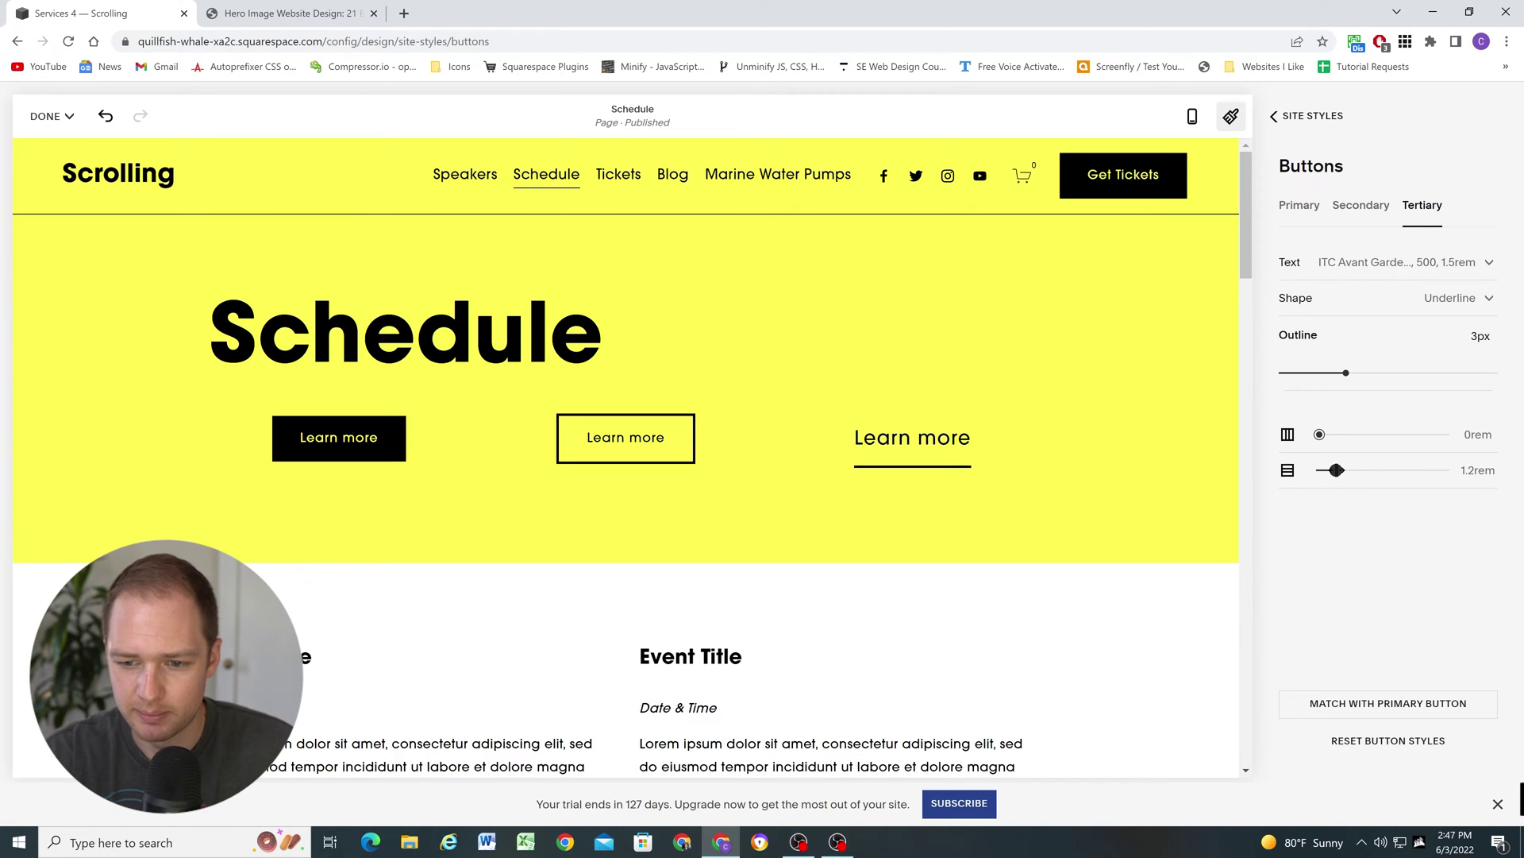
pyautogui.moveTo(1336, 470); pyautogui.dragTo(1333, 471)
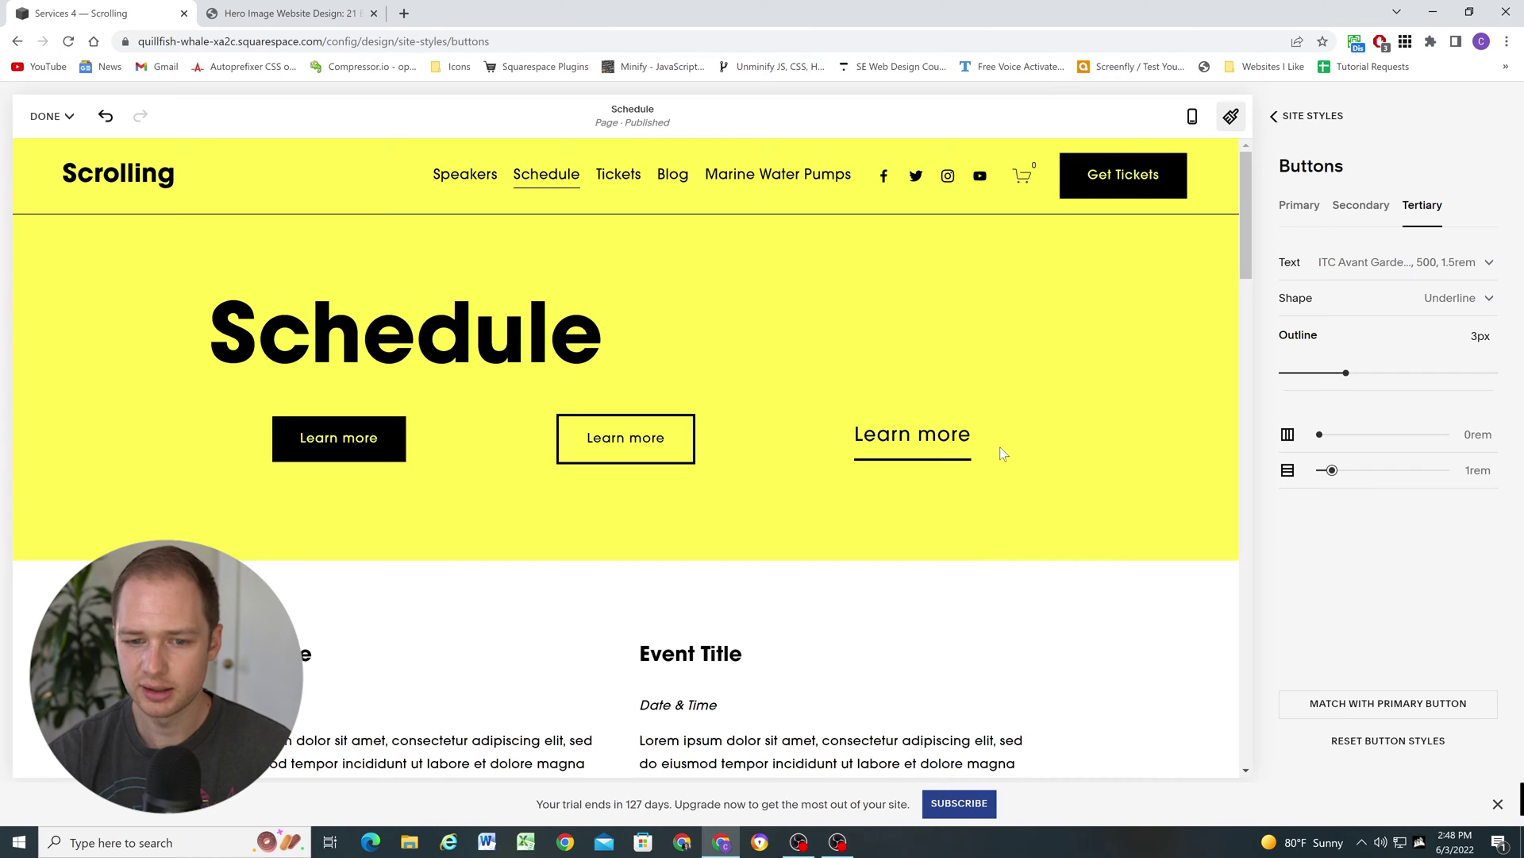
# Return to the page preview and save the page edits
pyautogui.click(1313, 119)
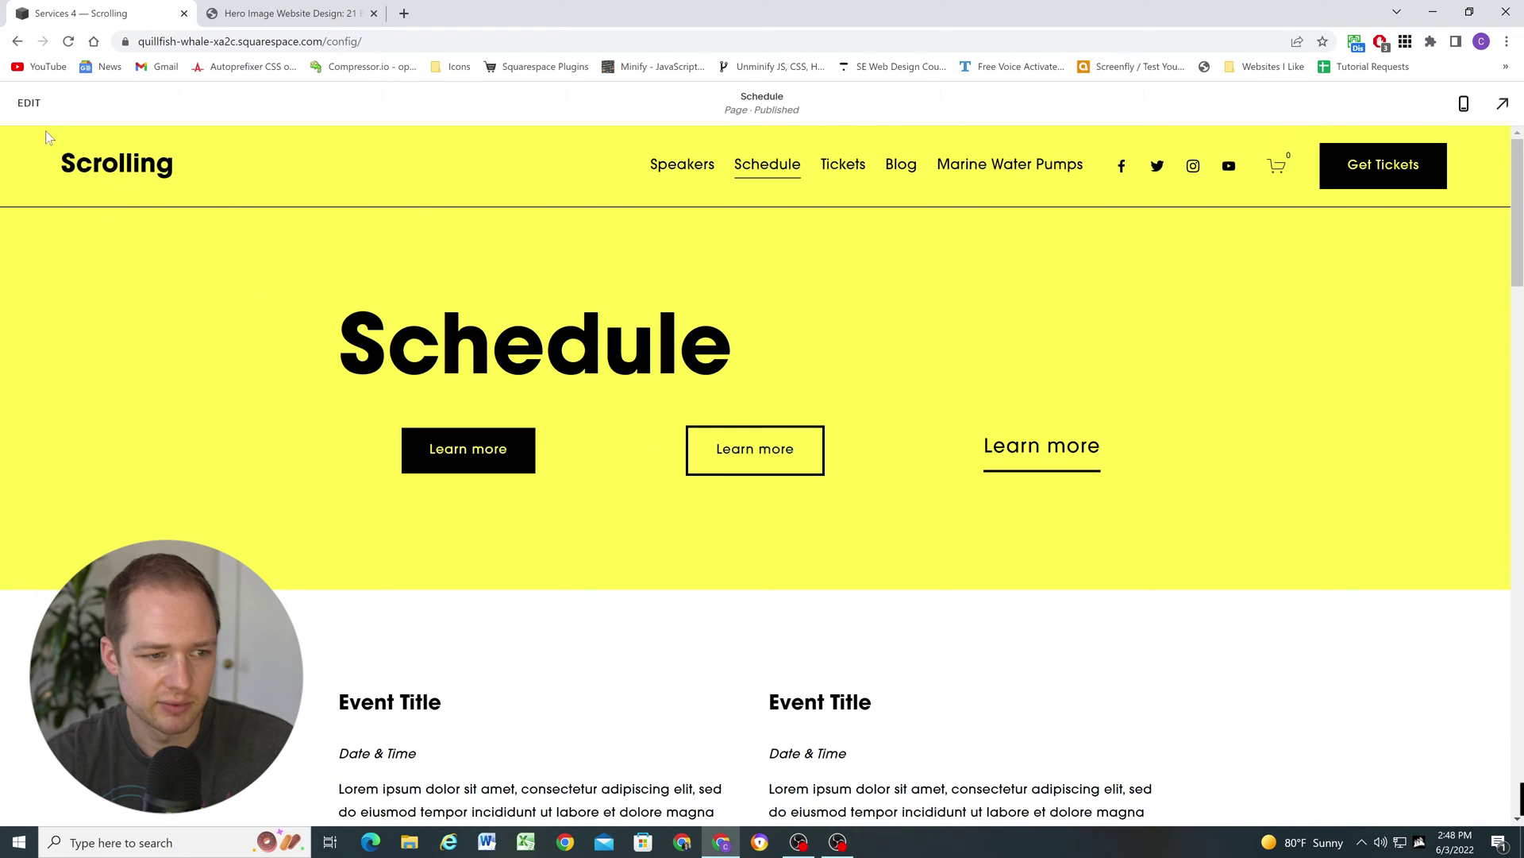
pyautogui.click(29, 103)
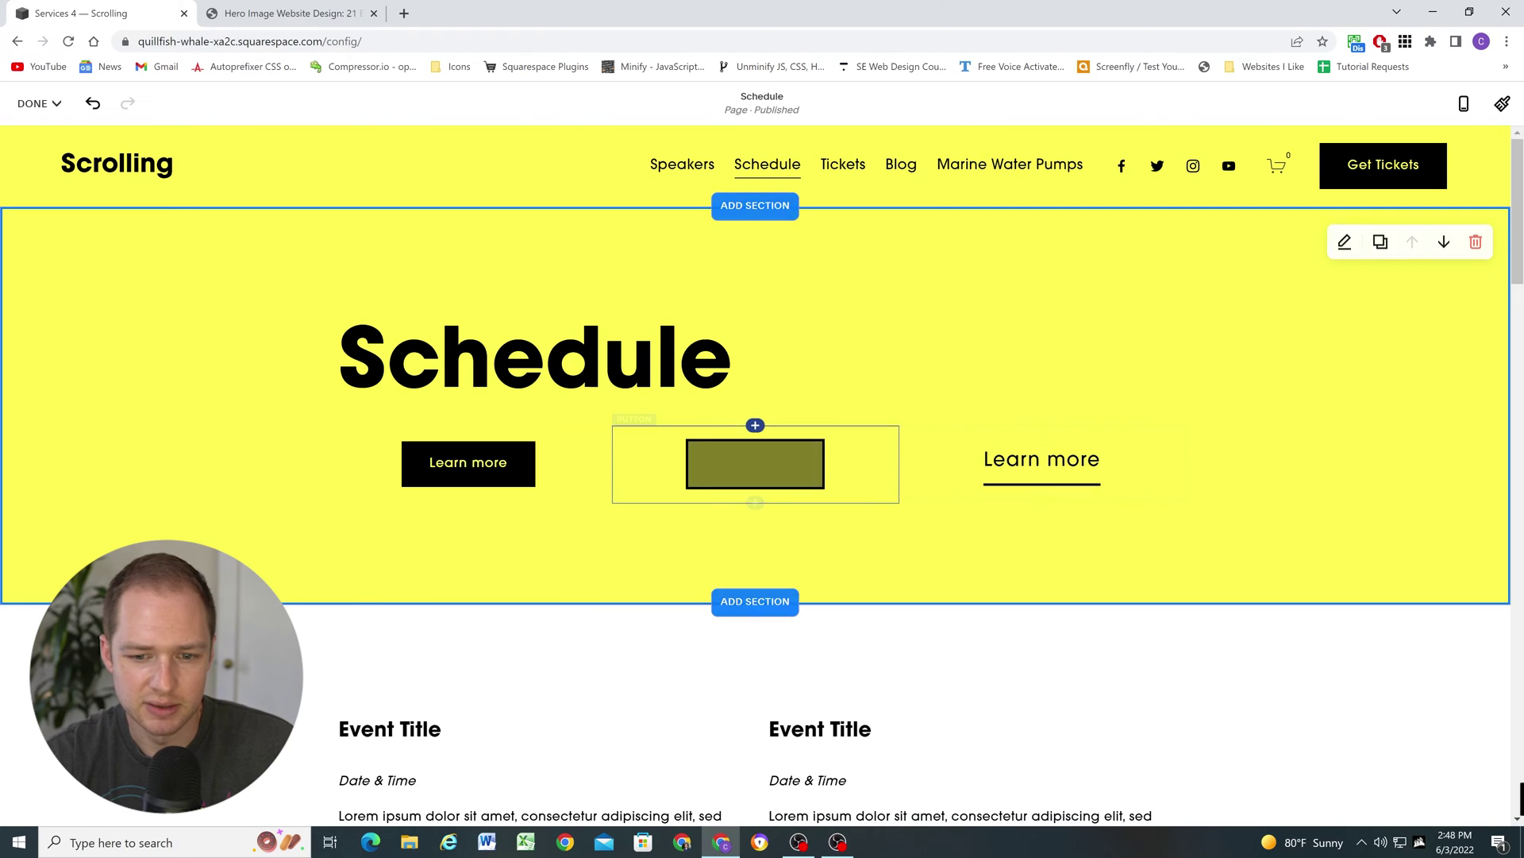
pyautogui.moveTo(36, 103)
pyautogui.click(40, 149)
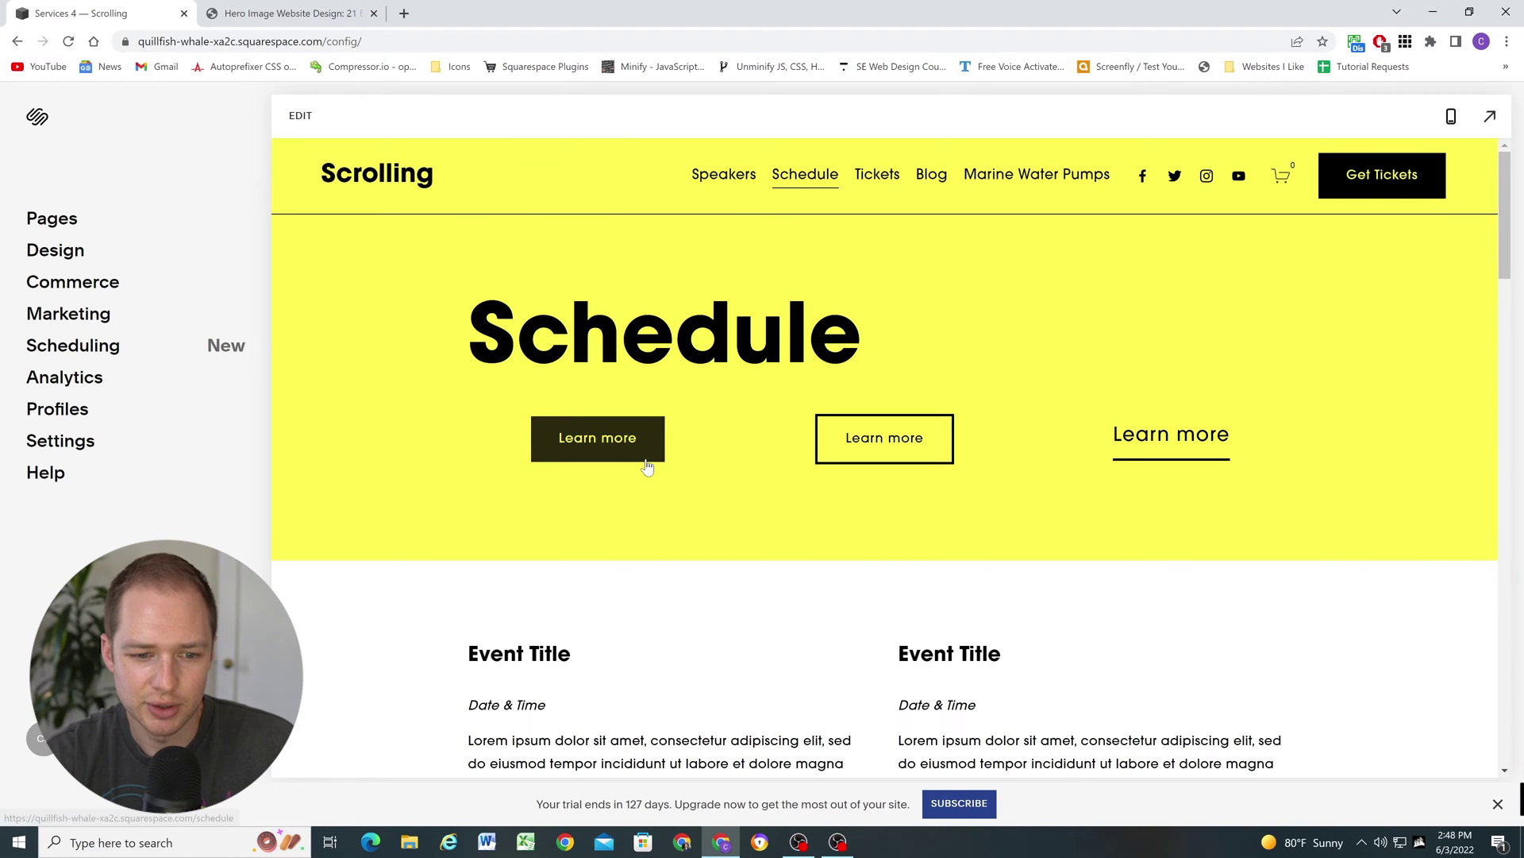
# Glance at the hero inspiration article, then return to Squarespace's Design settings
pyautogui.click(301, 11)
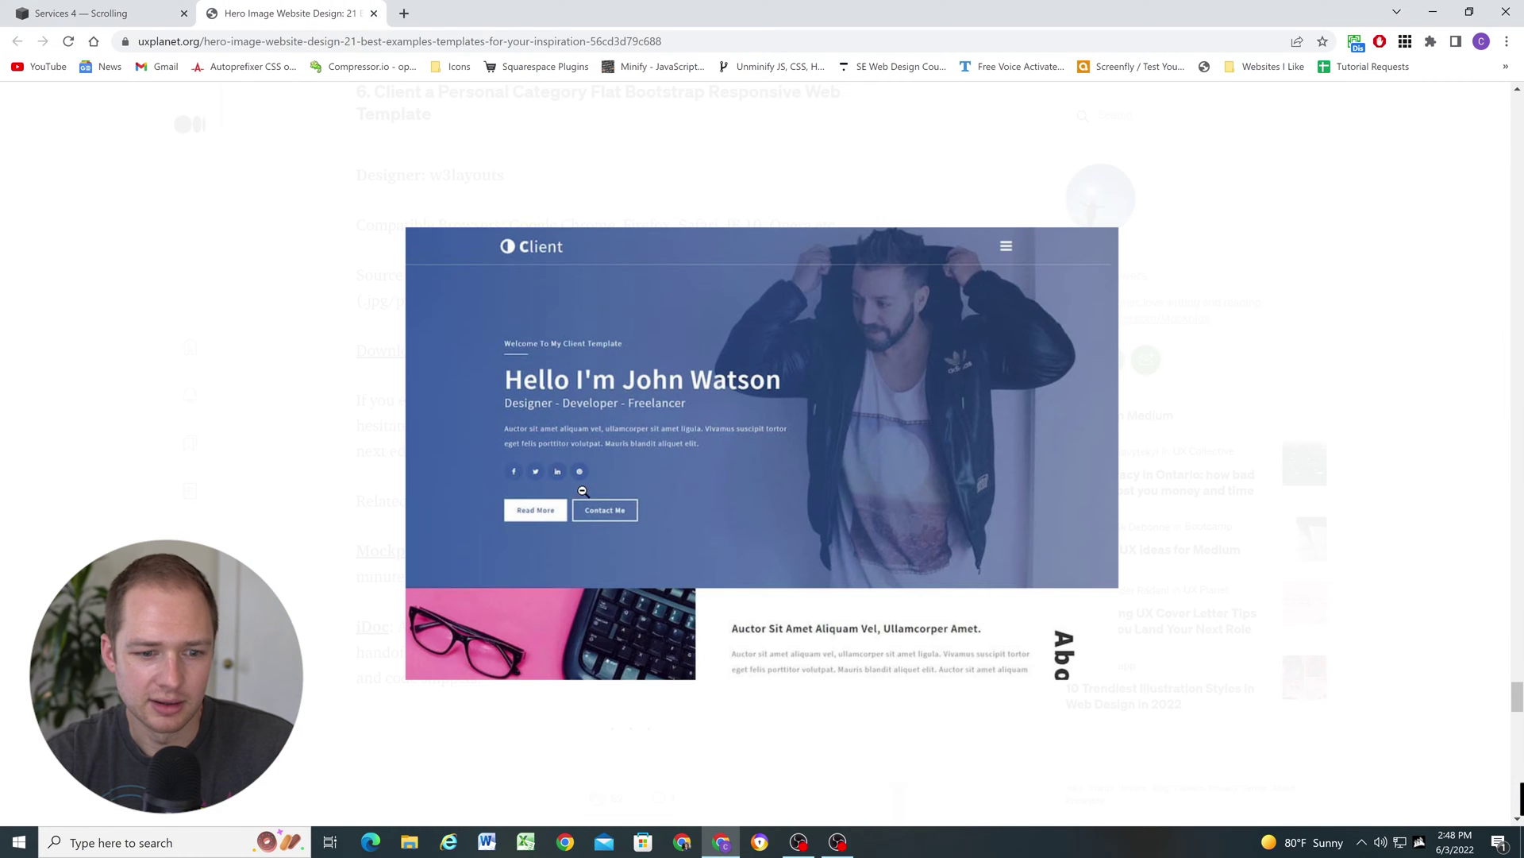
pyautogui.click(119, 12)
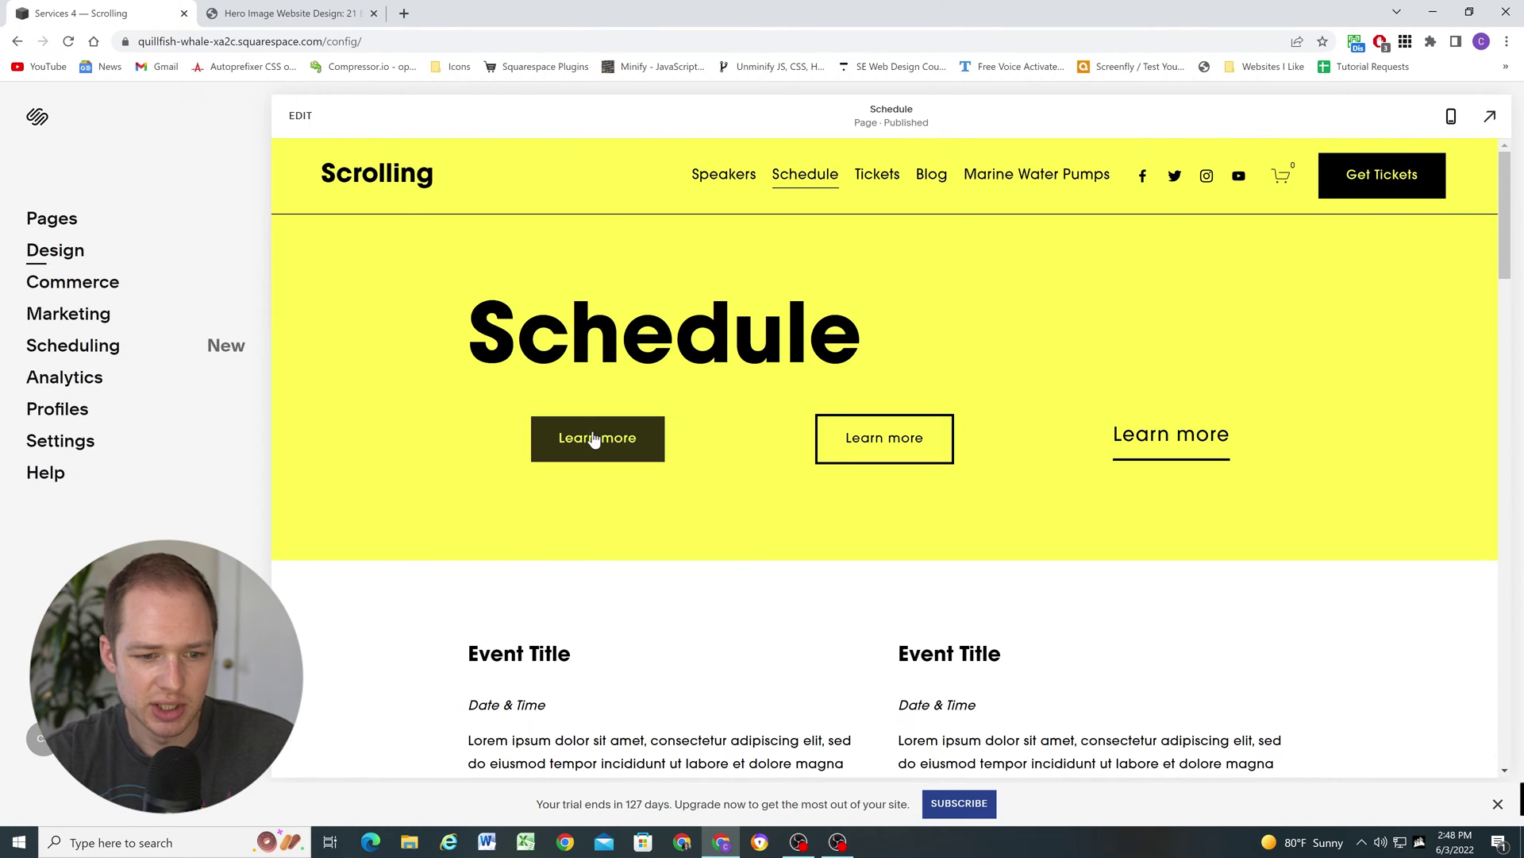
pyautogui.click(72, 252)
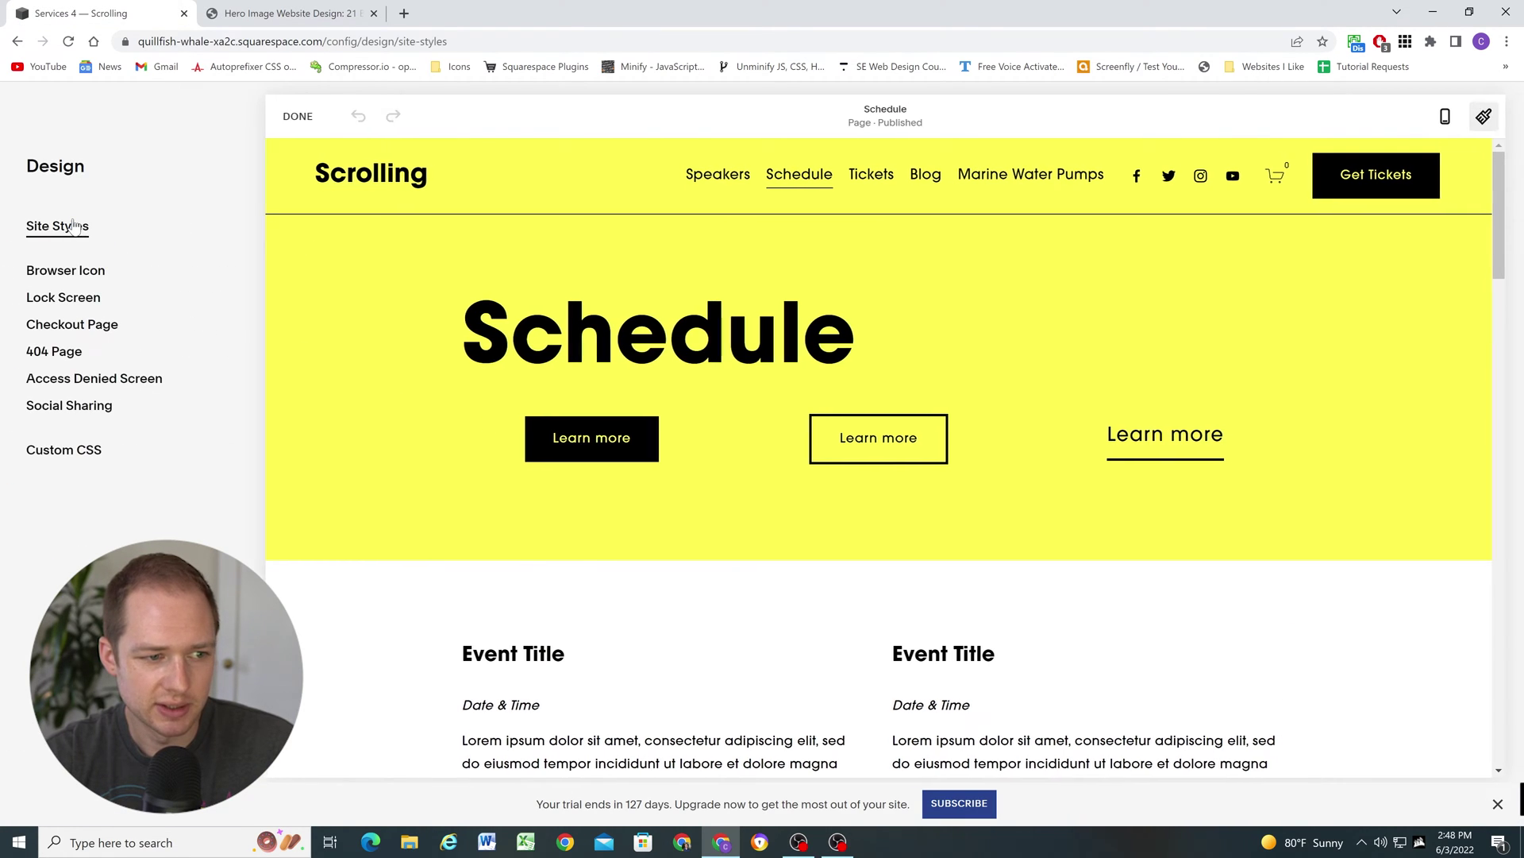
# Open Site Styles > Colors, edit the Bright 2 theme and scroll to its button colours
pyautogui.click(58, 226)
pyautogui.click(1292, 278)
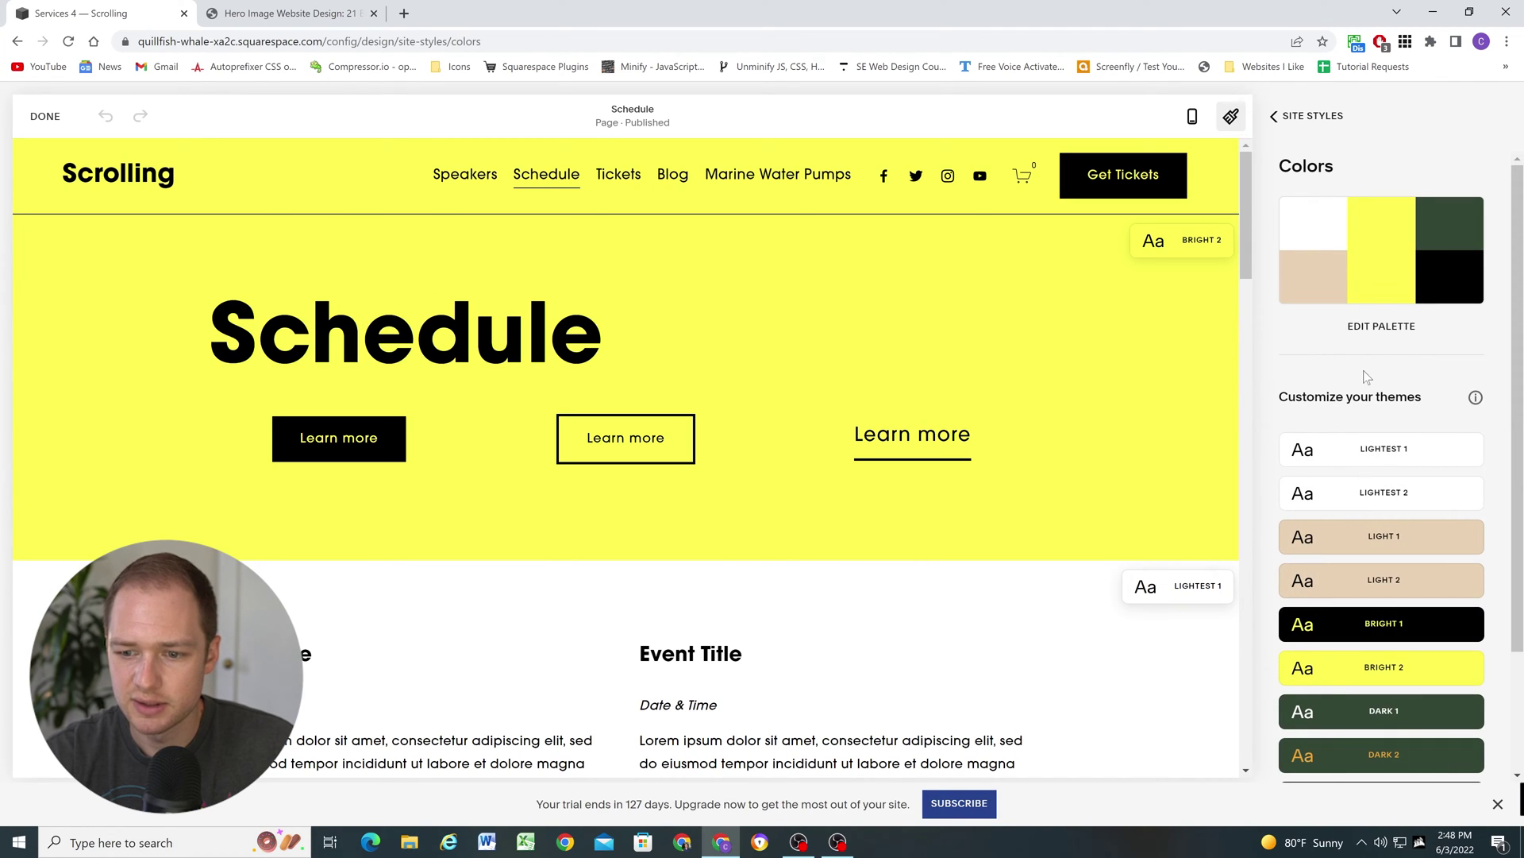
pyautogui.scroll(-1, 1463, 580)
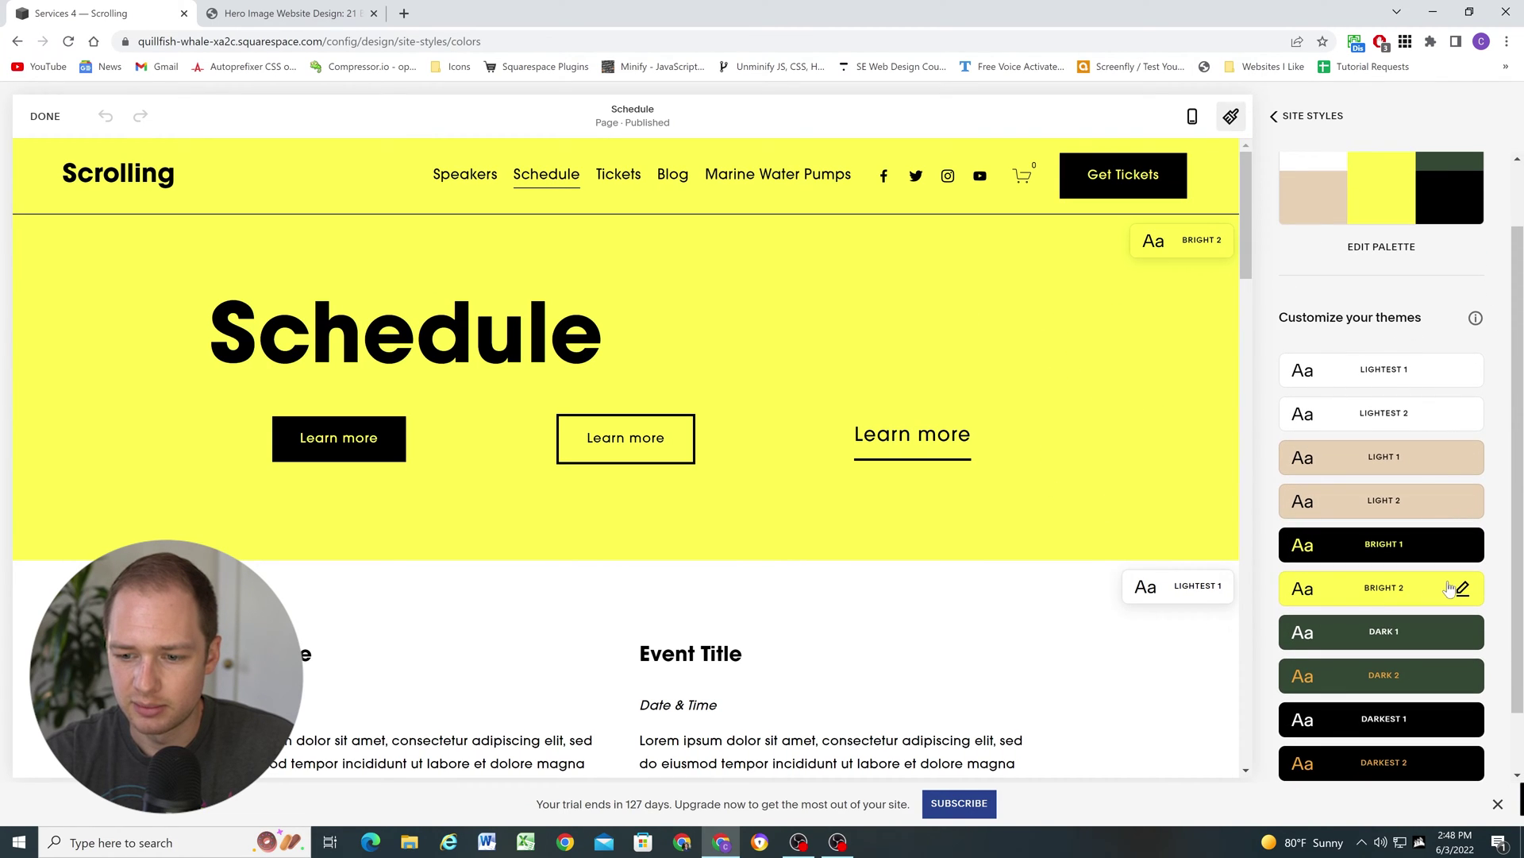
pyautogui.click(1463, 590)
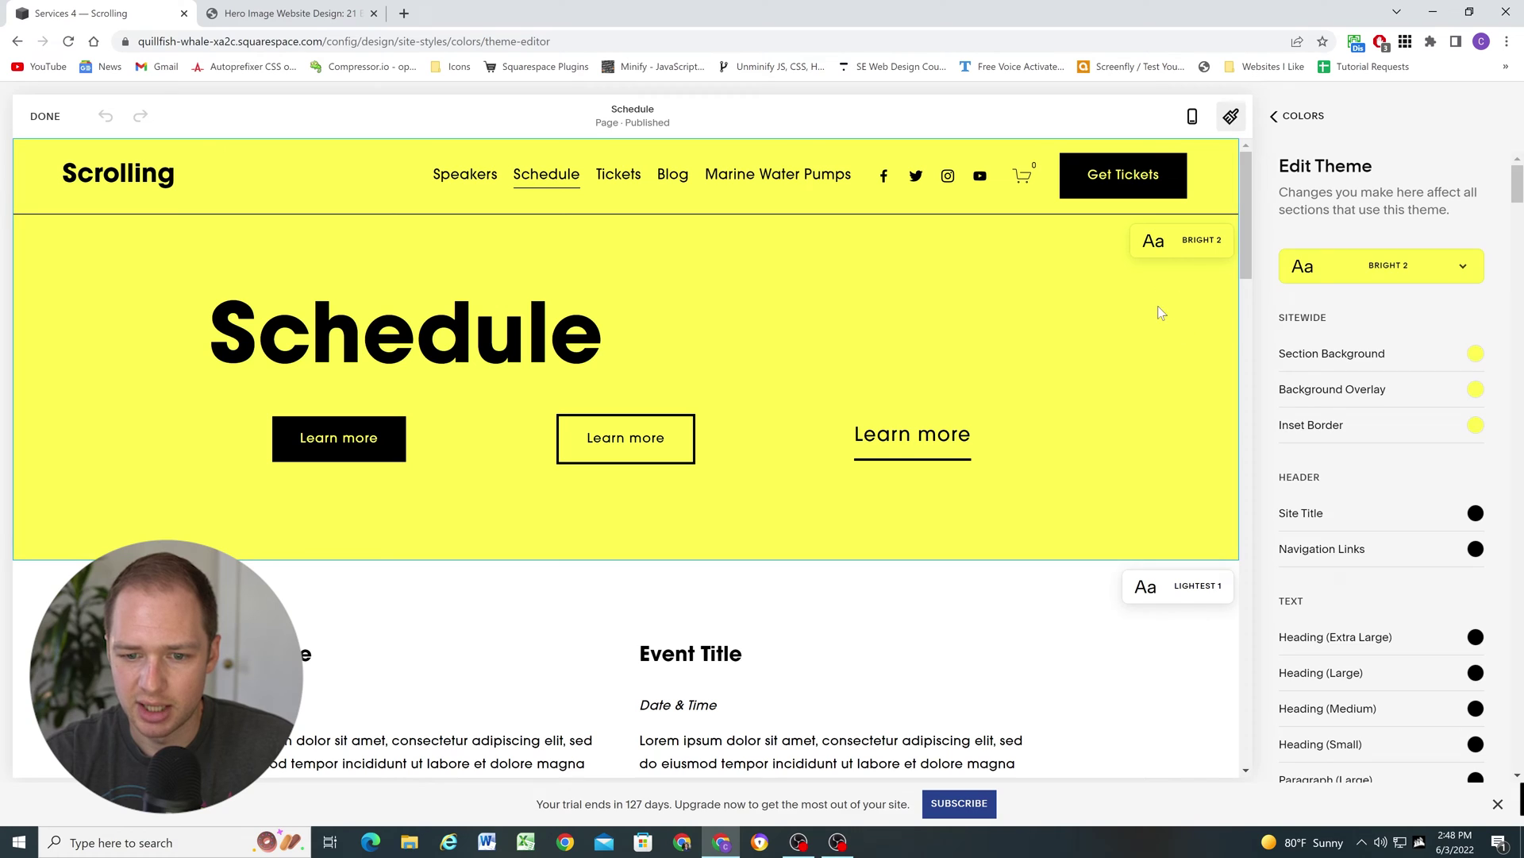
pyautogui.scroll(-9, 1397, 466)
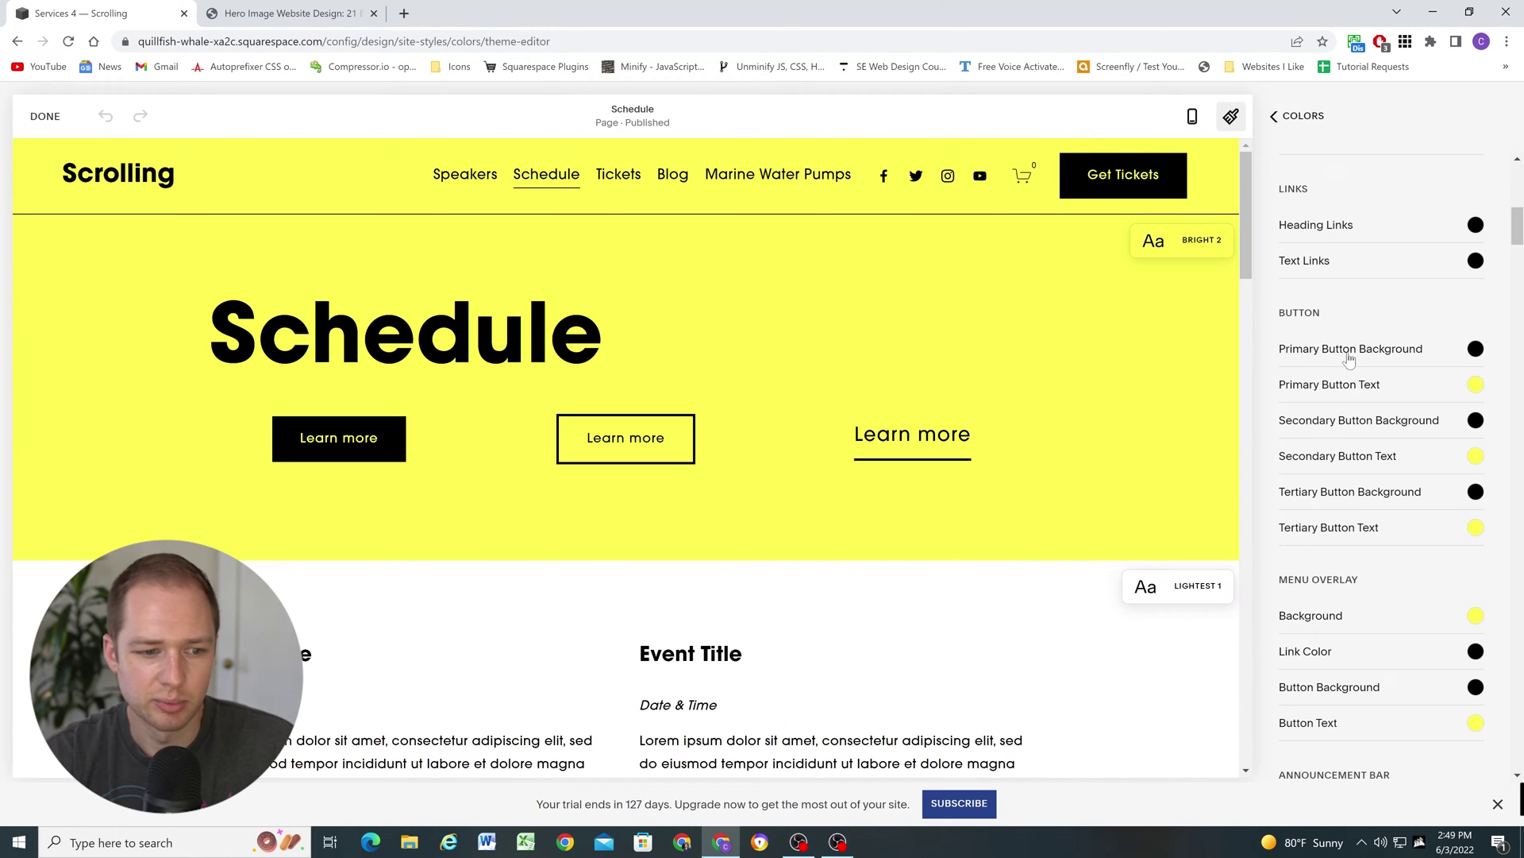
# Set the Primary Button Background to dark green from the site palette
pyautogui.click(1477, 350)
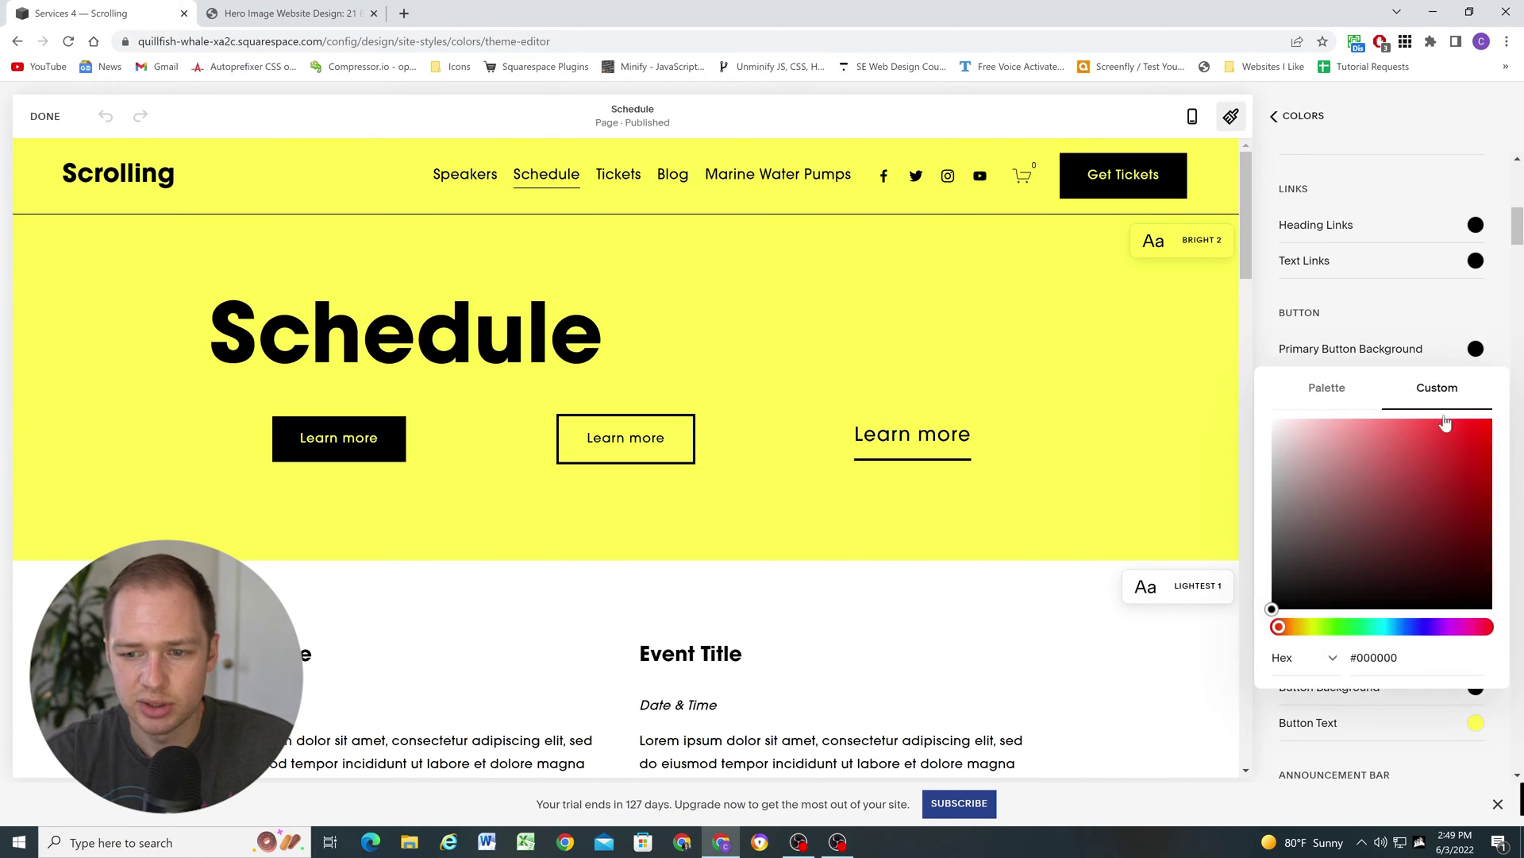
pyautogui.click(1327, 387)
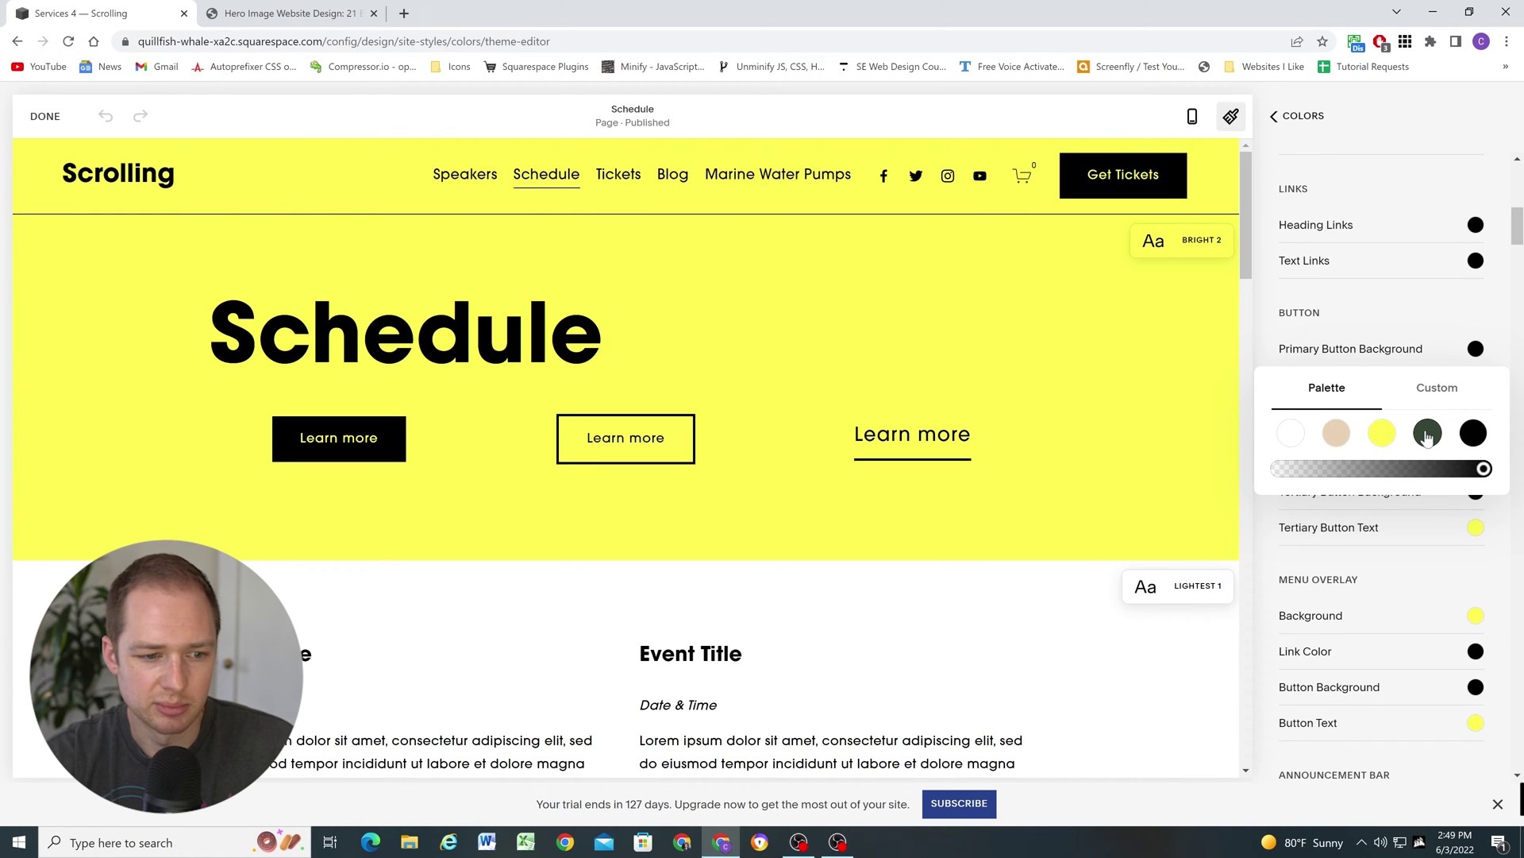
pyautogui.click(1427, 433)
pyautogui.click(1477, 348)
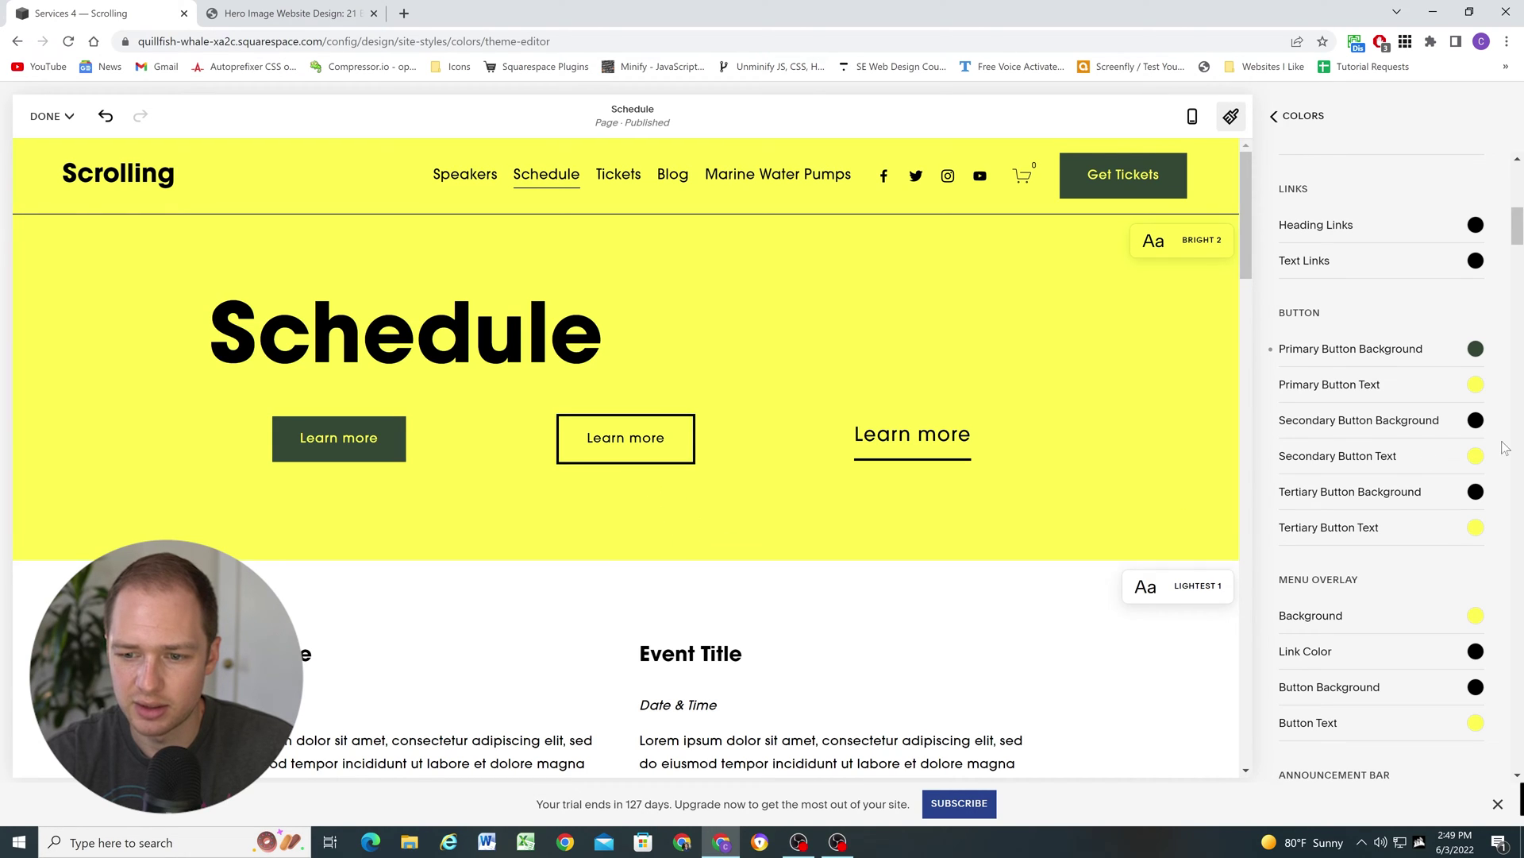
# Set the Secondary Button Background to beige from the site palette
pyautogui.click(1474, 420)
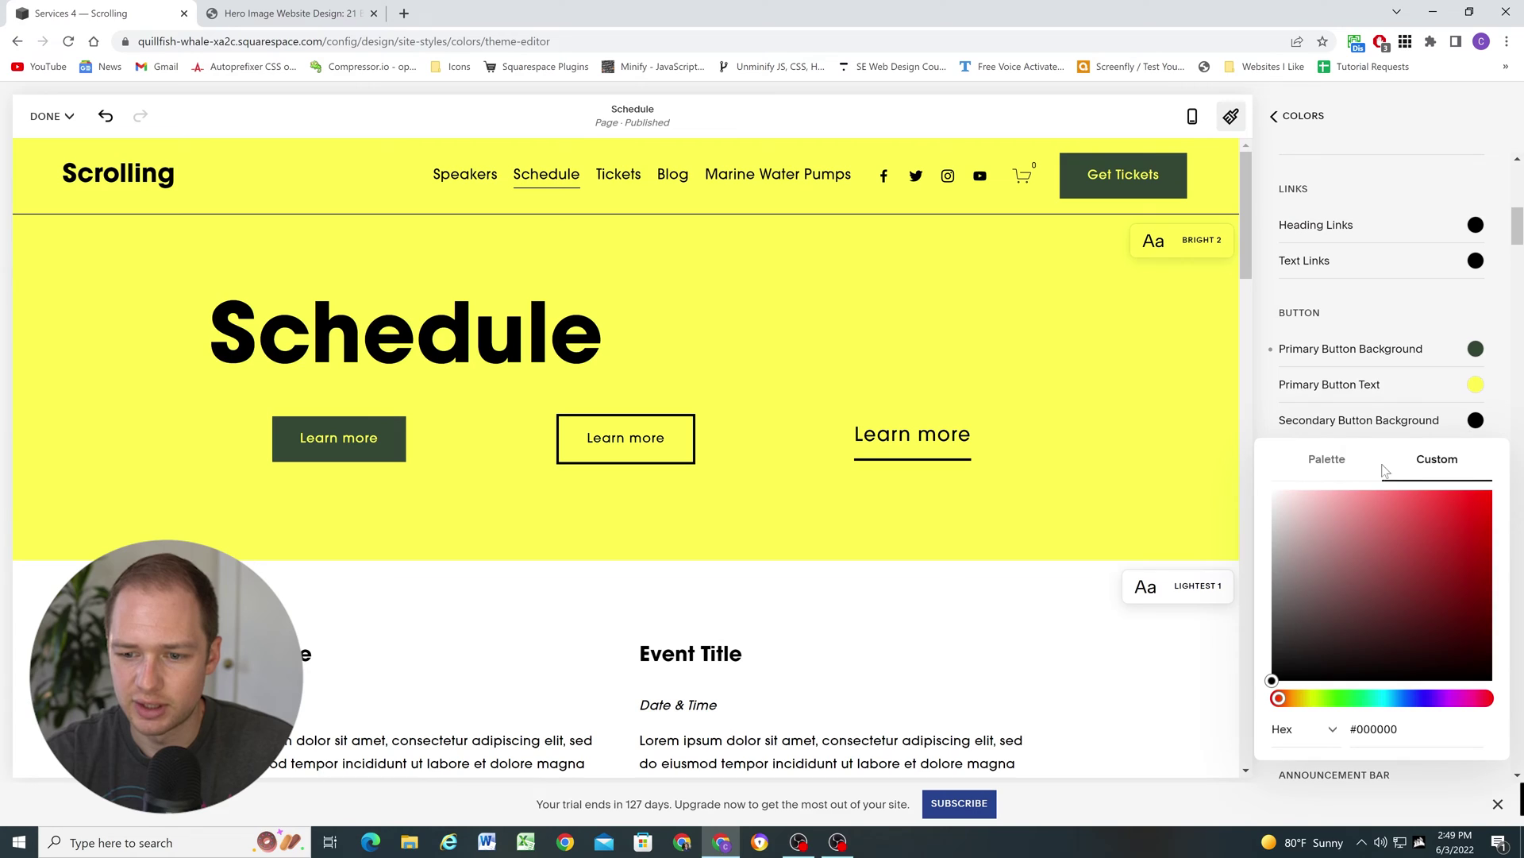
pyautogui.click(1328, 458)
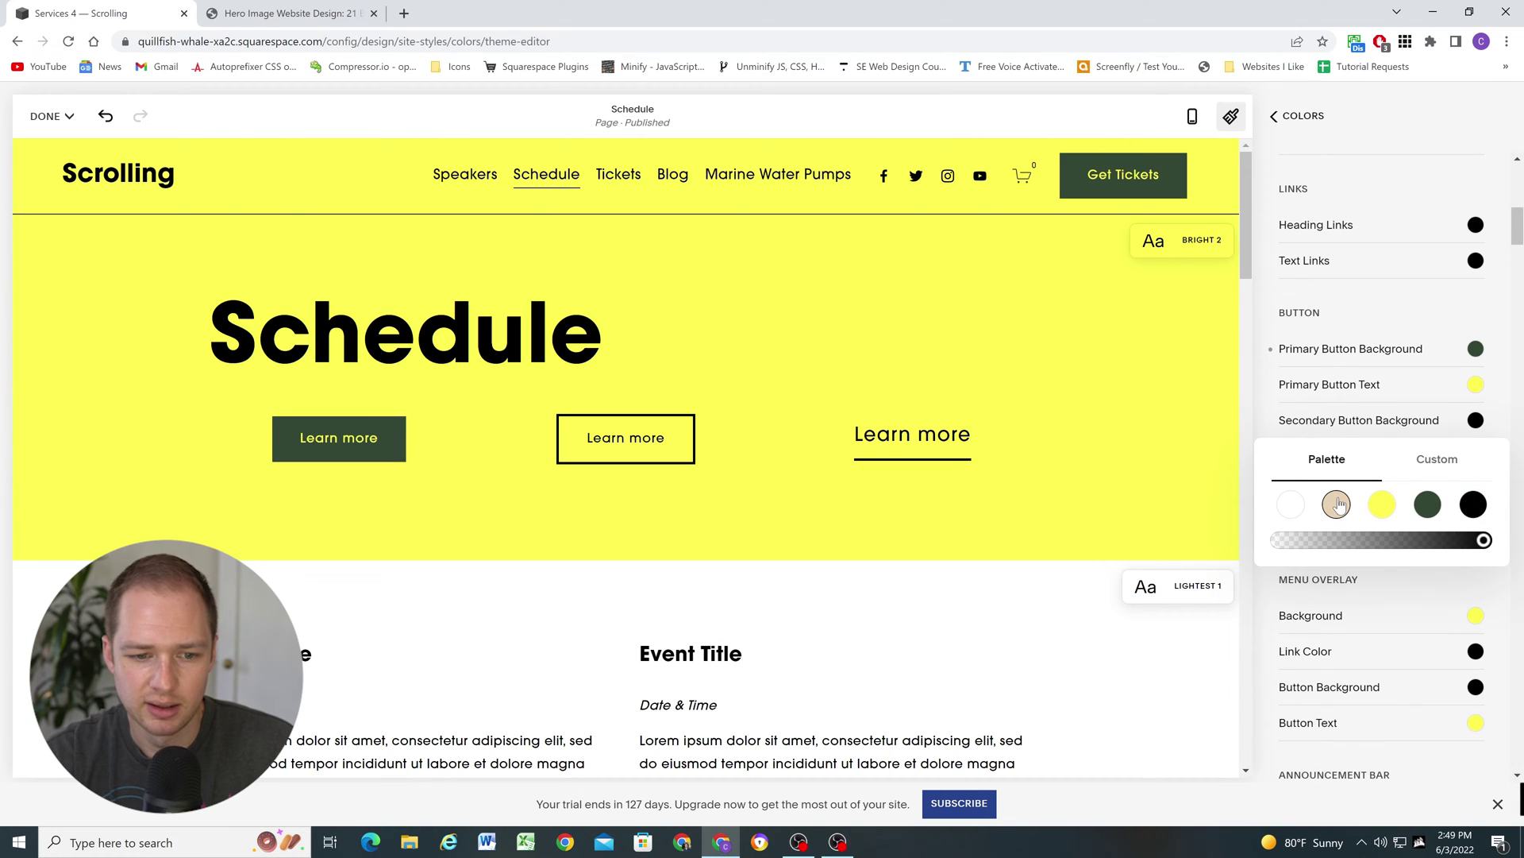
pyautogui.click(1337, 504)
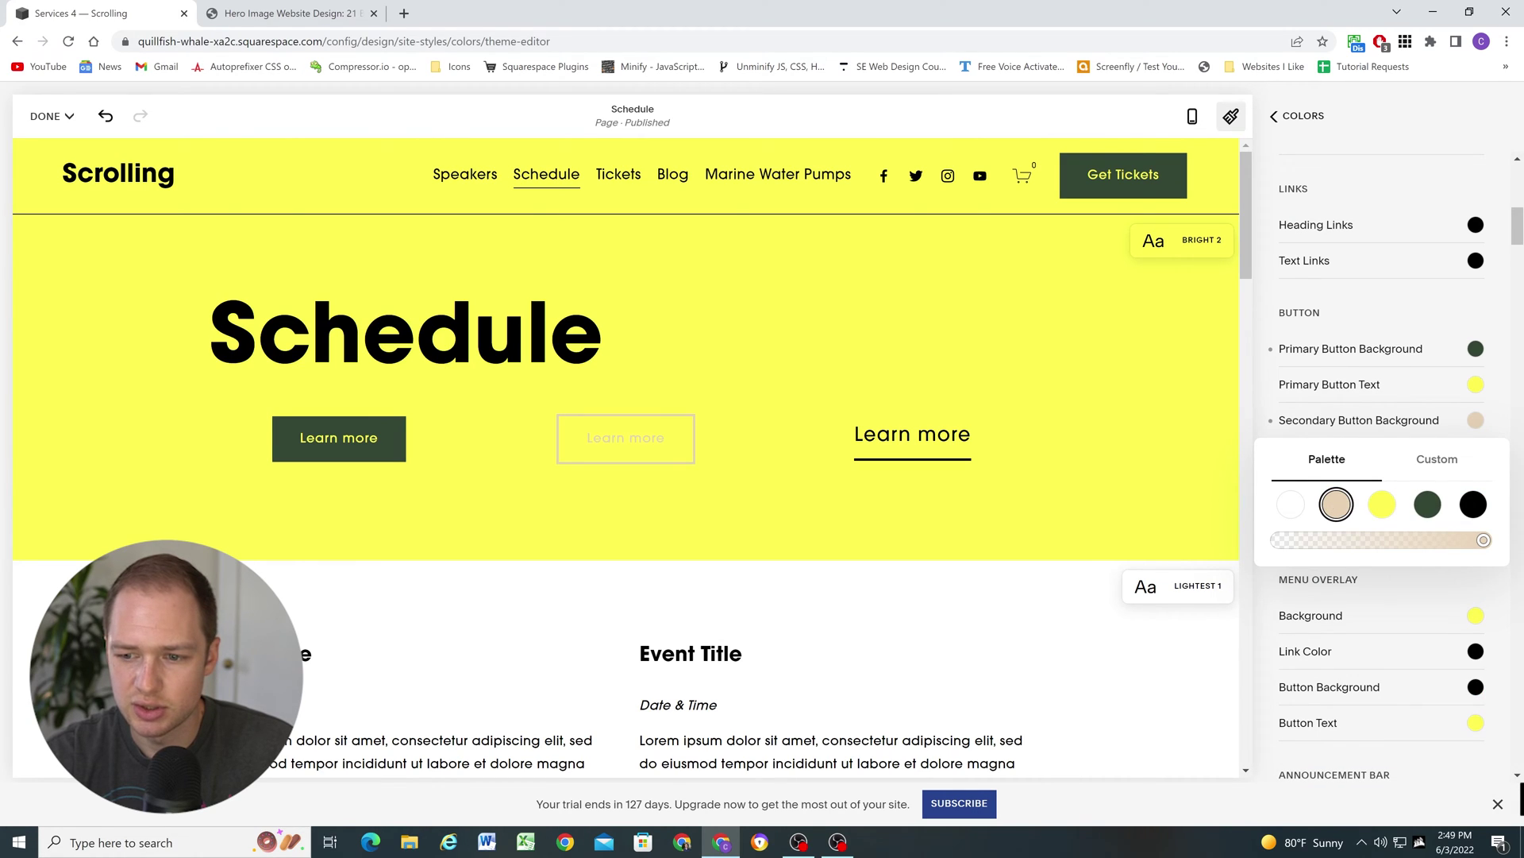
pyautogui.click(1503, 384)
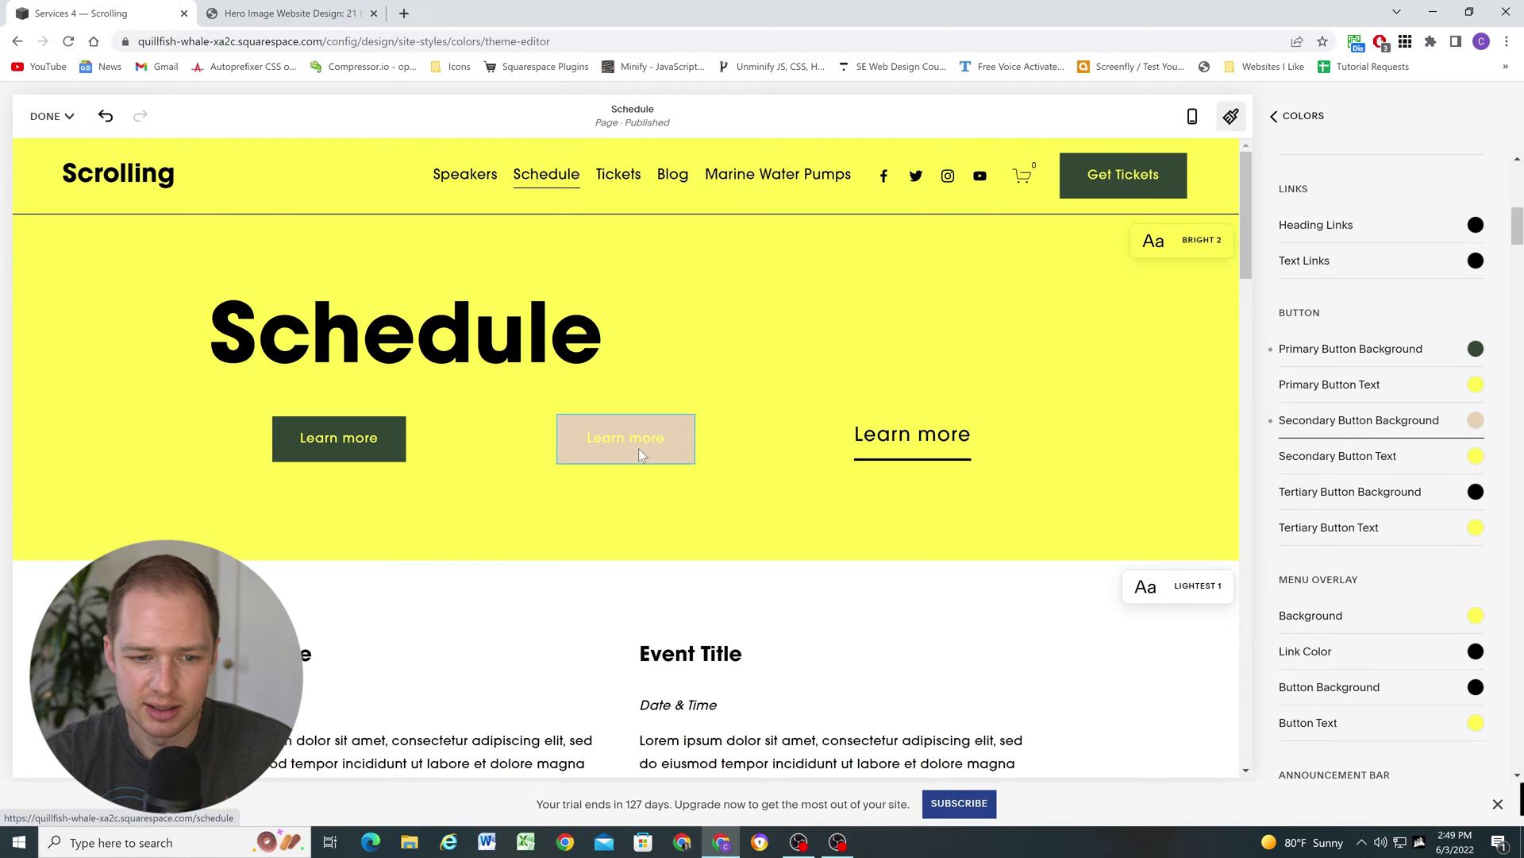
# Change the Secondary Button Background from beige back to black
pyautogui.click(1371, 429)
pyautogui.click(1475, 505)
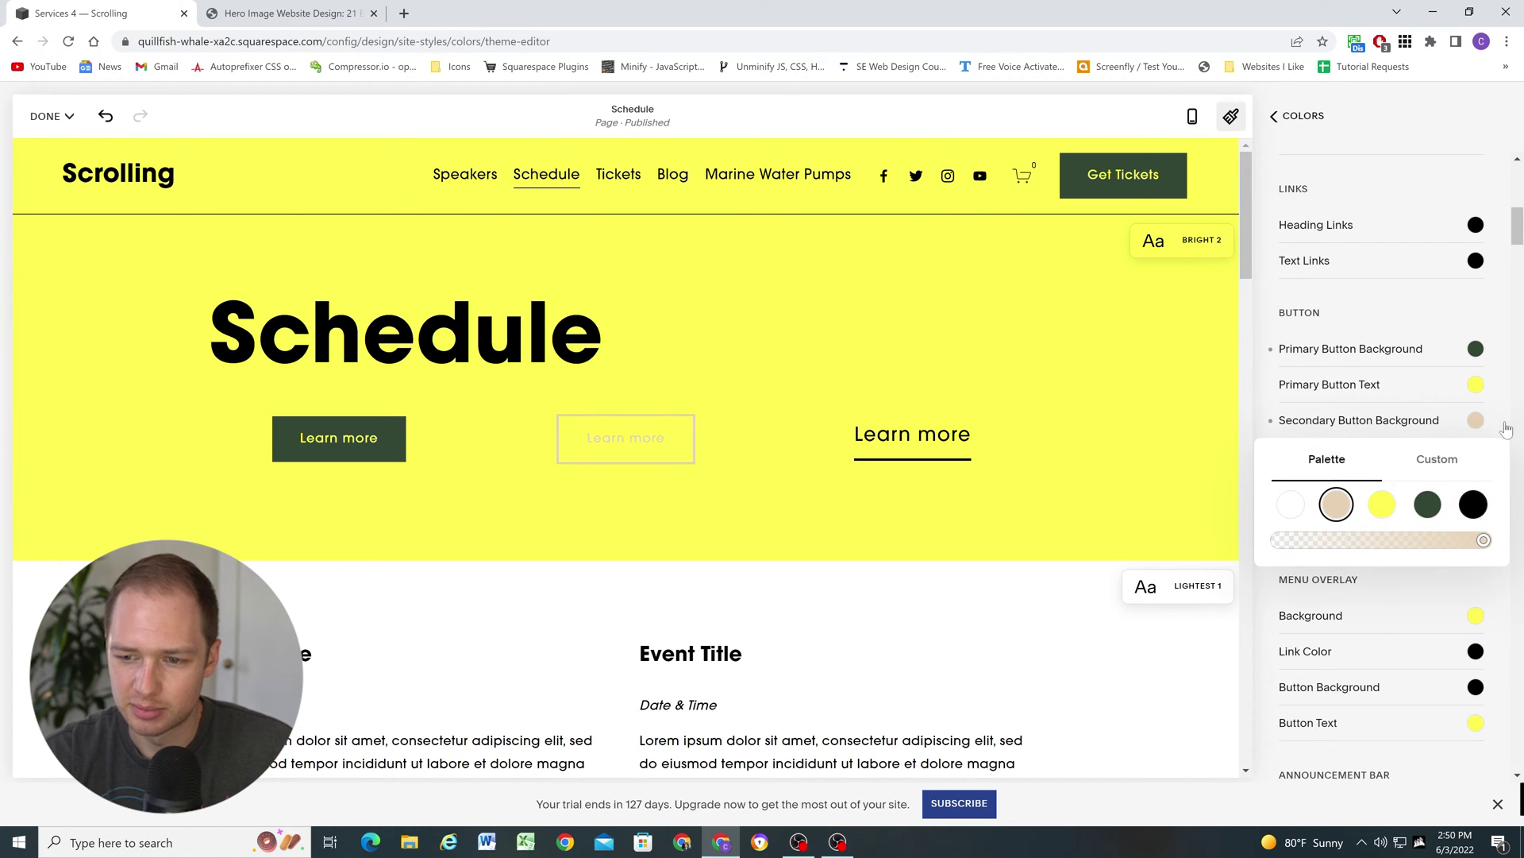
pyautogui.click(1509, 425)
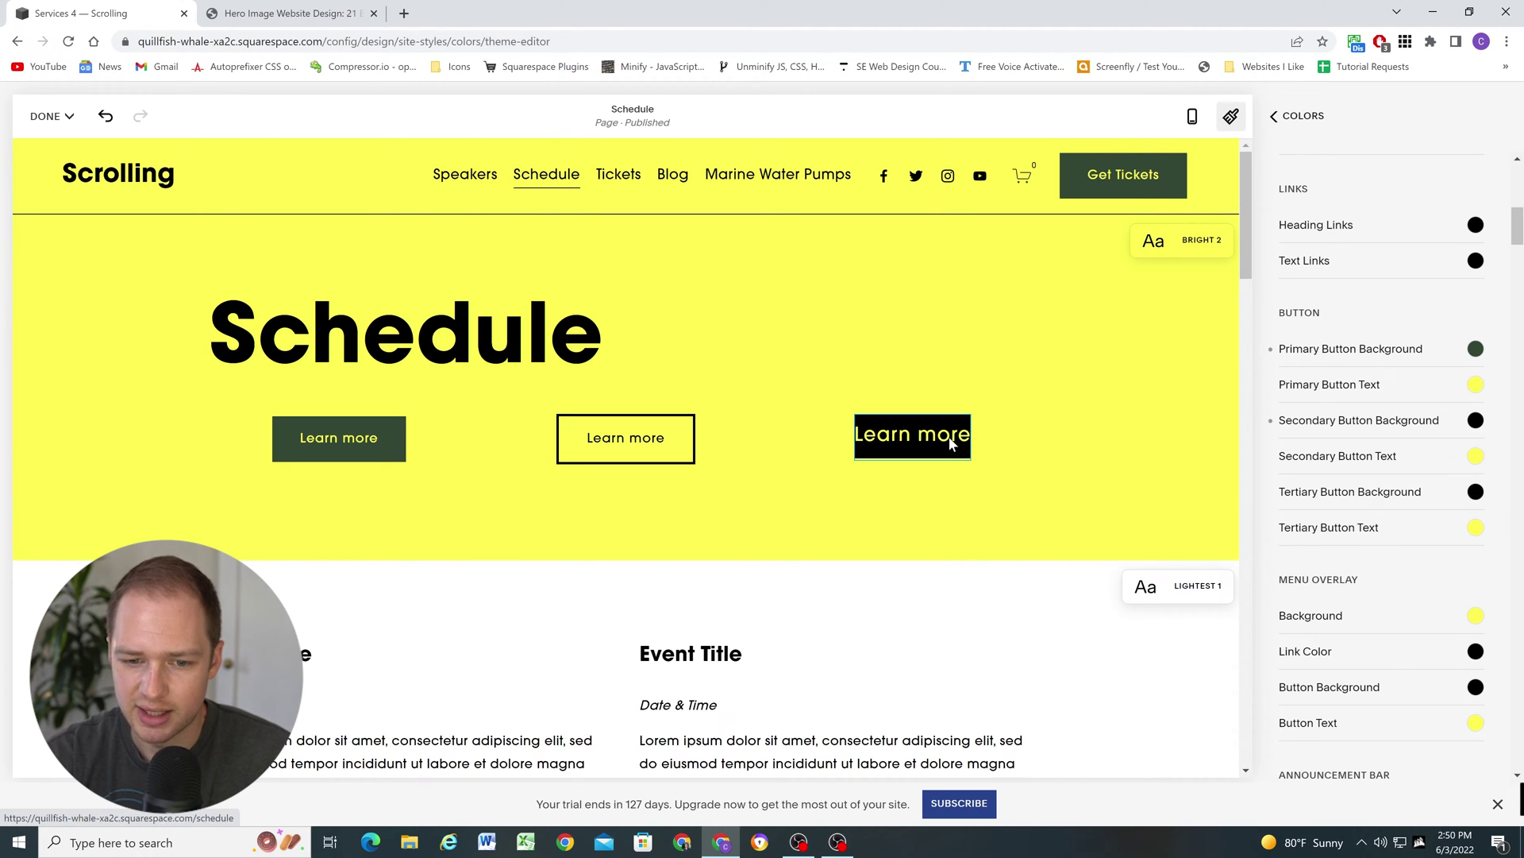
# Set the tertiary button background to beige and its text colour to black
pyautogui.click(1470, 490)
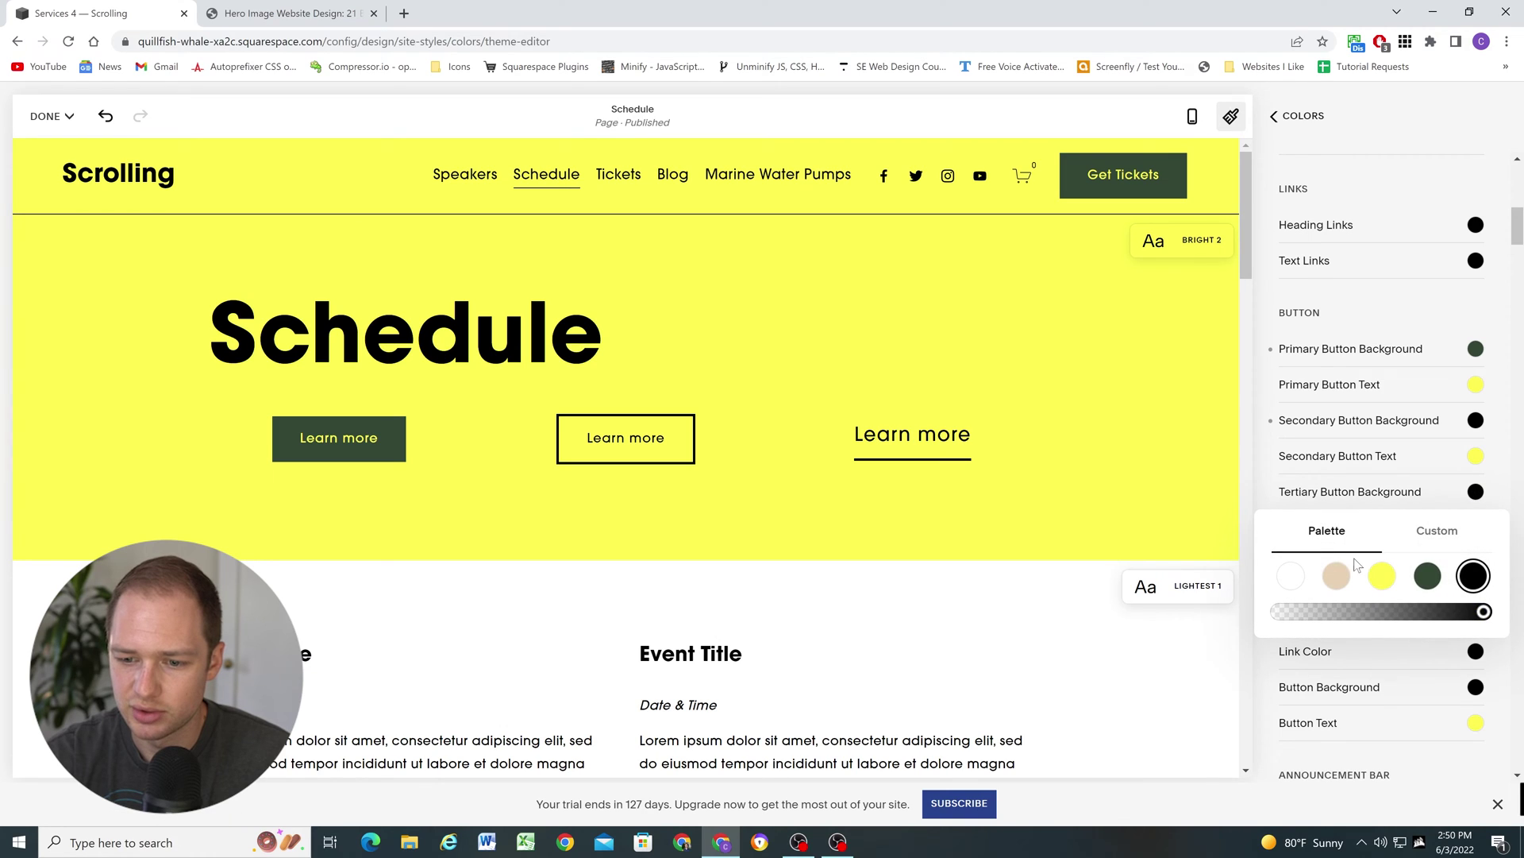
pyautogui.click(1341, 574)
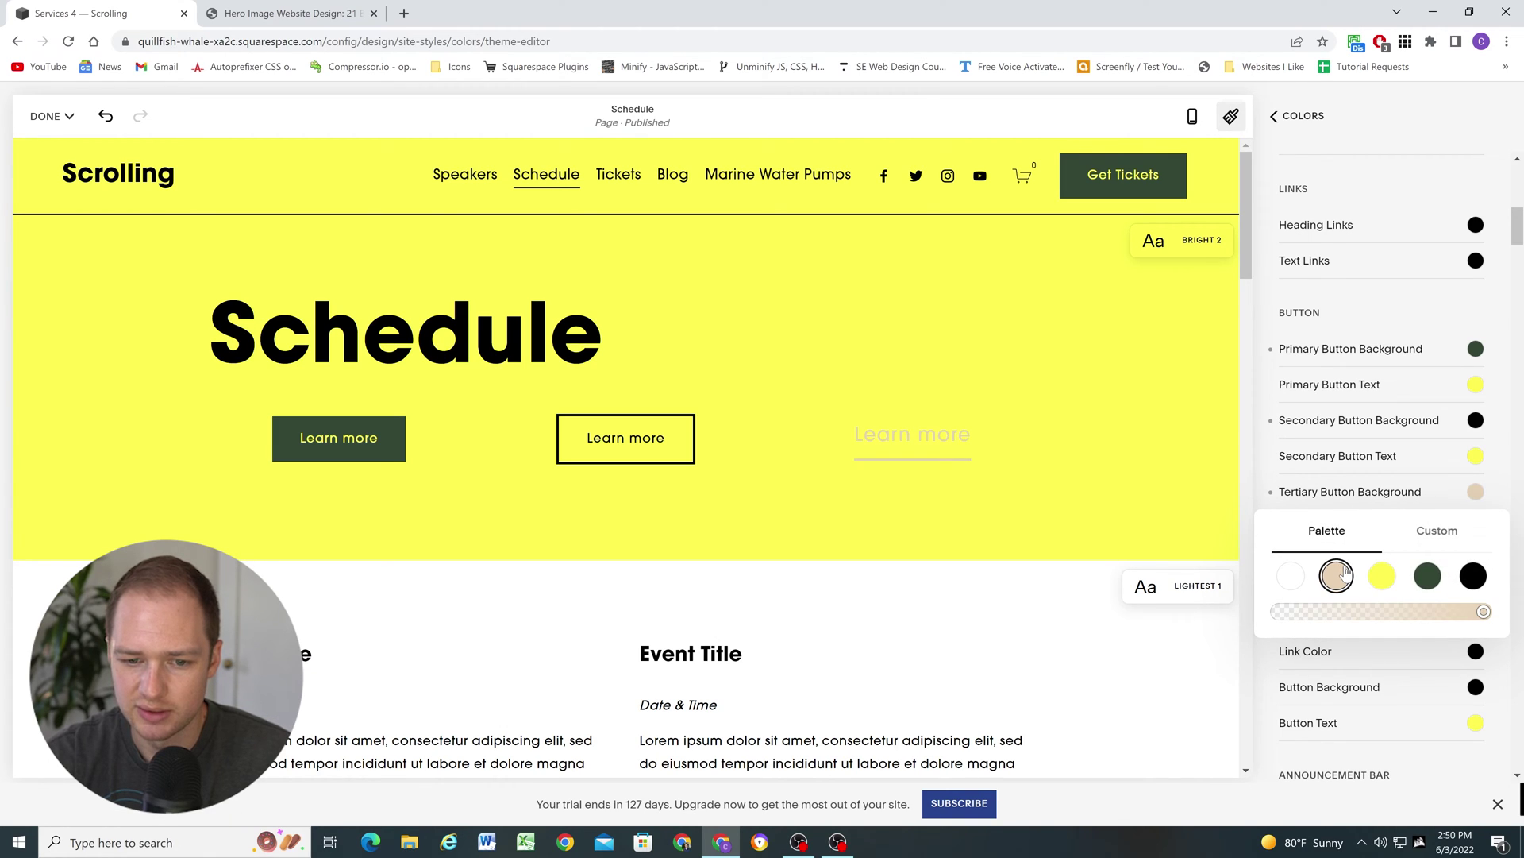
pyautogui.click(1502, 486)
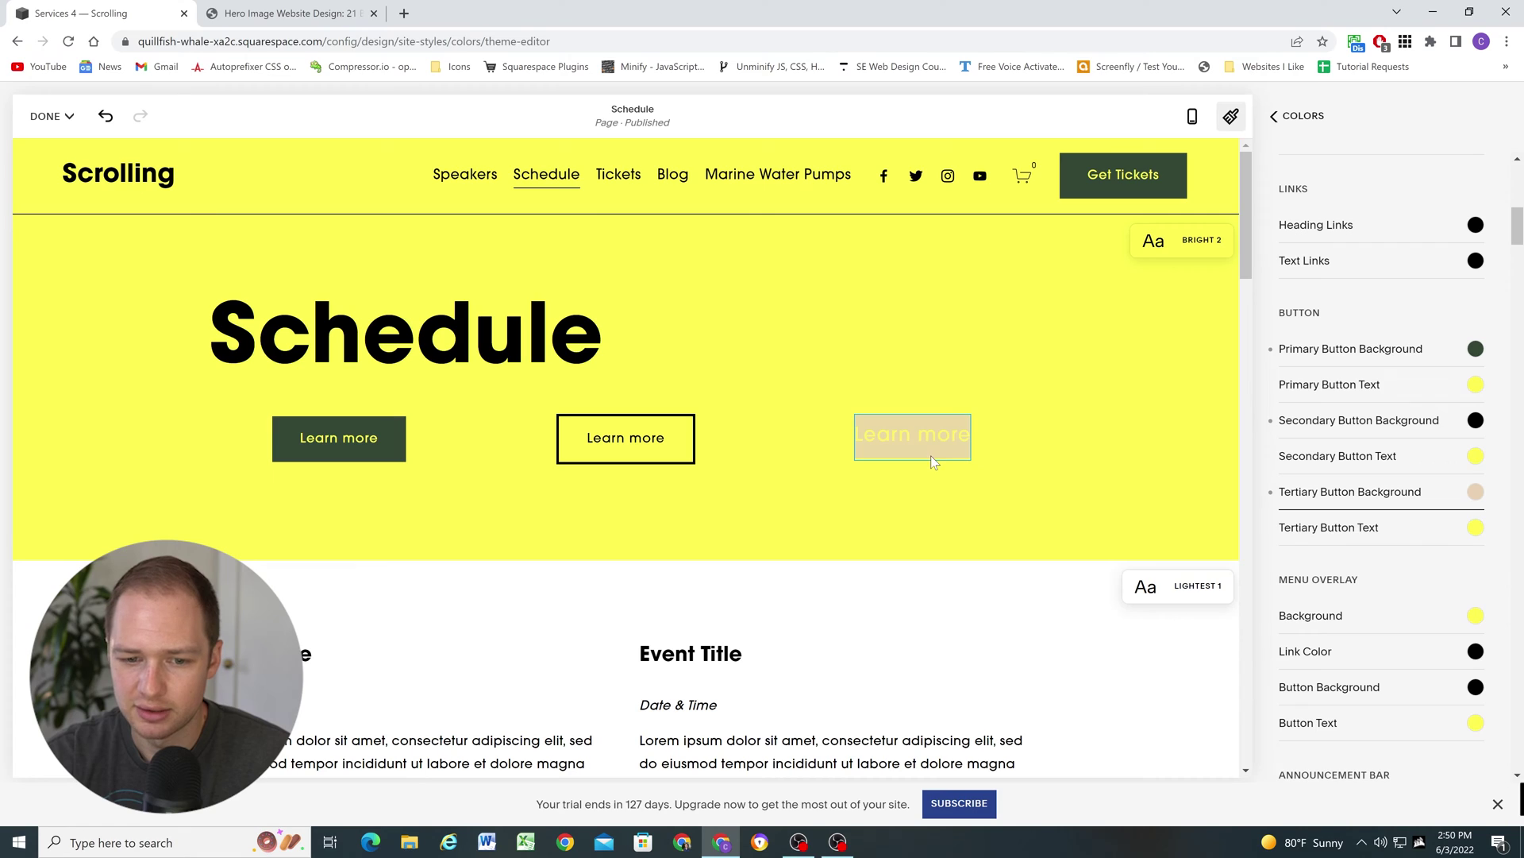
pyautogui.click(1478, 530)
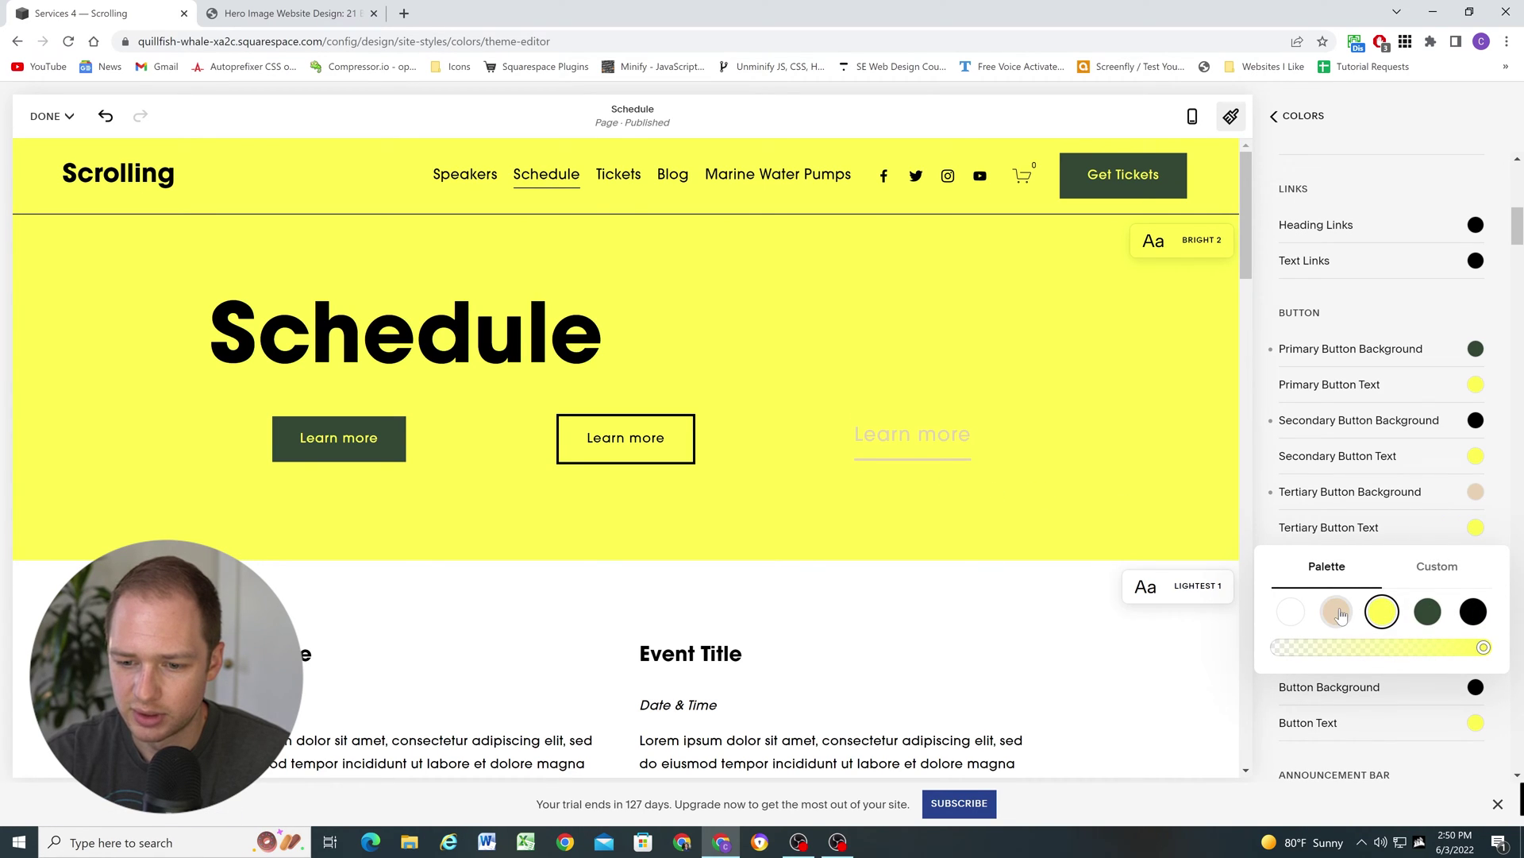
pyautogui.click(1471, 614)
pyautogui.click(1500, 535)
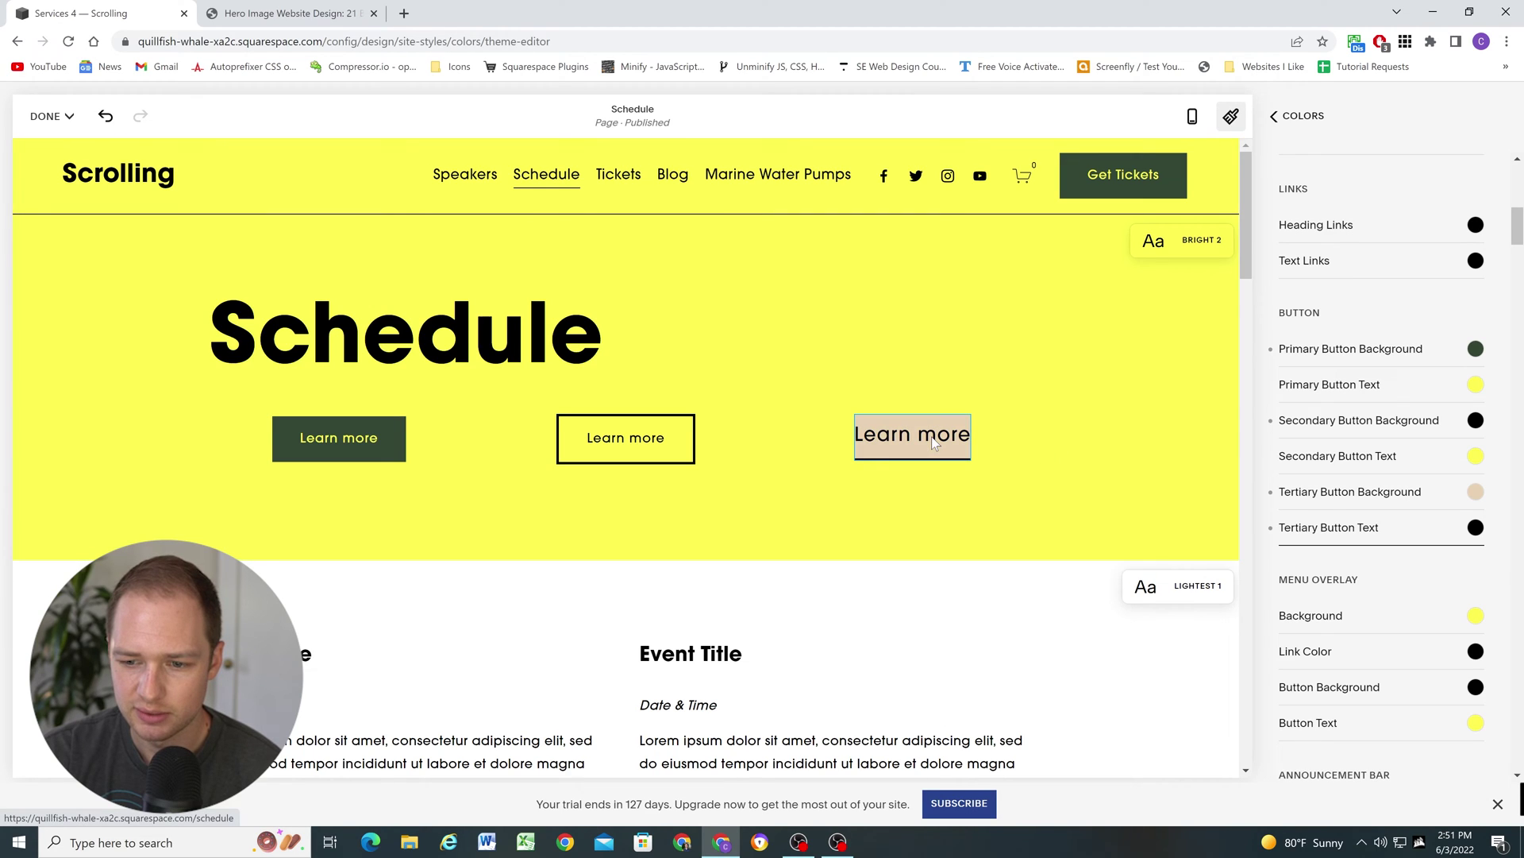
# Change the tertiary button background to black instead
pyautogui.click(1476, 493)
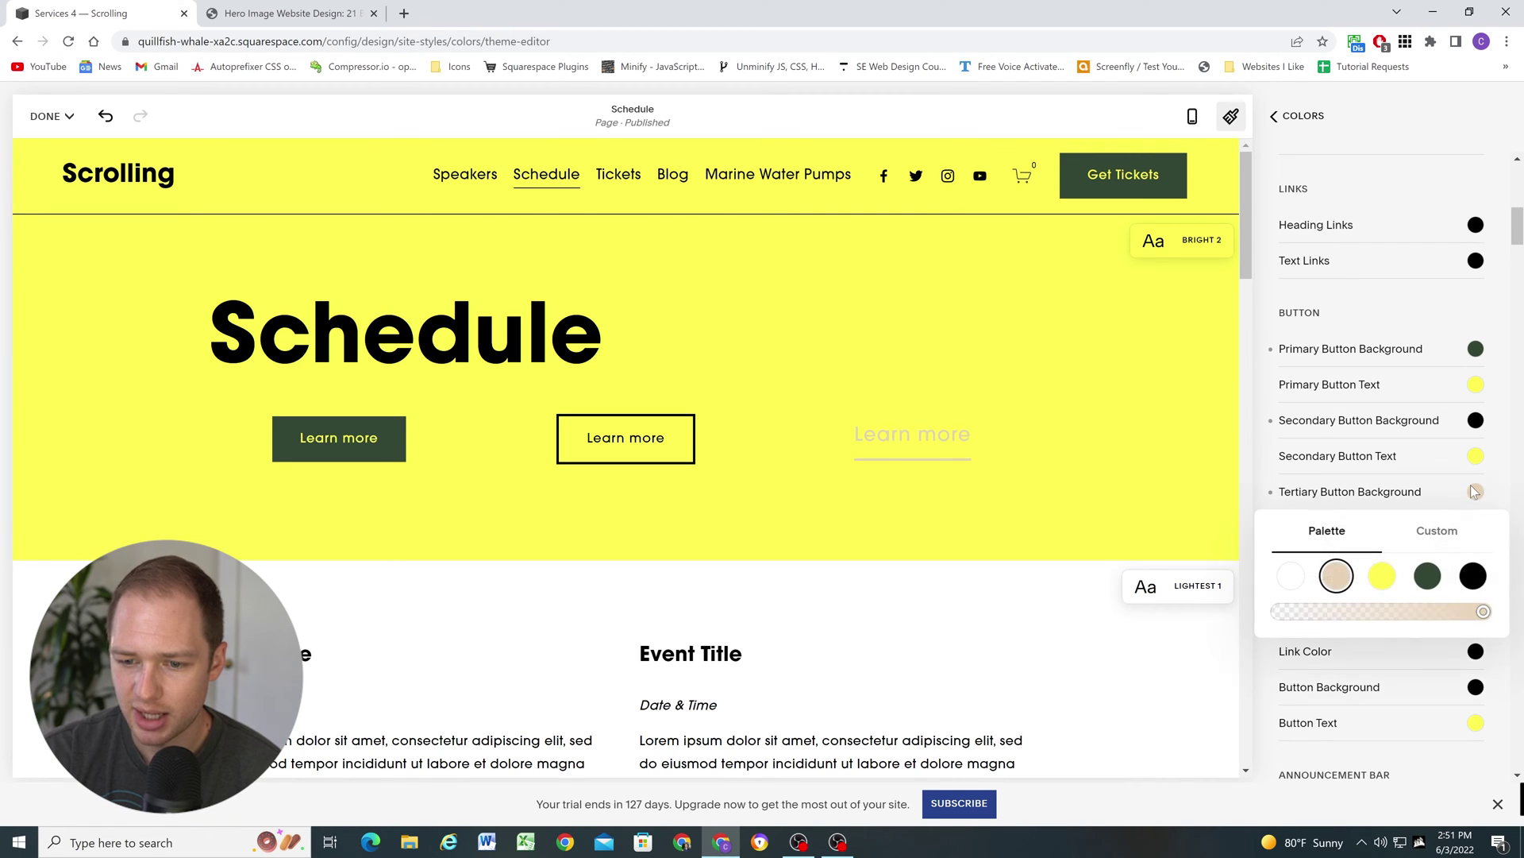
pyautogui.click(1473, 576)
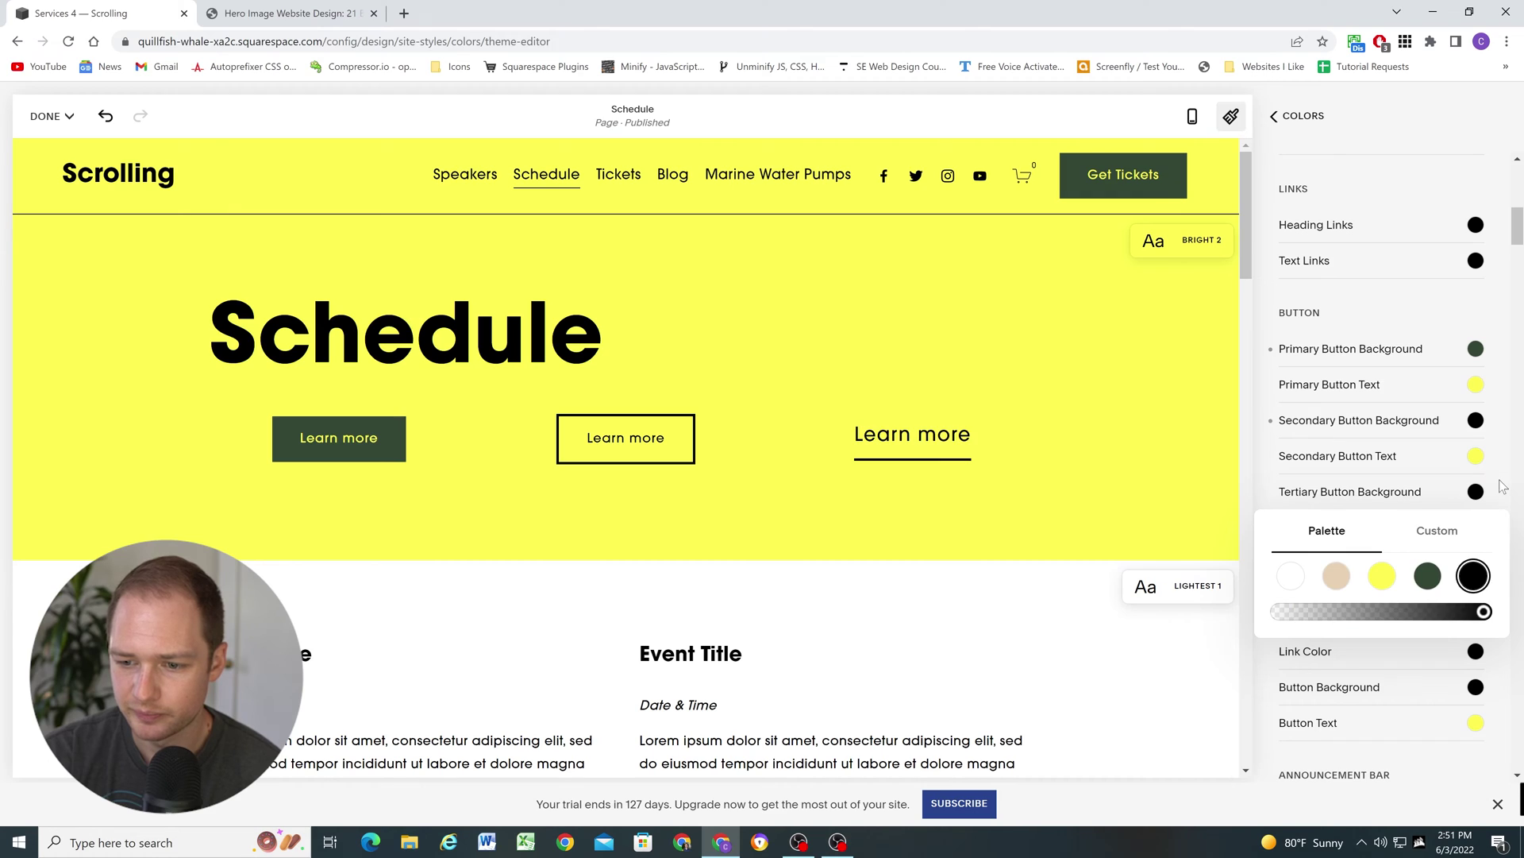
pyautogui.click(1500, 486)
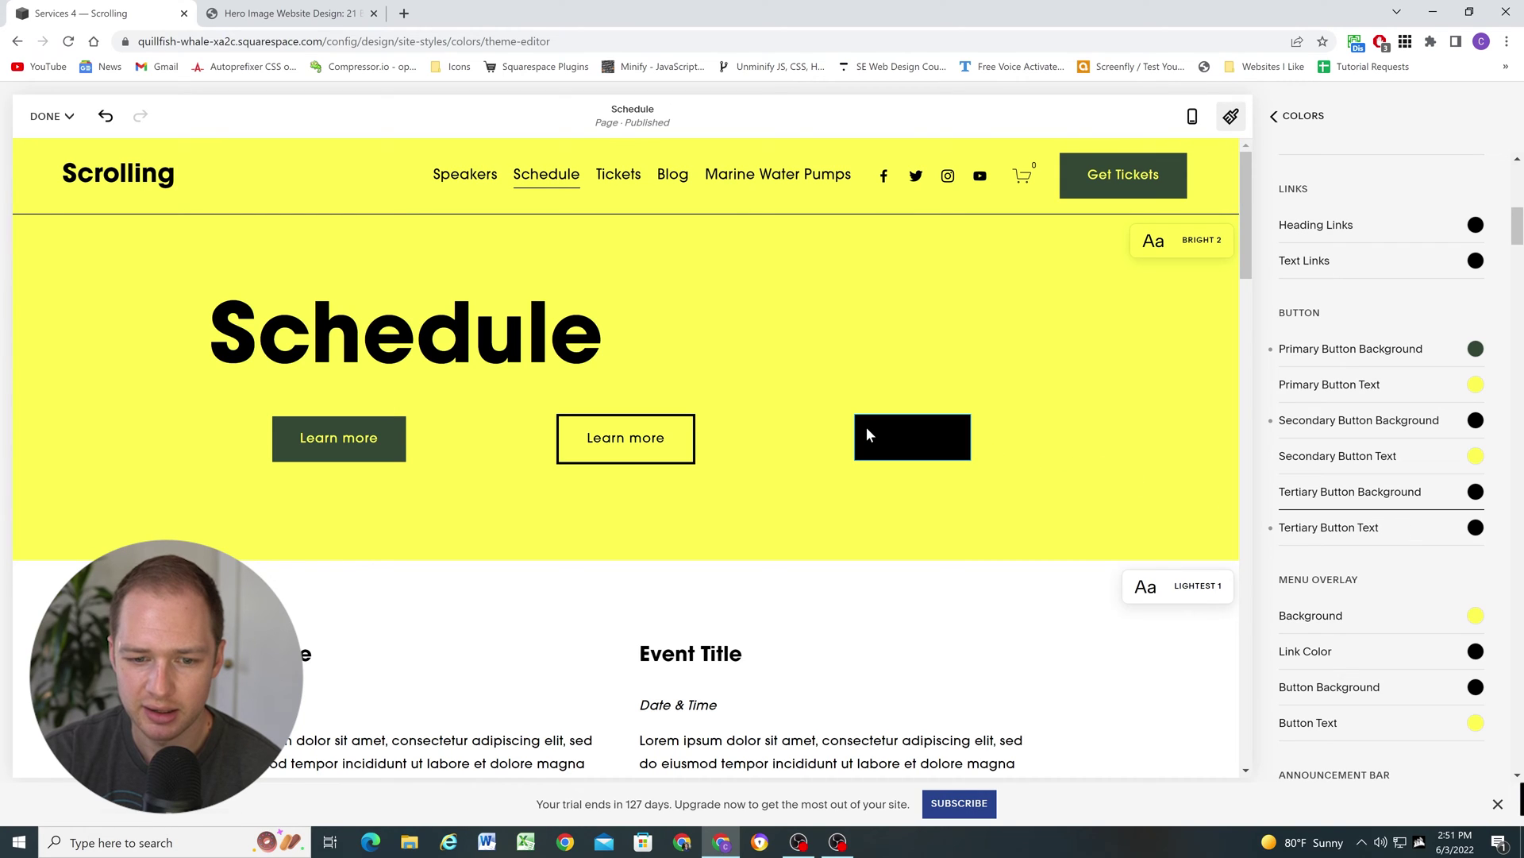
# Save the site style changes, add blank lines atop the Custom CSS, and inspect the tertiary button
pyautogui.moveTo(45, 123)
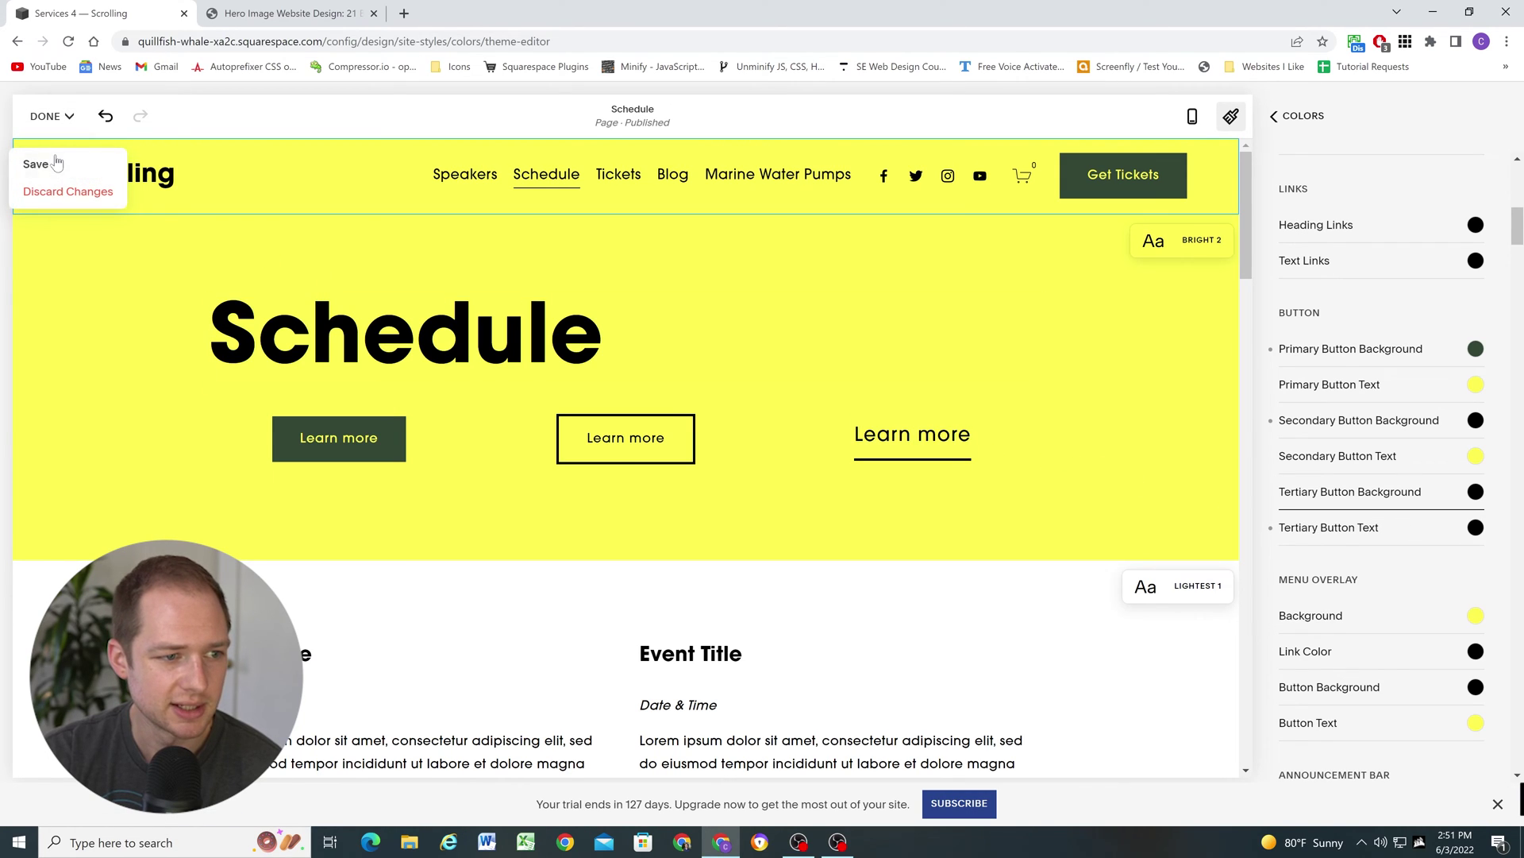
pyautogui.click(40, 159)
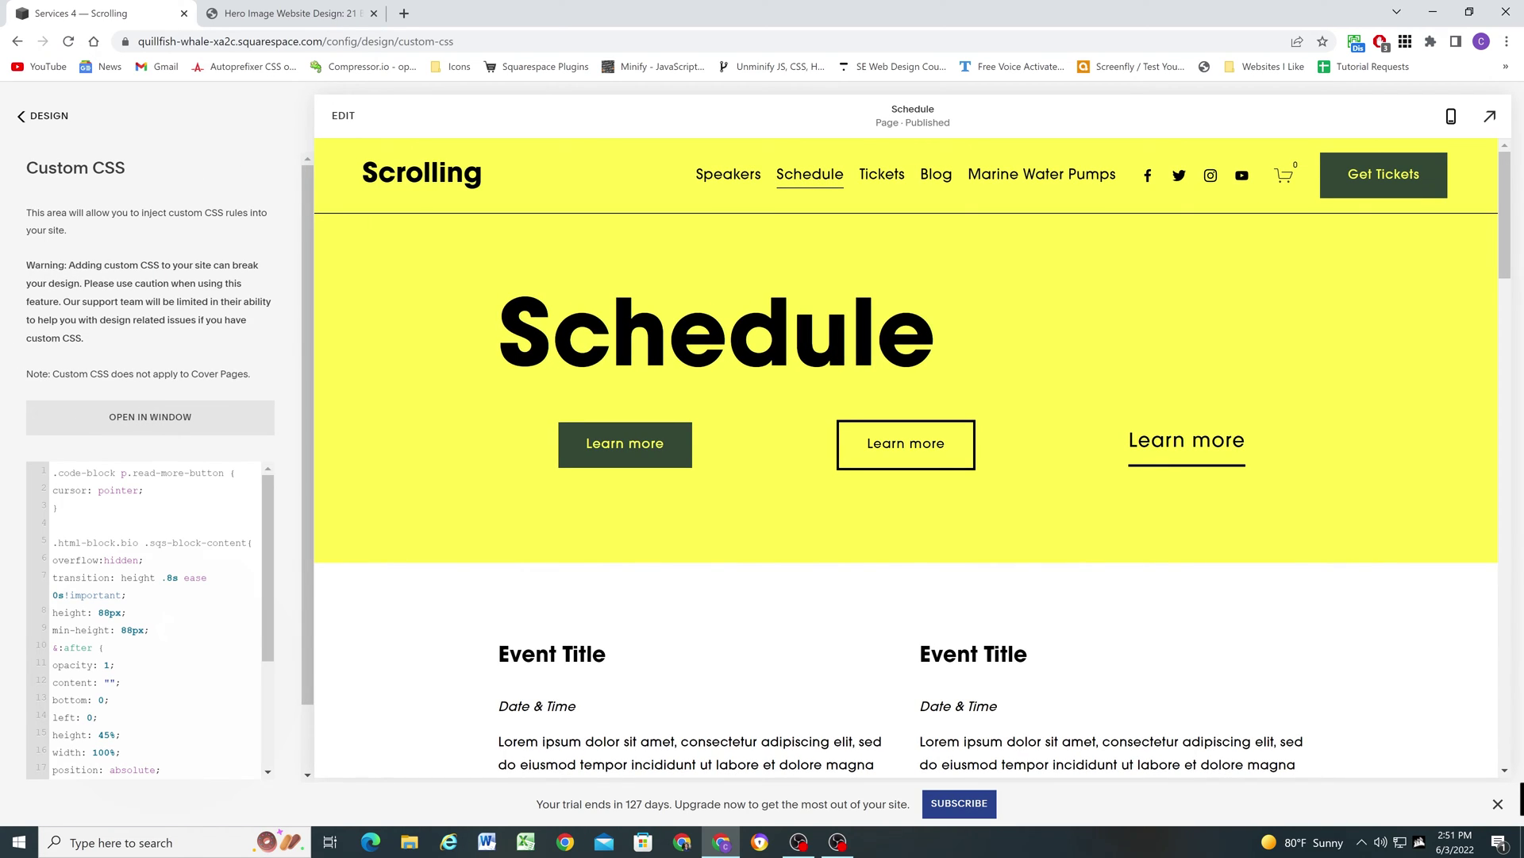
pyautogui.press('Return')
pyautogui.press('Return')
pyautogui.press('Return')
pyautogui.press('Return')
pyautogui.press('Return')
pyautogui.press('Return')
pyautogui.press('Return')
pyautogui.press('Up')
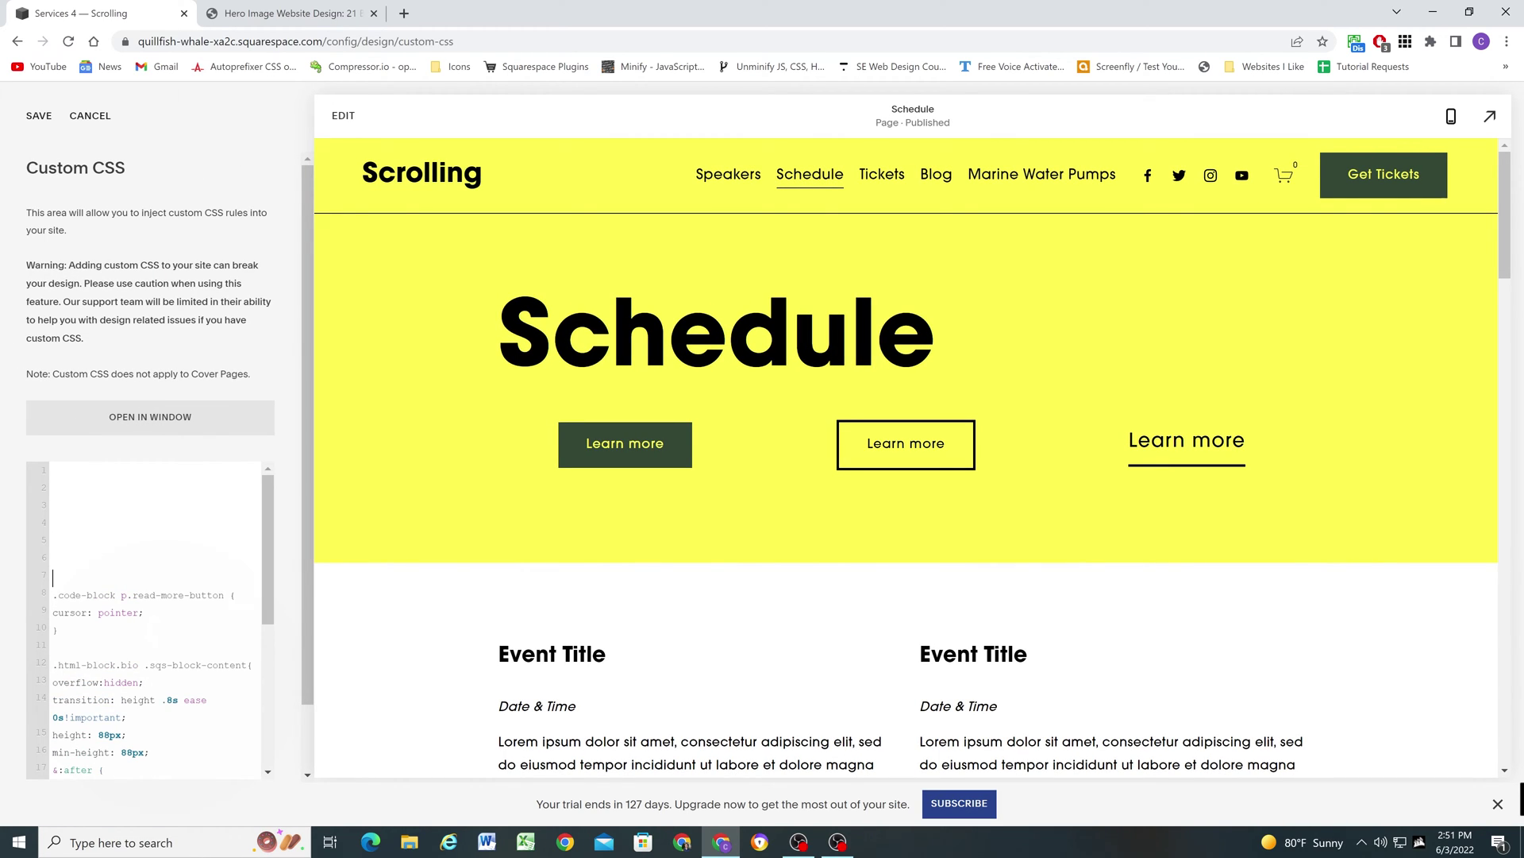
pyautogui.rightClick(1160, 435)
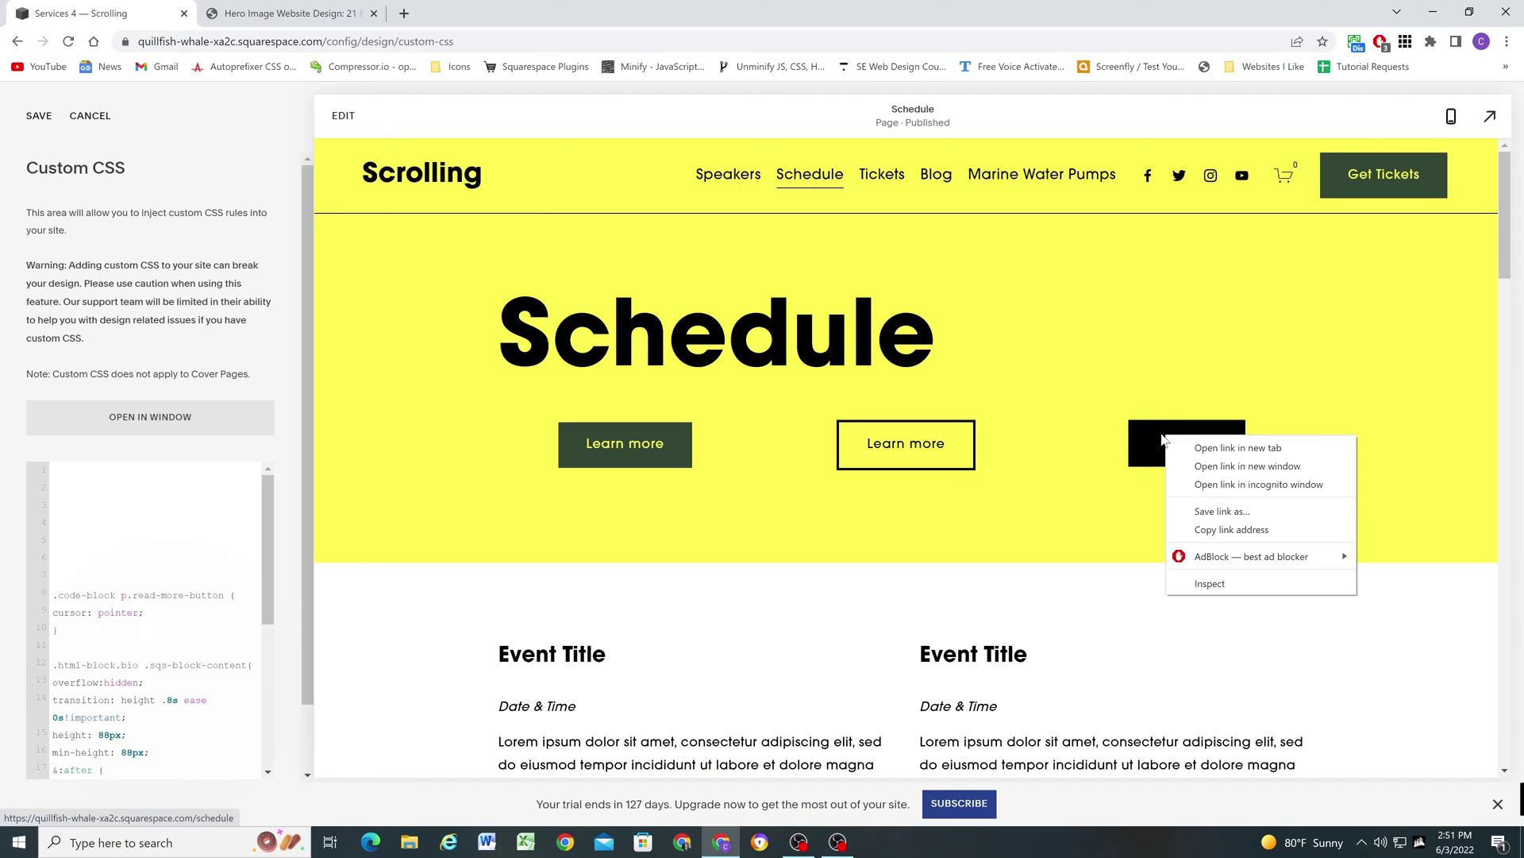
pyautogui.click(1204, 556)
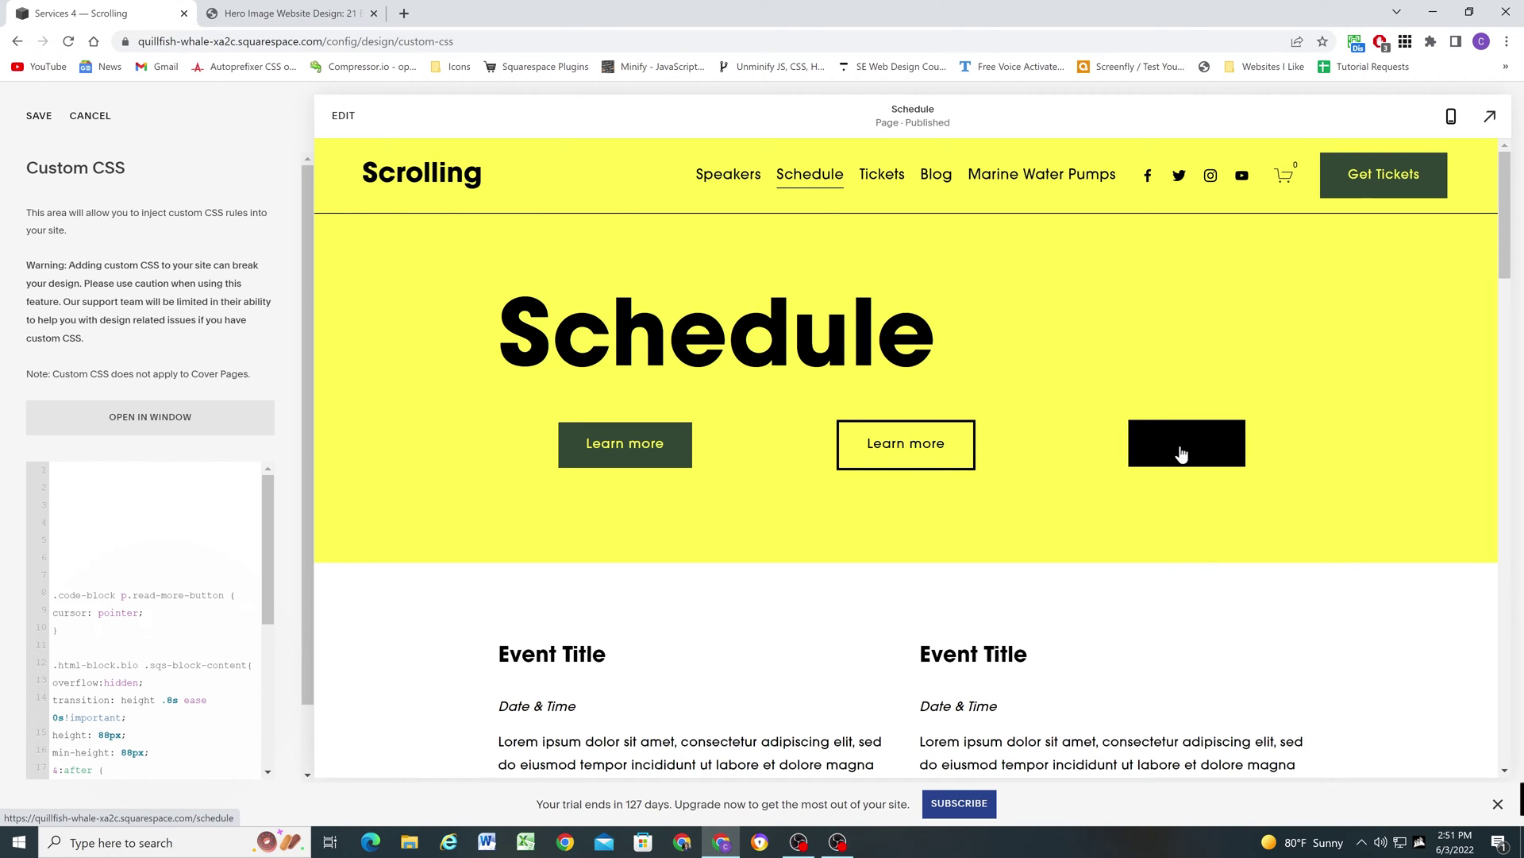
# Expand the first two button columns in Elements to reveal the primary and secondary Learn more links
pyautogui.moveTo(826, 212); pyautogui.dragTo(539, 180)
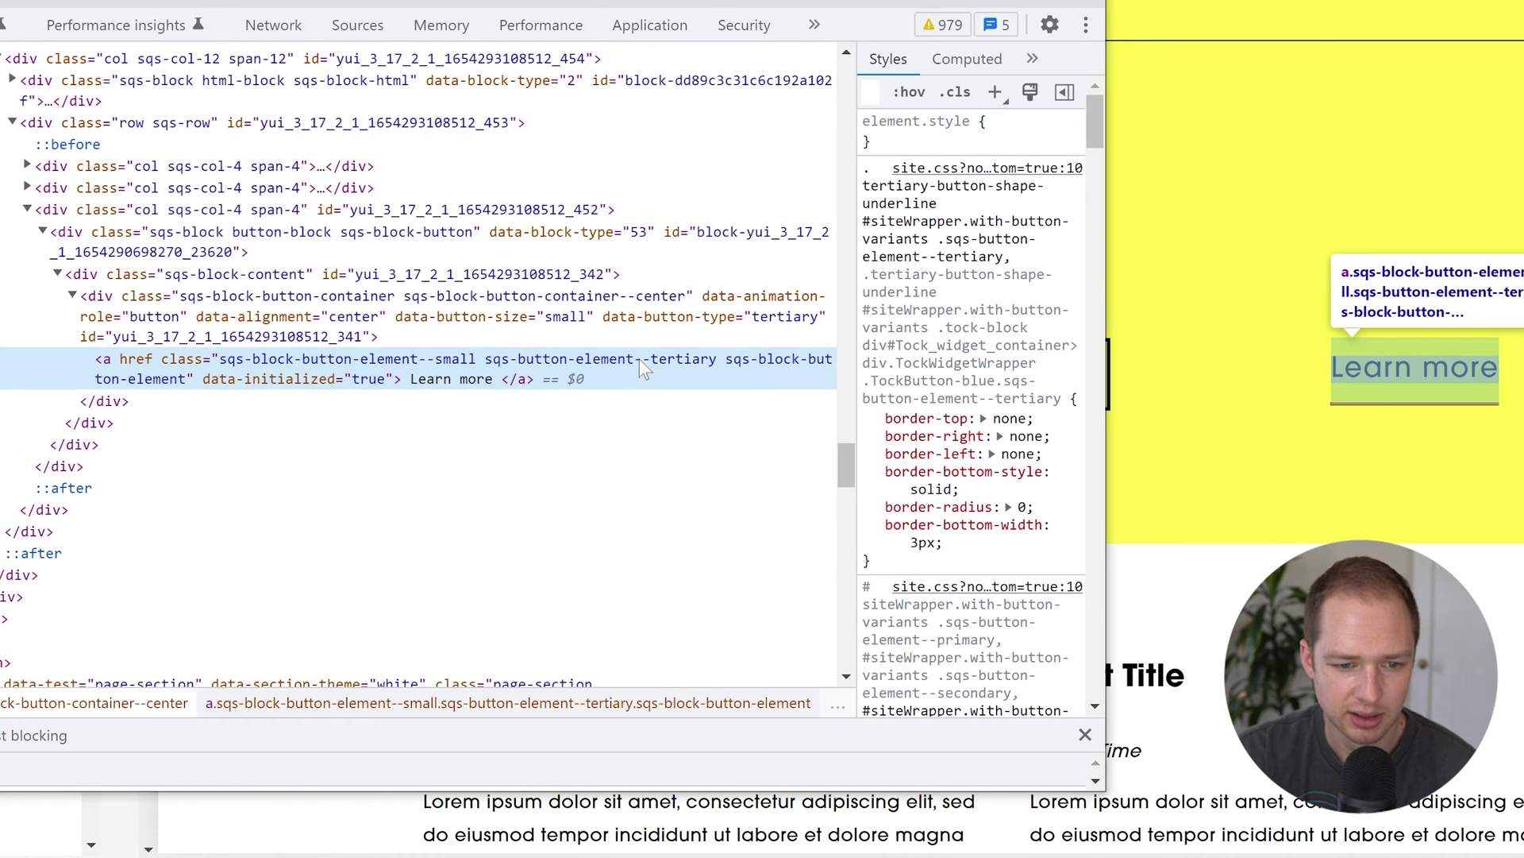
pyautogui.click(26, 187)
pyautogui.click(42, 209)
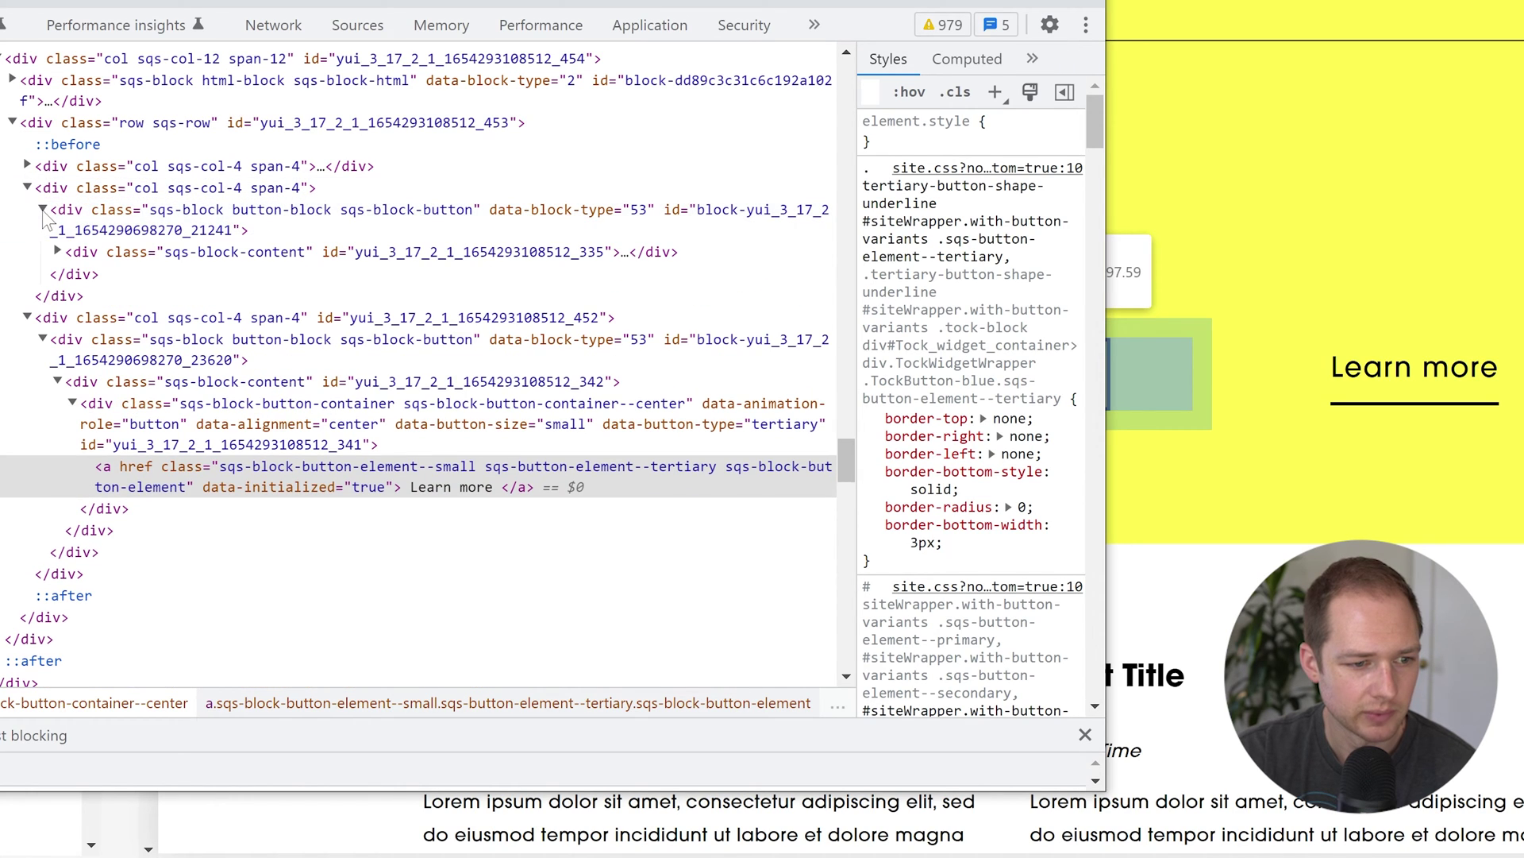
pyautogui.click(58, 251)
pyautogui.click(73, 274)
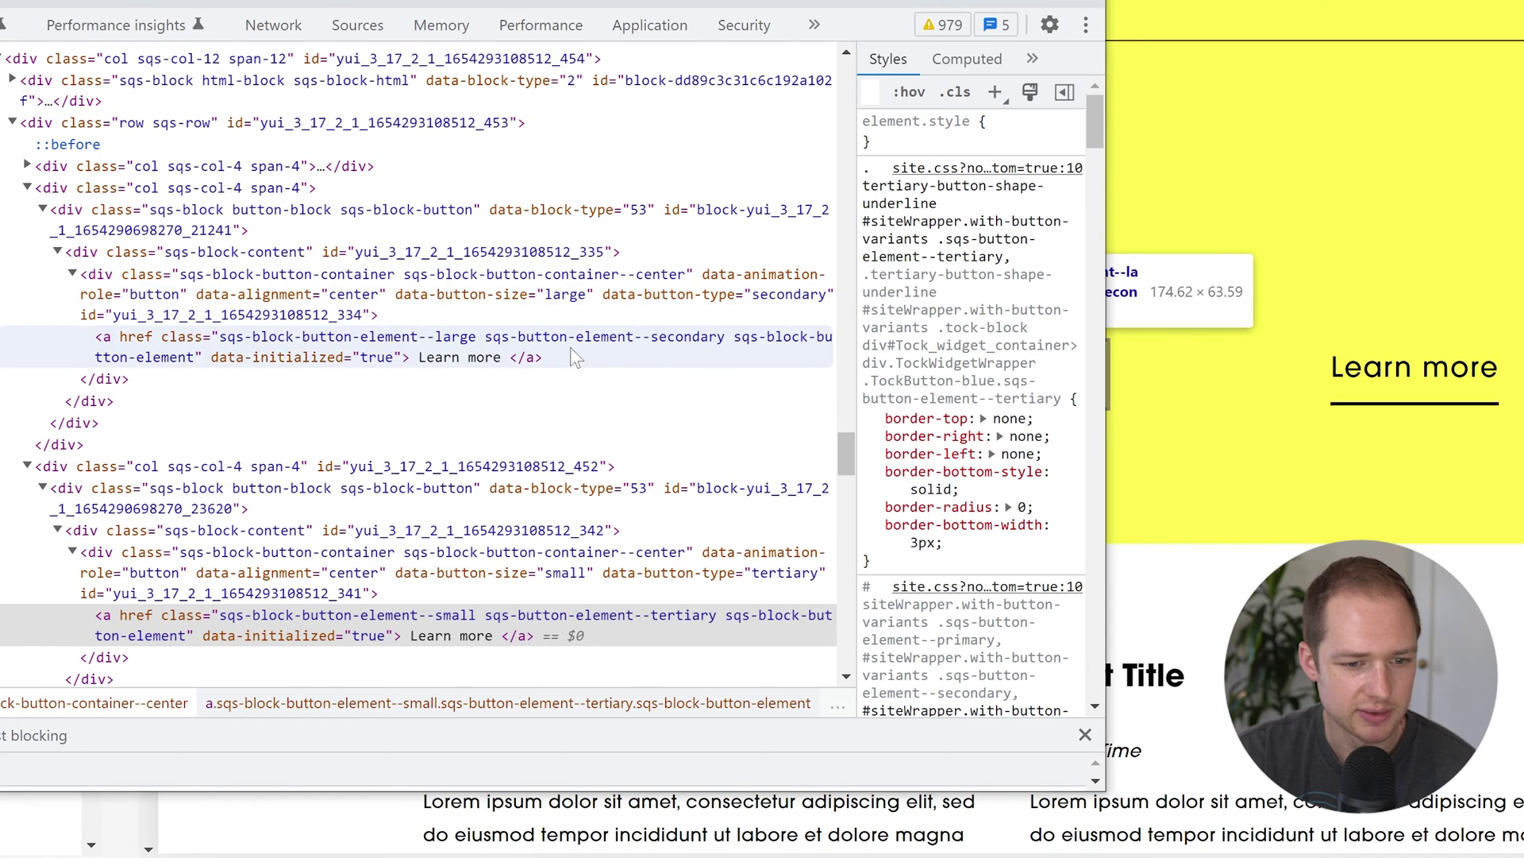
pyautogui.click(26, 166)
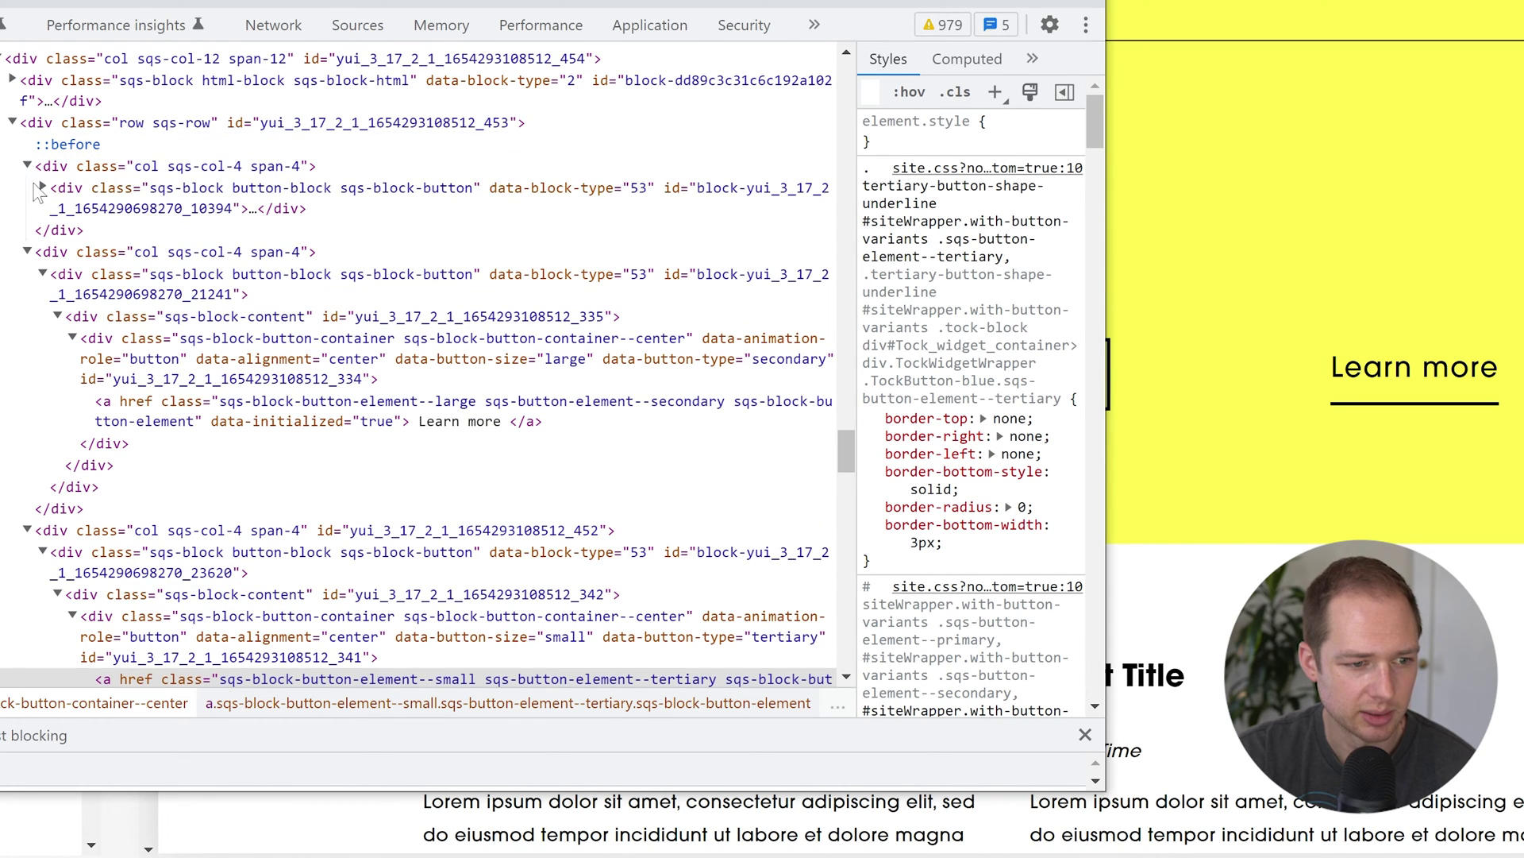
pyautogui.click(42, 188)
pyautogui.click(57, 230)
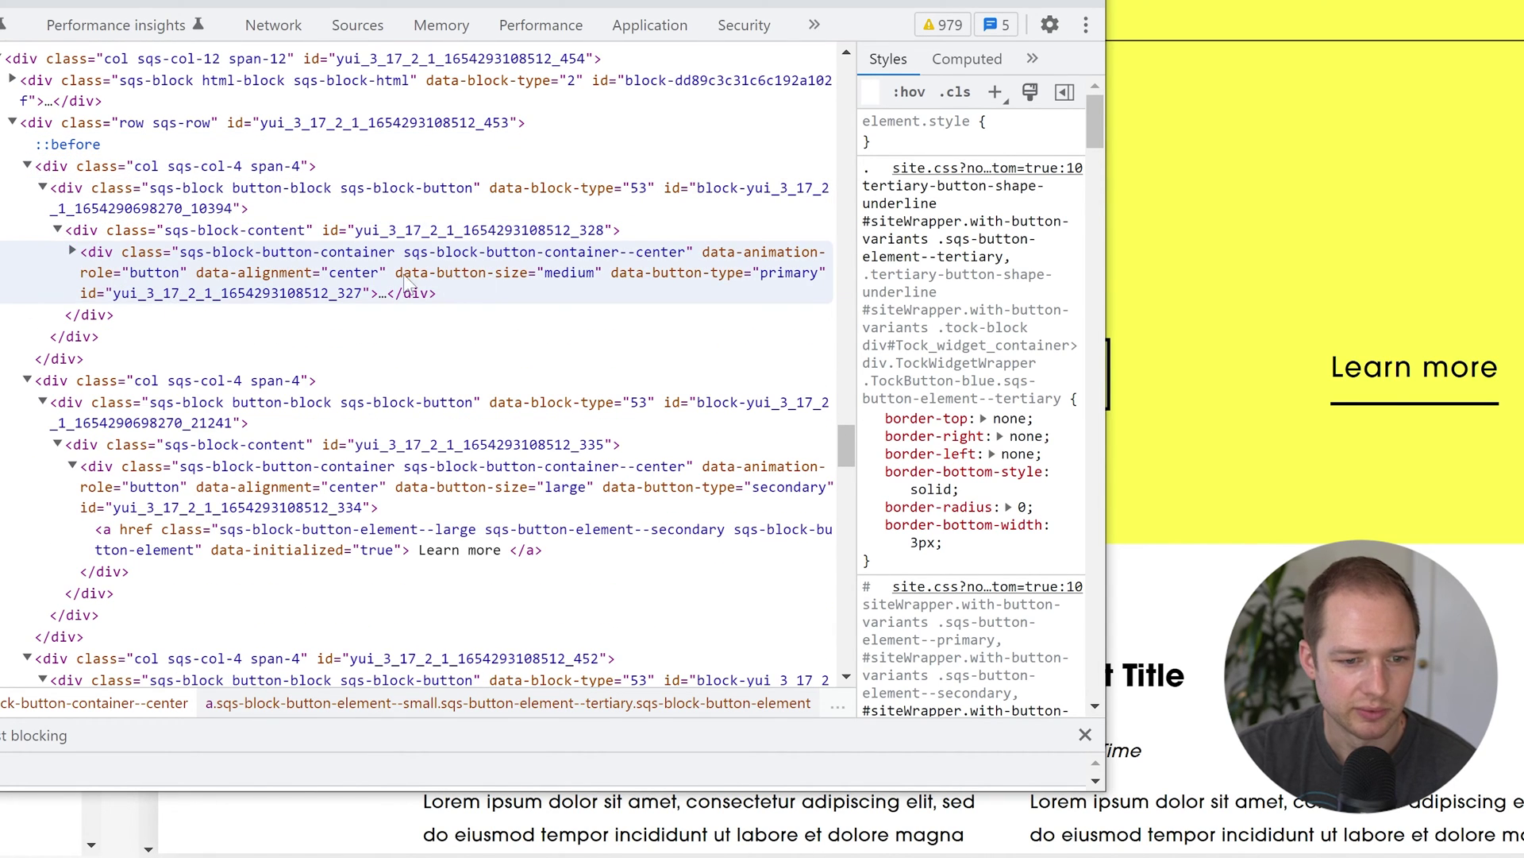
pyautogui.click(72, 253)
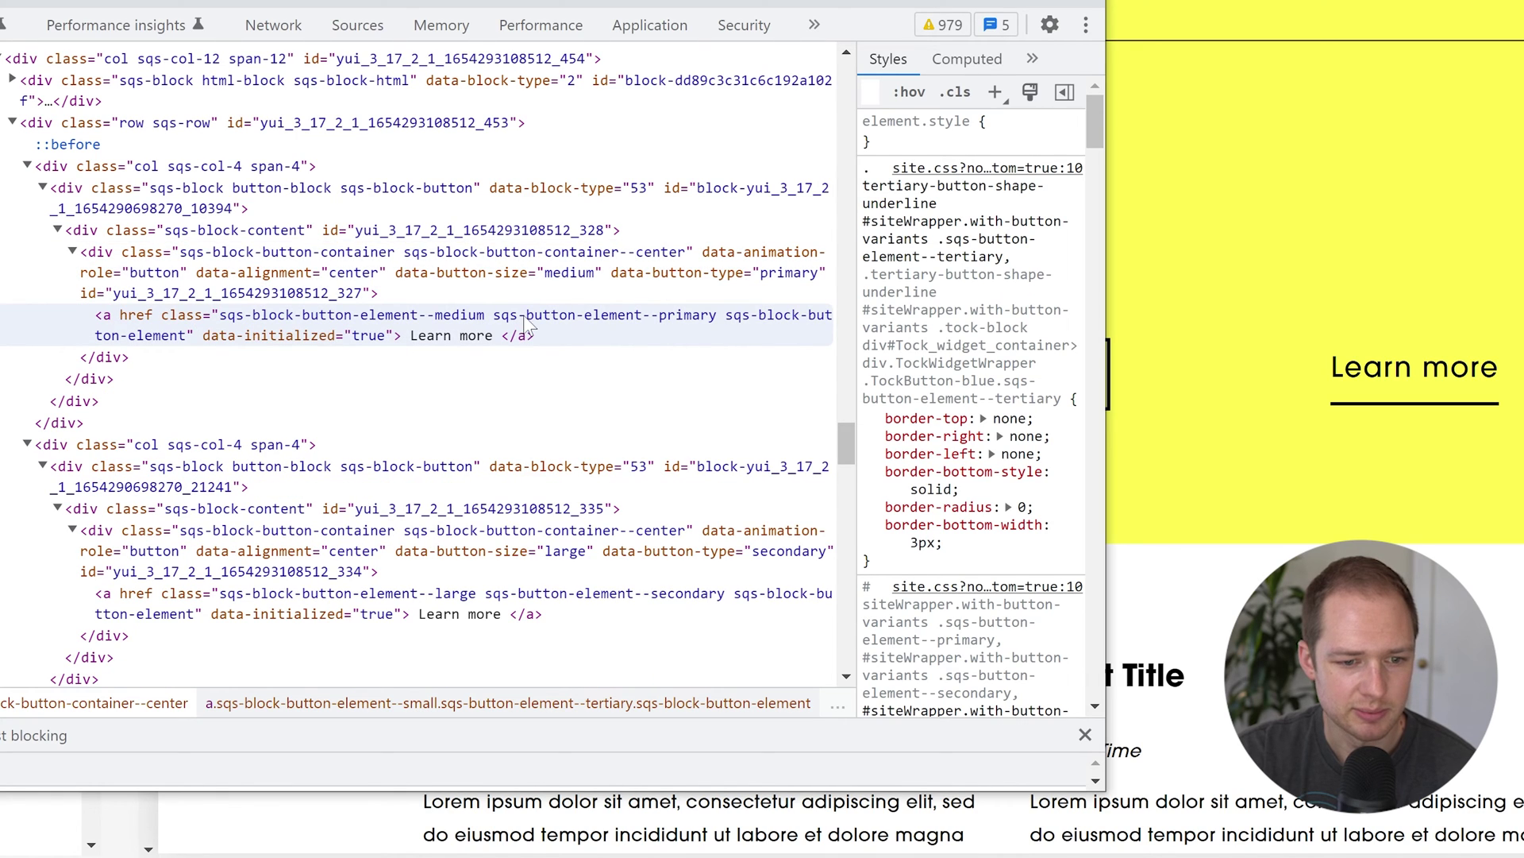
# Select the tertiary Learn more link and highlight its sqs-button-element--tertiary class name
pyautogui.click(687, 317)
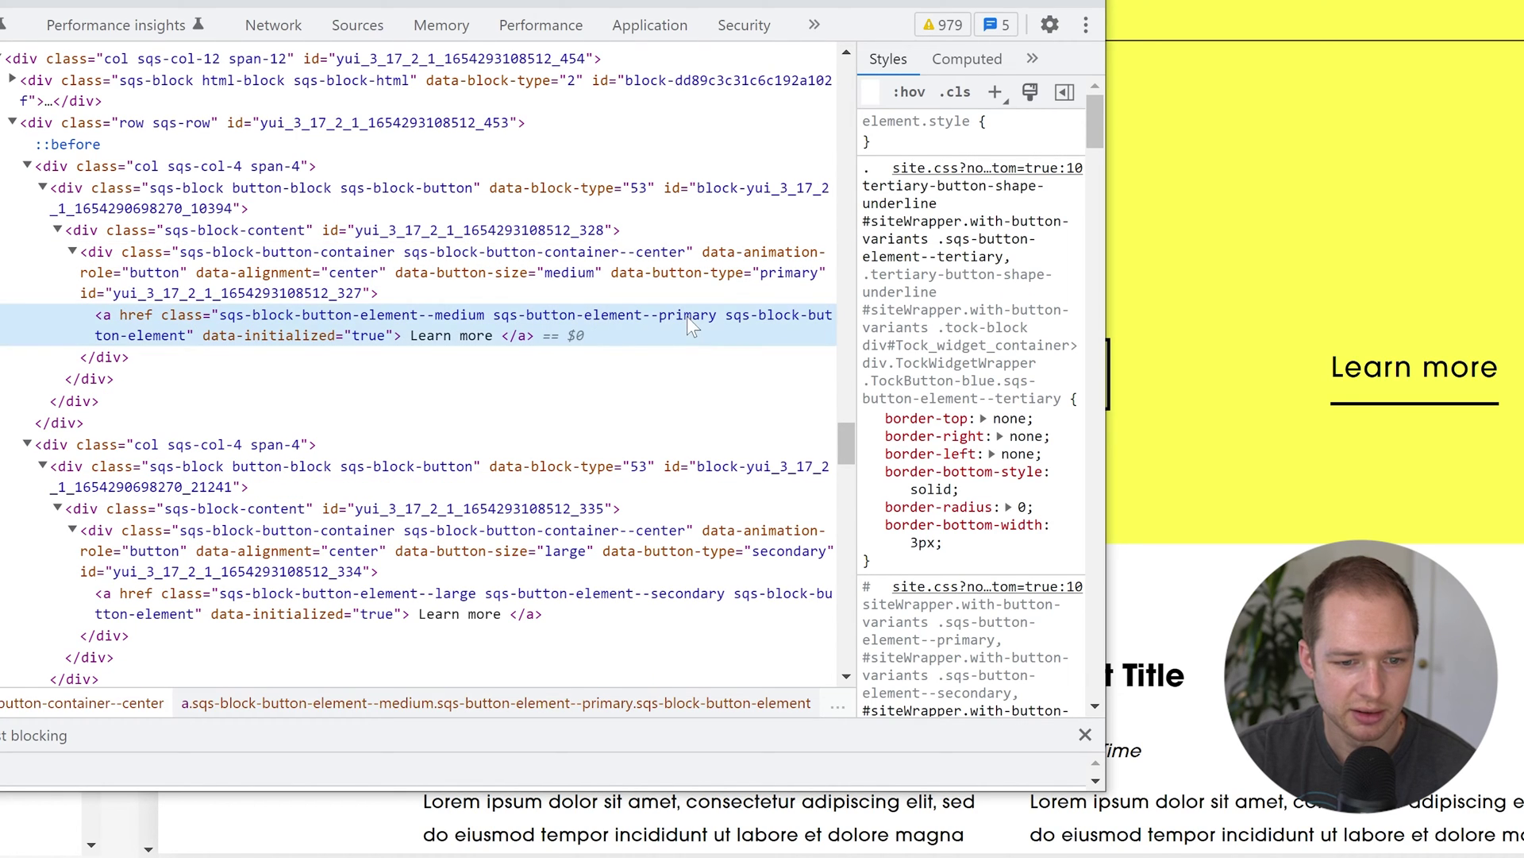
pyautogui.scroll(-3, 675, 405)
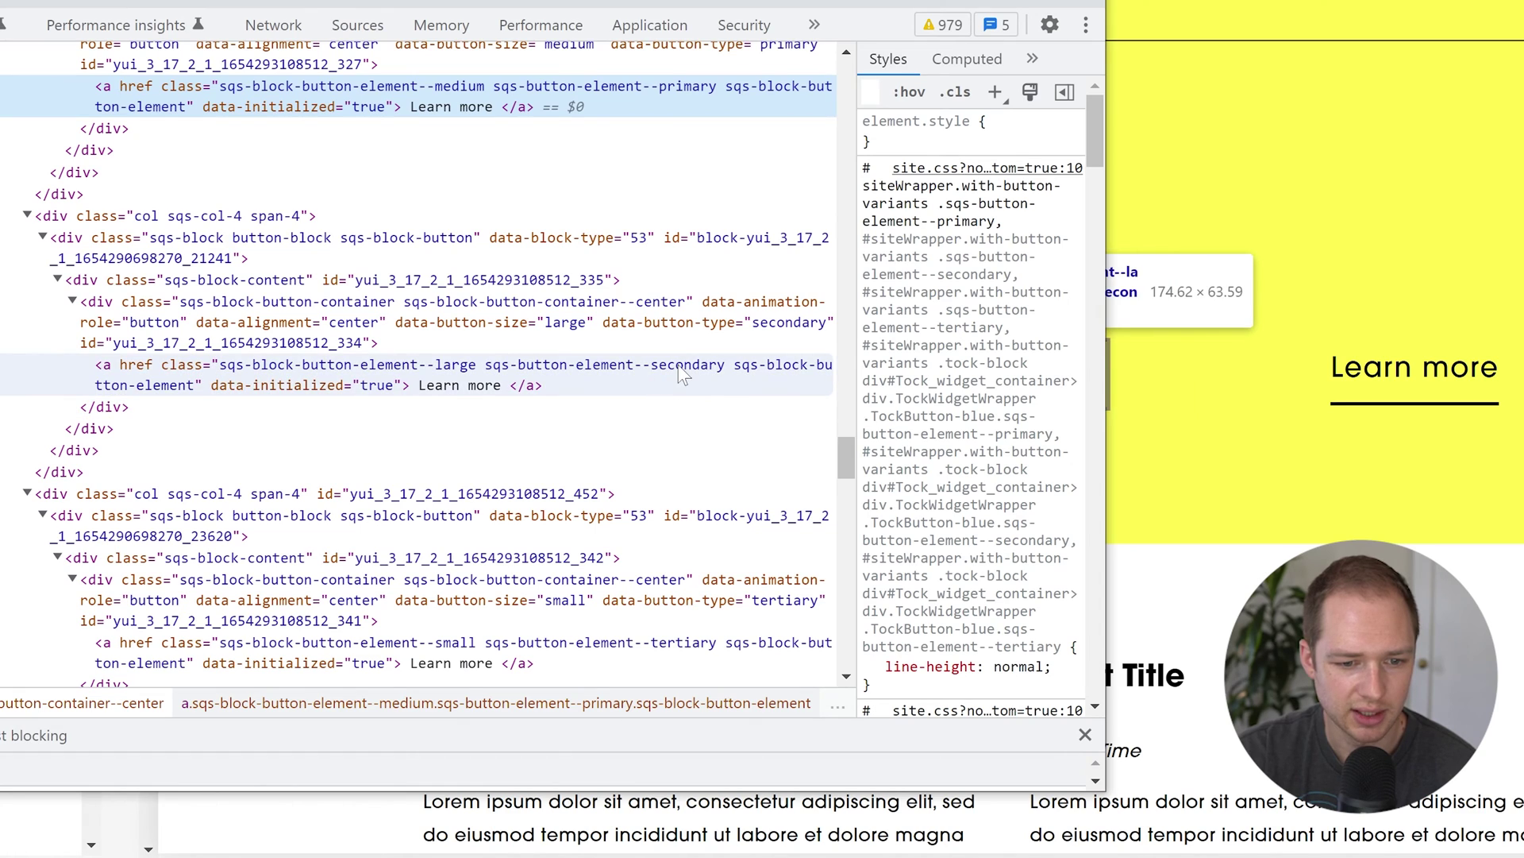
pyautogui.scroll(-3, 667, 401)
pyautogui.click(693, 421)
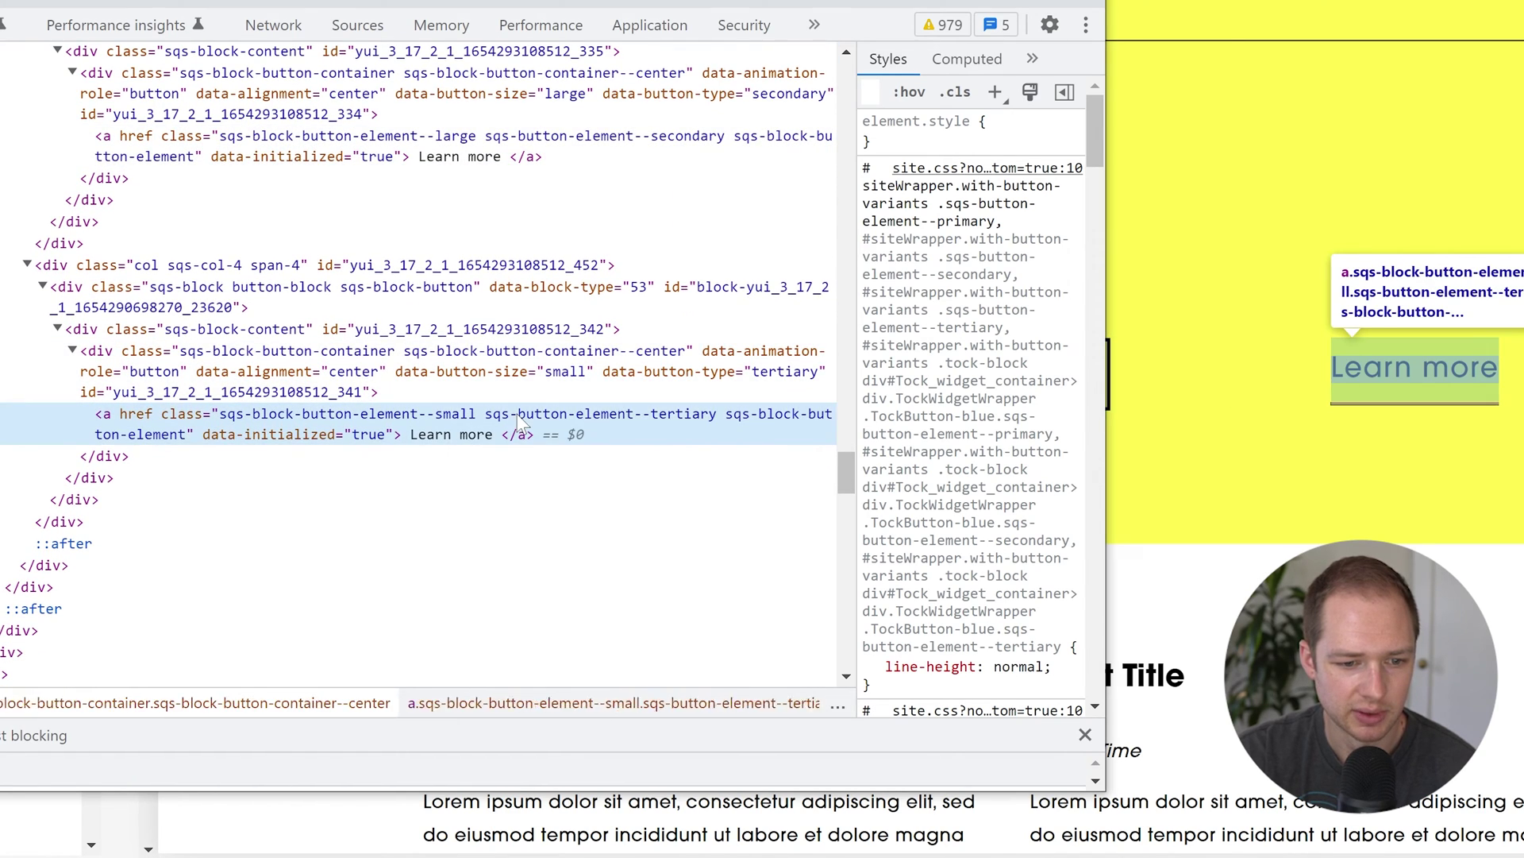
pyautogui.doubleClick(501, 413)
pyautogui.moveTo(485, 414); pyautogui.dragTo(716, 410)
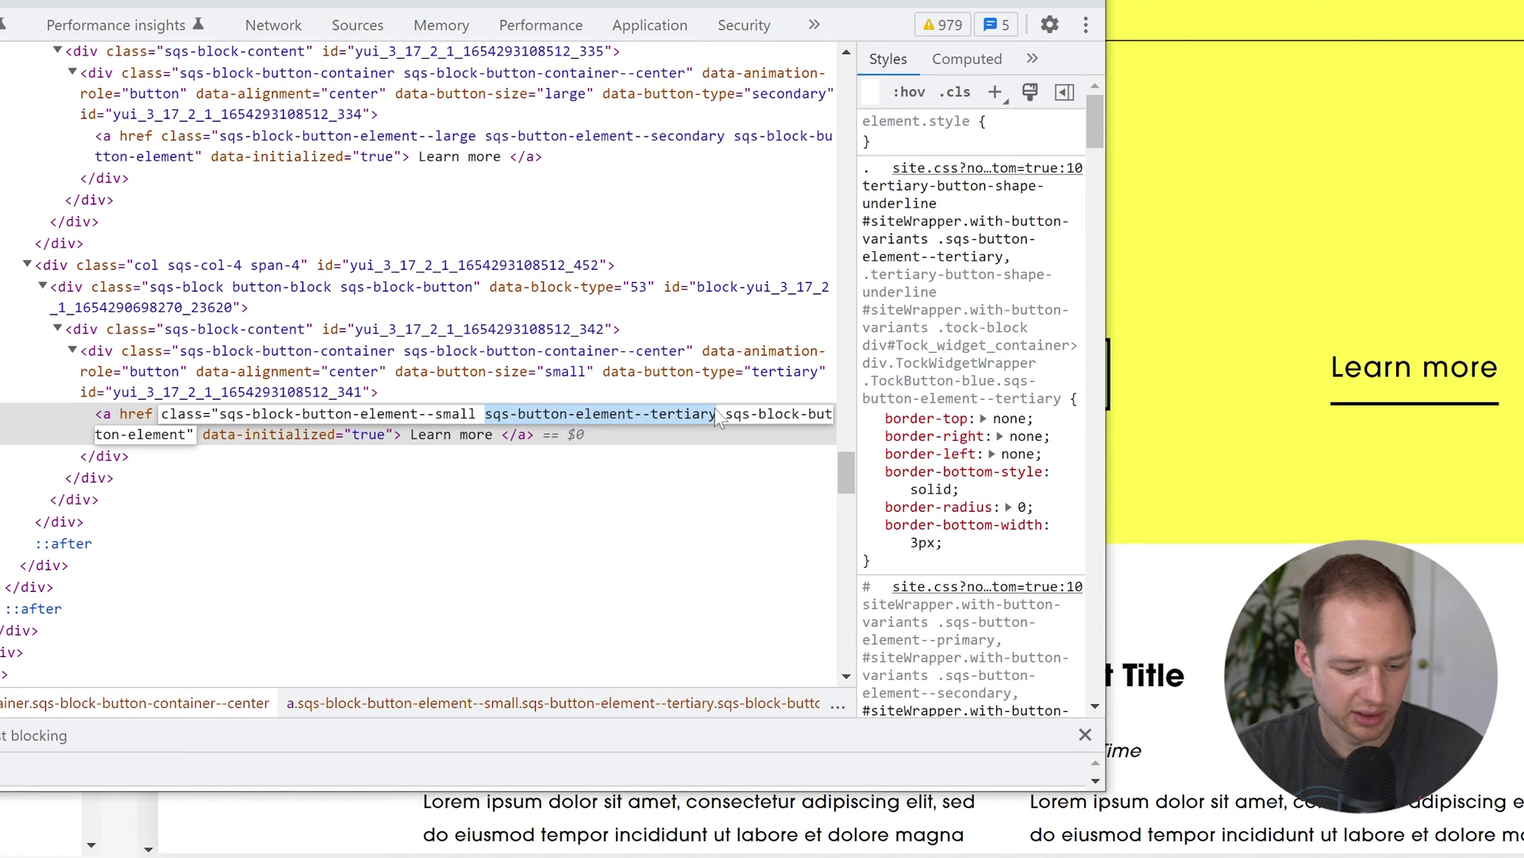
# Paste .sqs-button-element--tertiary into Custom CSS and write a :hover rule with background: transparent
pyautogui.hotkey('ctrl', 'c')
pyautogui.hotkey('alt', 'Tab')
pyautogui.write('.')
pyautogui.hotkey('ctrl', 'v')
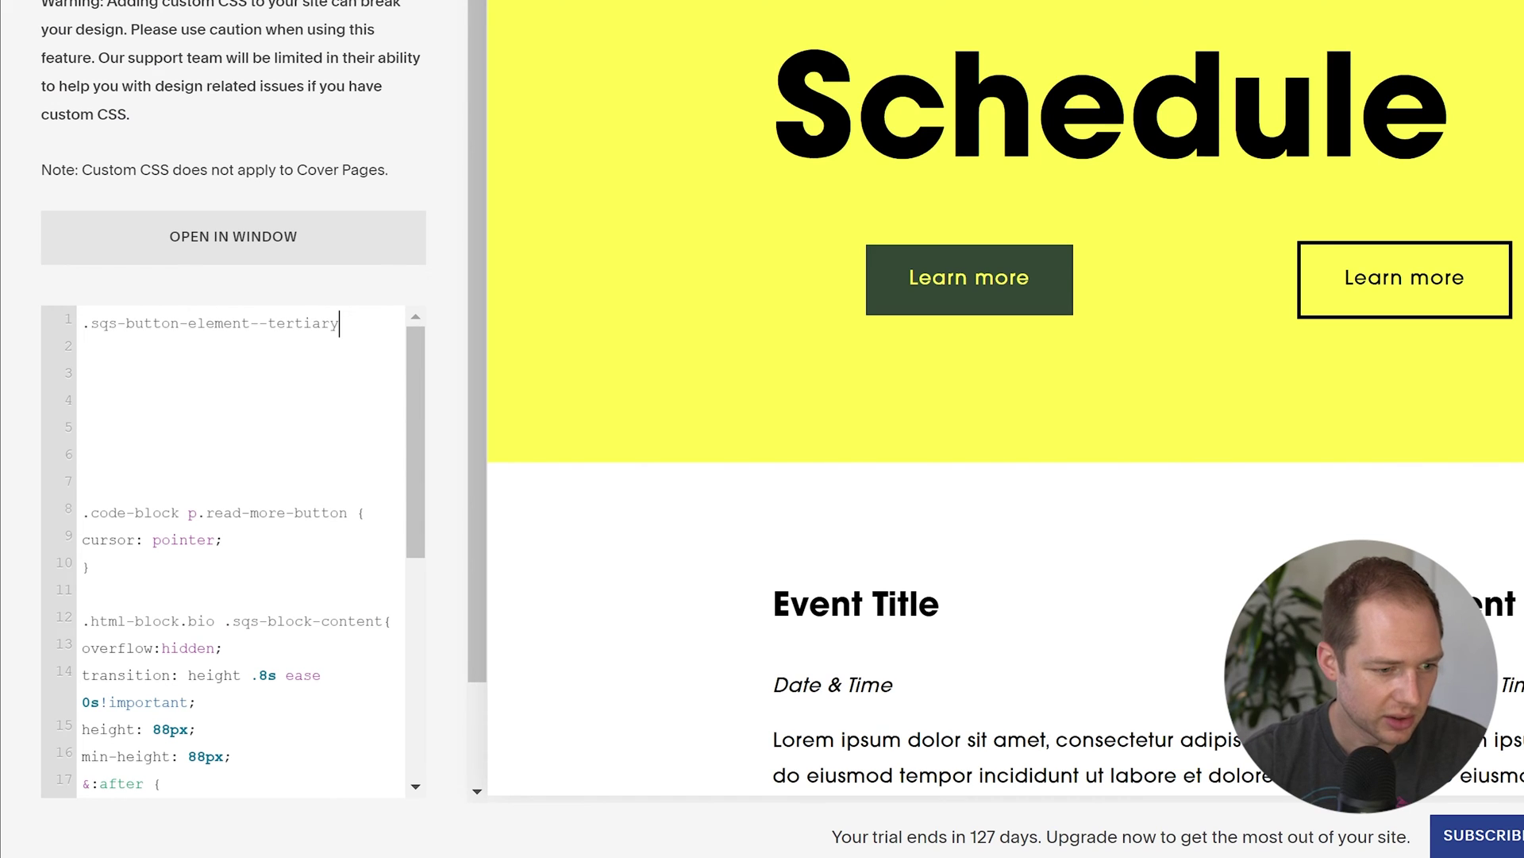
pyautogui.write('{')
pyautogui.press('Return')
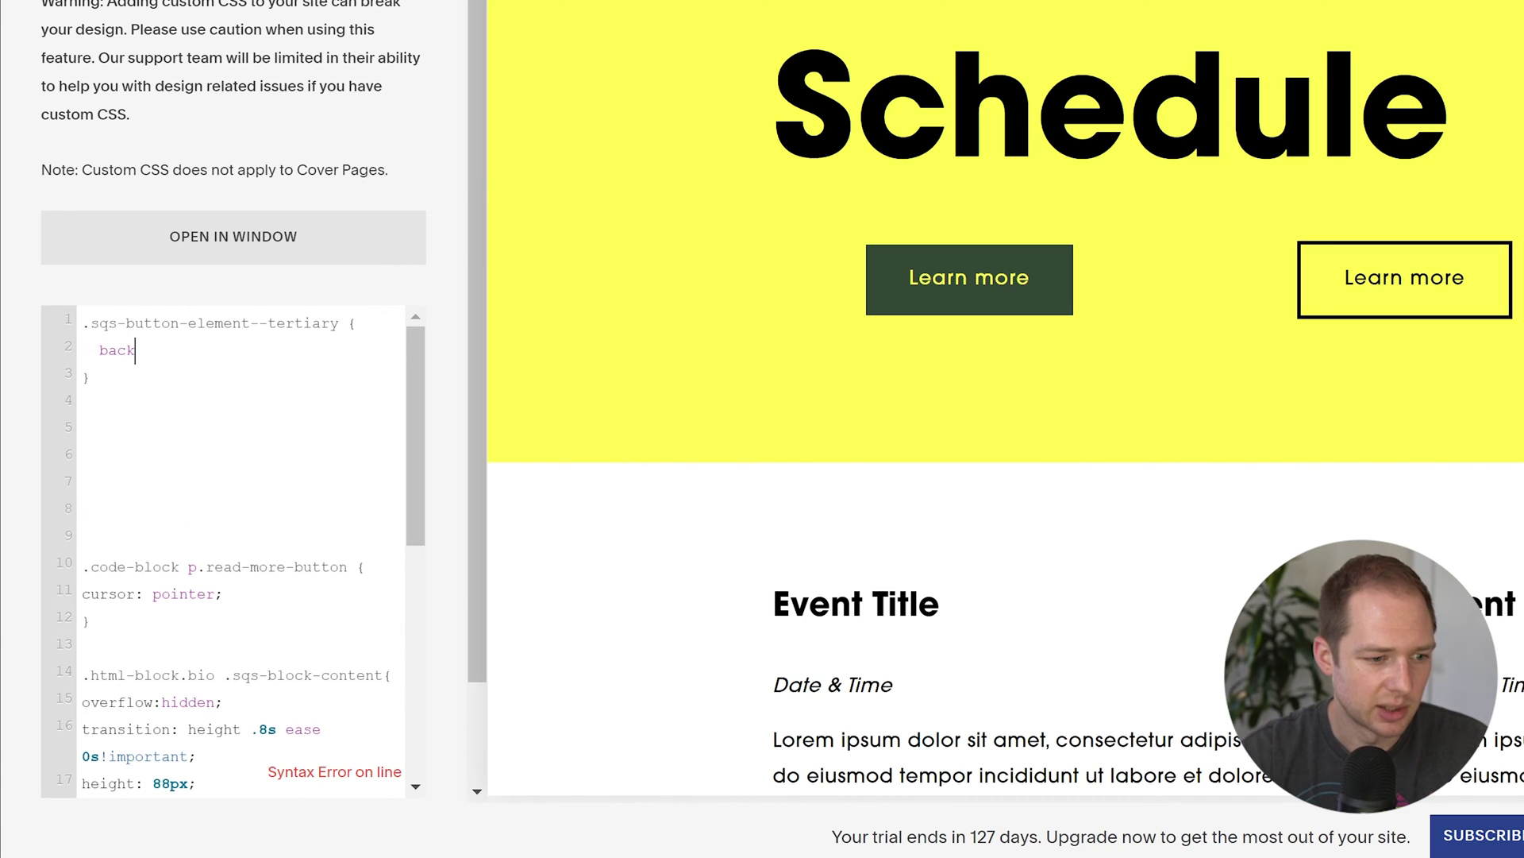
pyautogui.press('BackSpace')
pyautogui.press('BackSpace')
pyautogui.press('BackSpace')
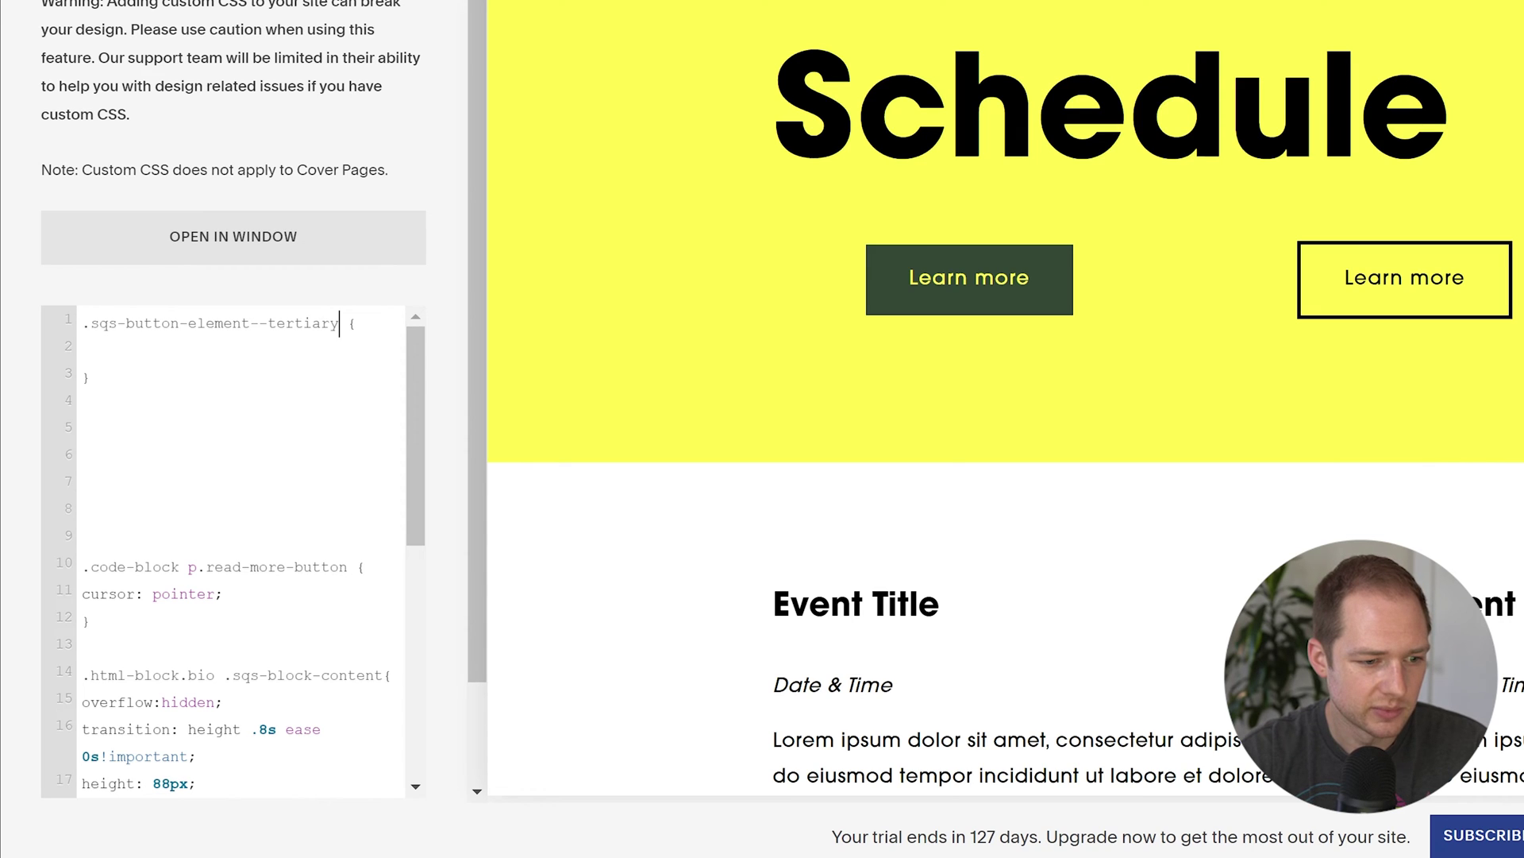
pyautogui.write('hover {   ba')
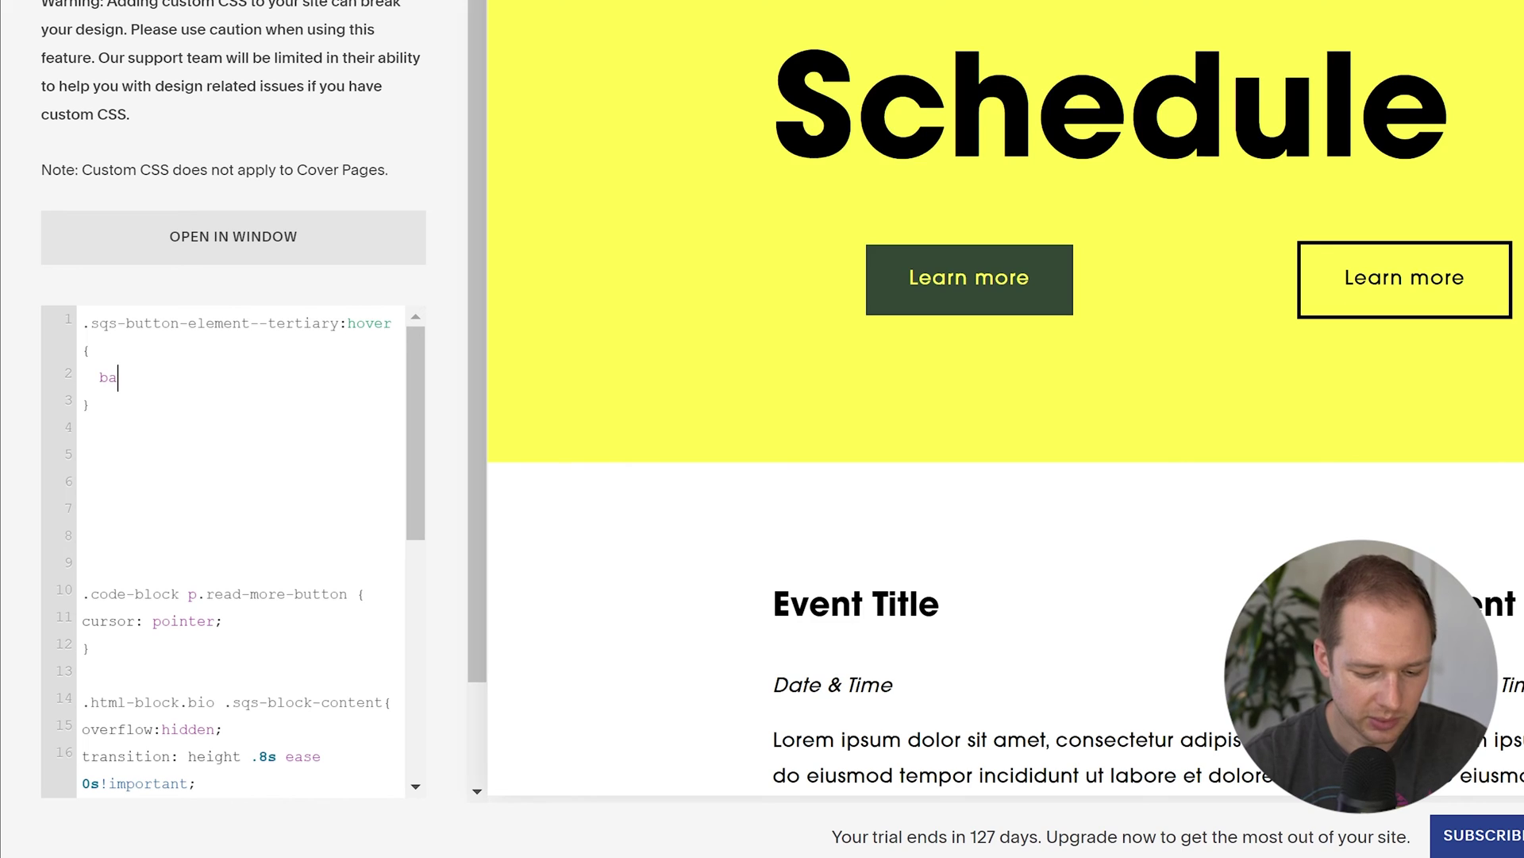
pyautogui.write('ckground: transpa')
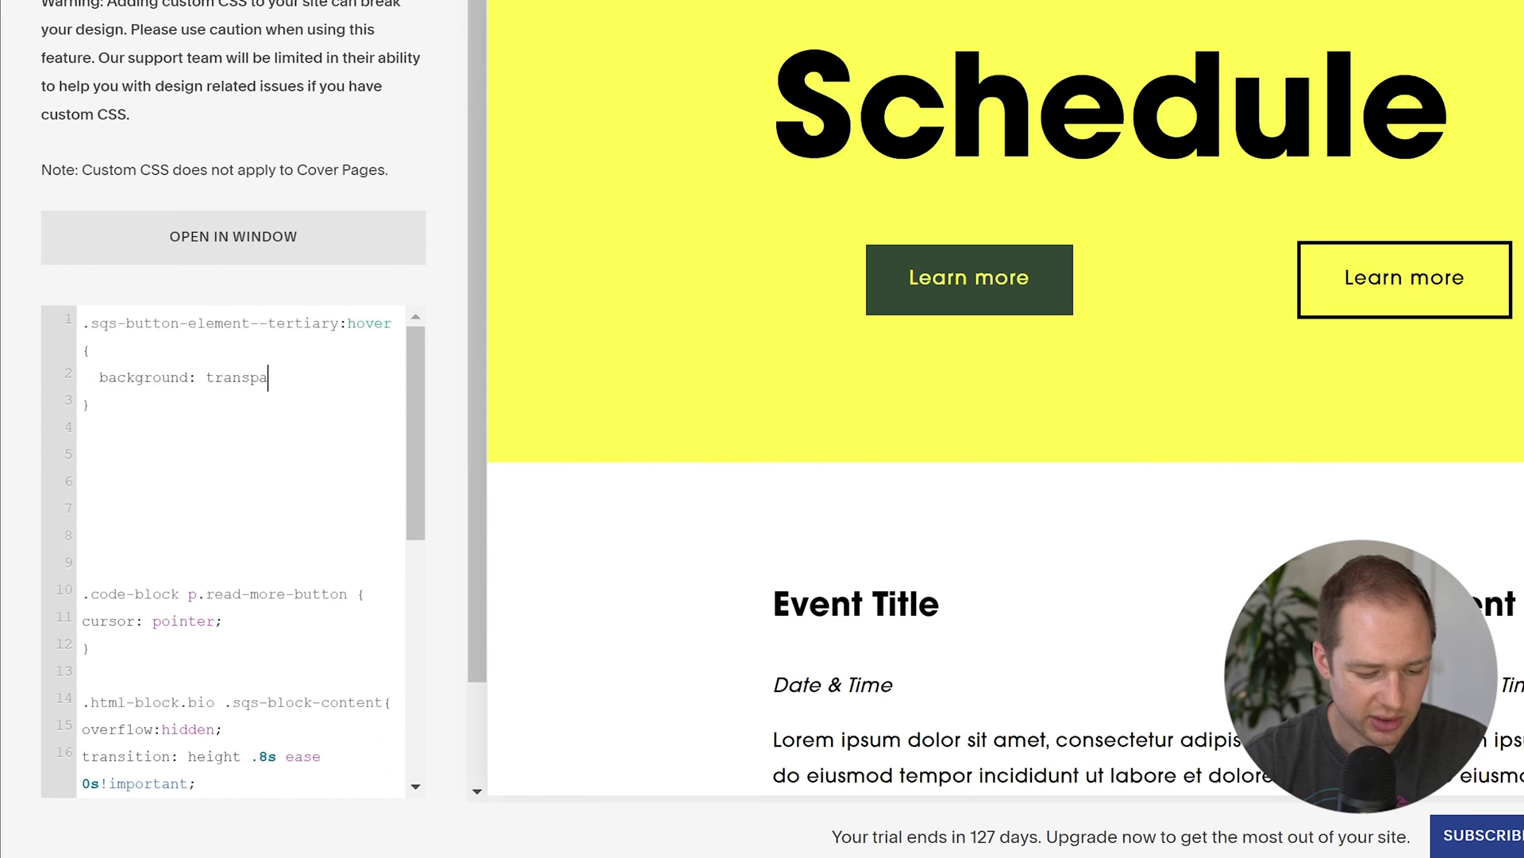
pyautogui.write('rent;')
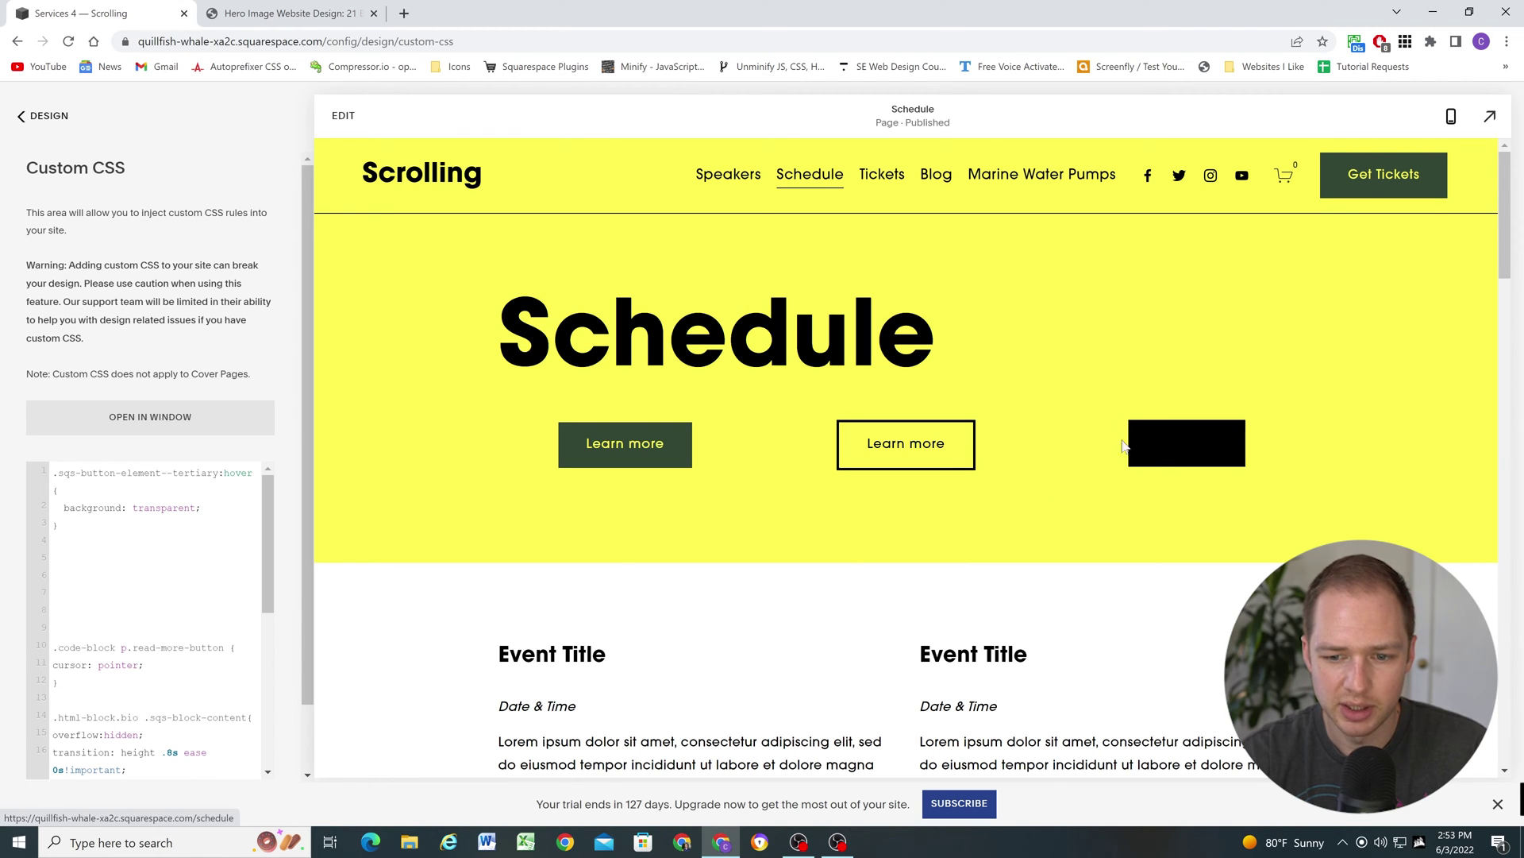
# Inspect the tertiary button again and copy the siteWrapper element's id
pyautogui.rightClick(1156, 447)
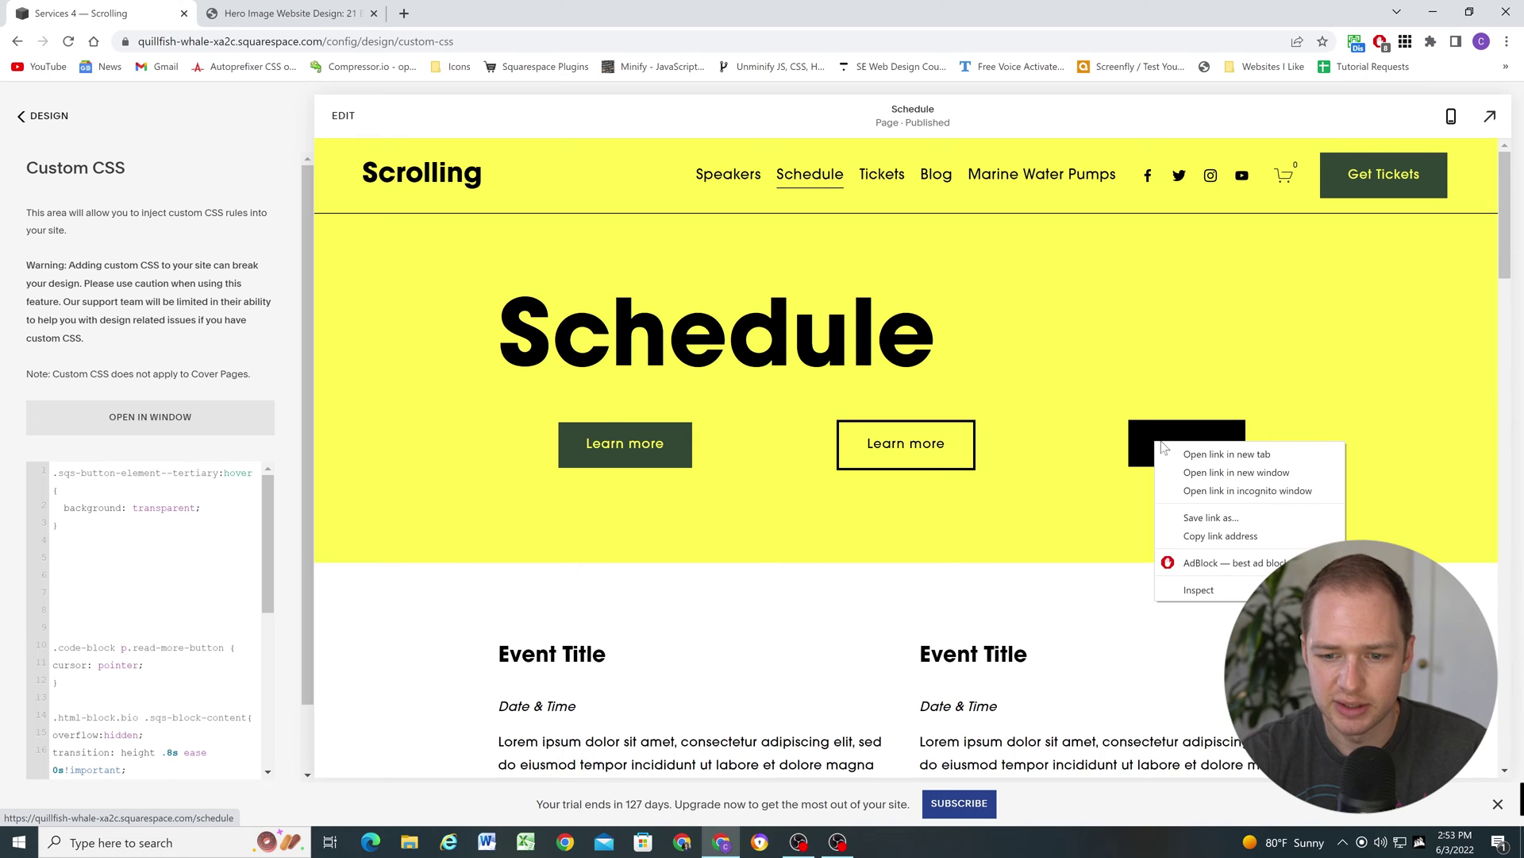
pyautogui.click(1195, 590)
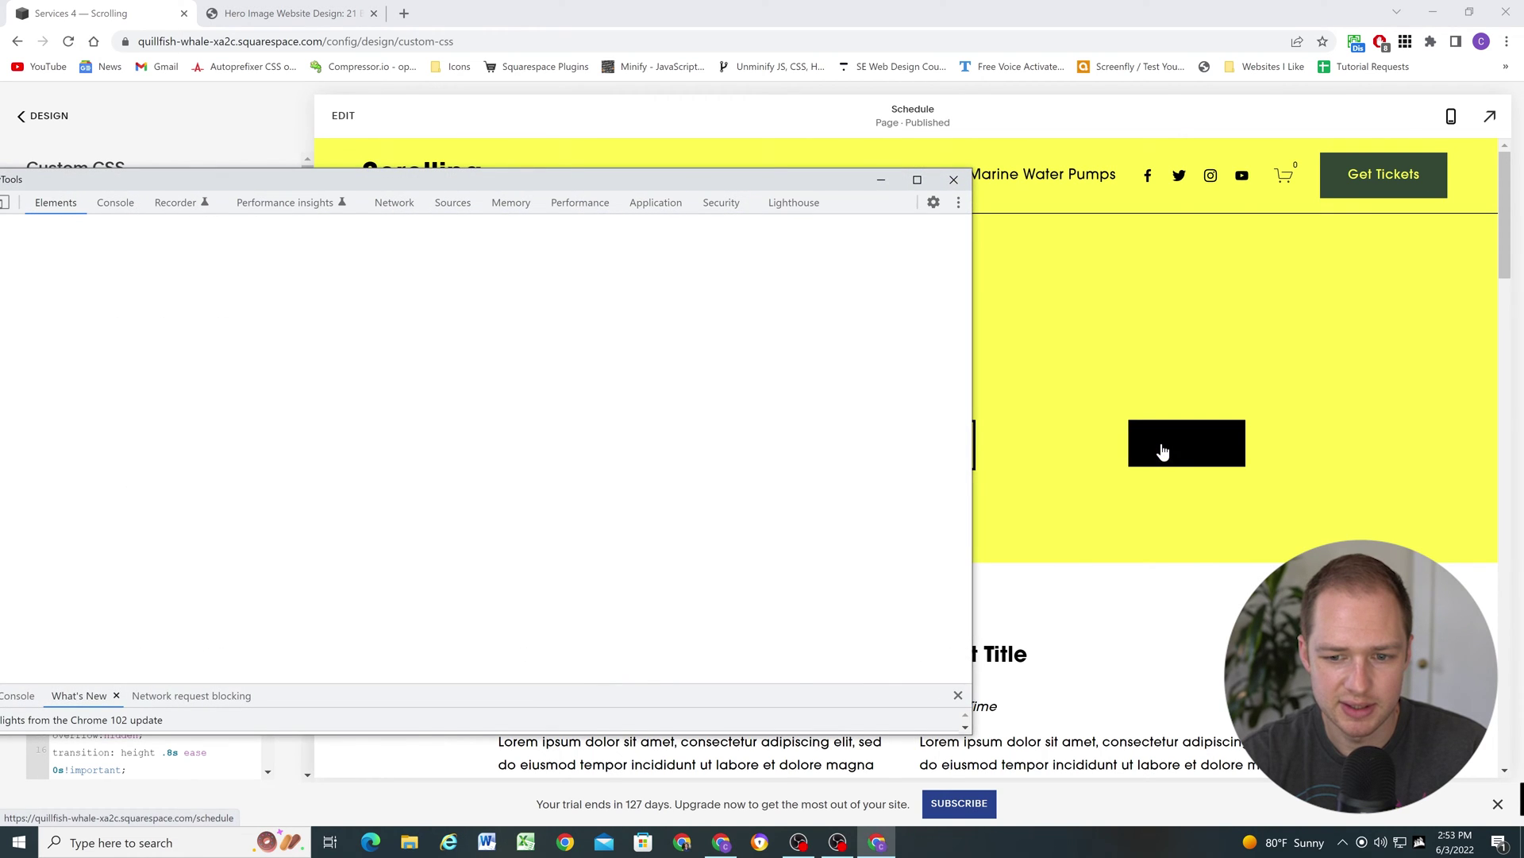
pyautogui.moveTo(644, 194); pyautogui.dragTo(713, 206)
pyautogui.scroll(-15, 498, 387)
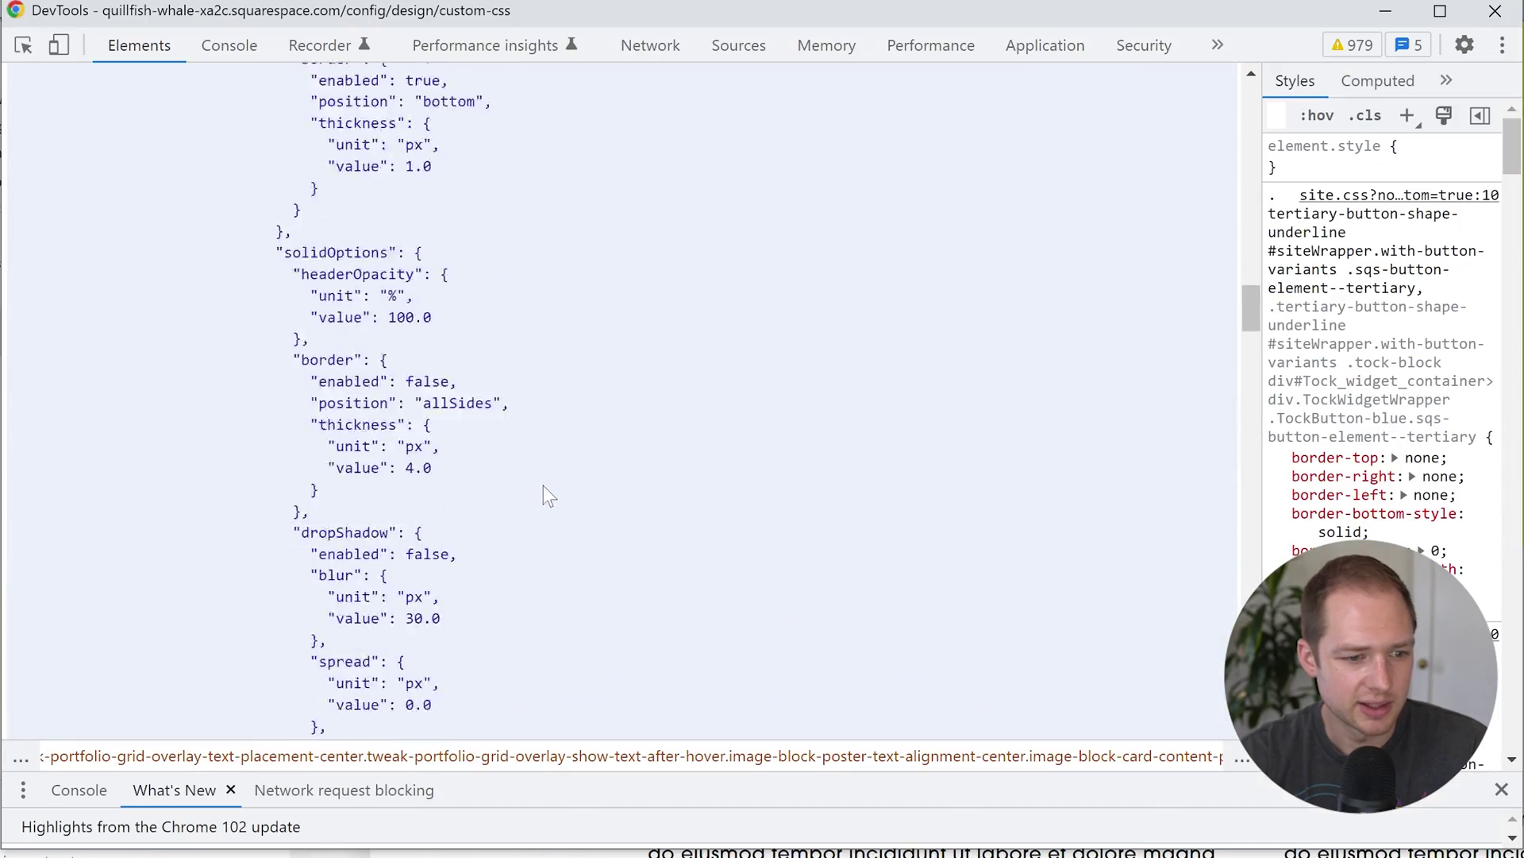
pyautogui.scroll(10, 543, 484)
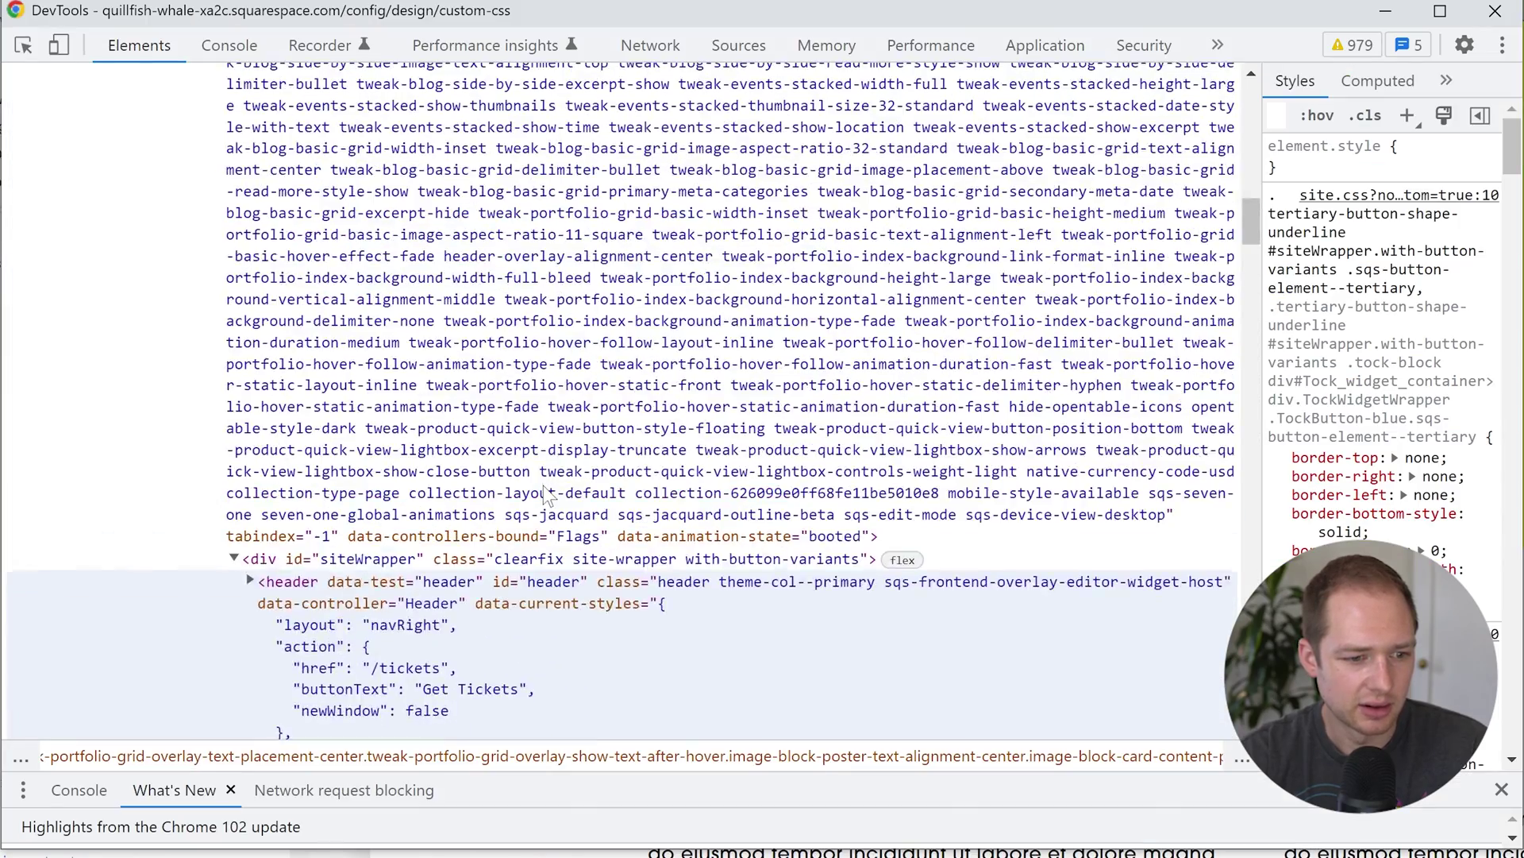
pyautogui.click(298, 445)
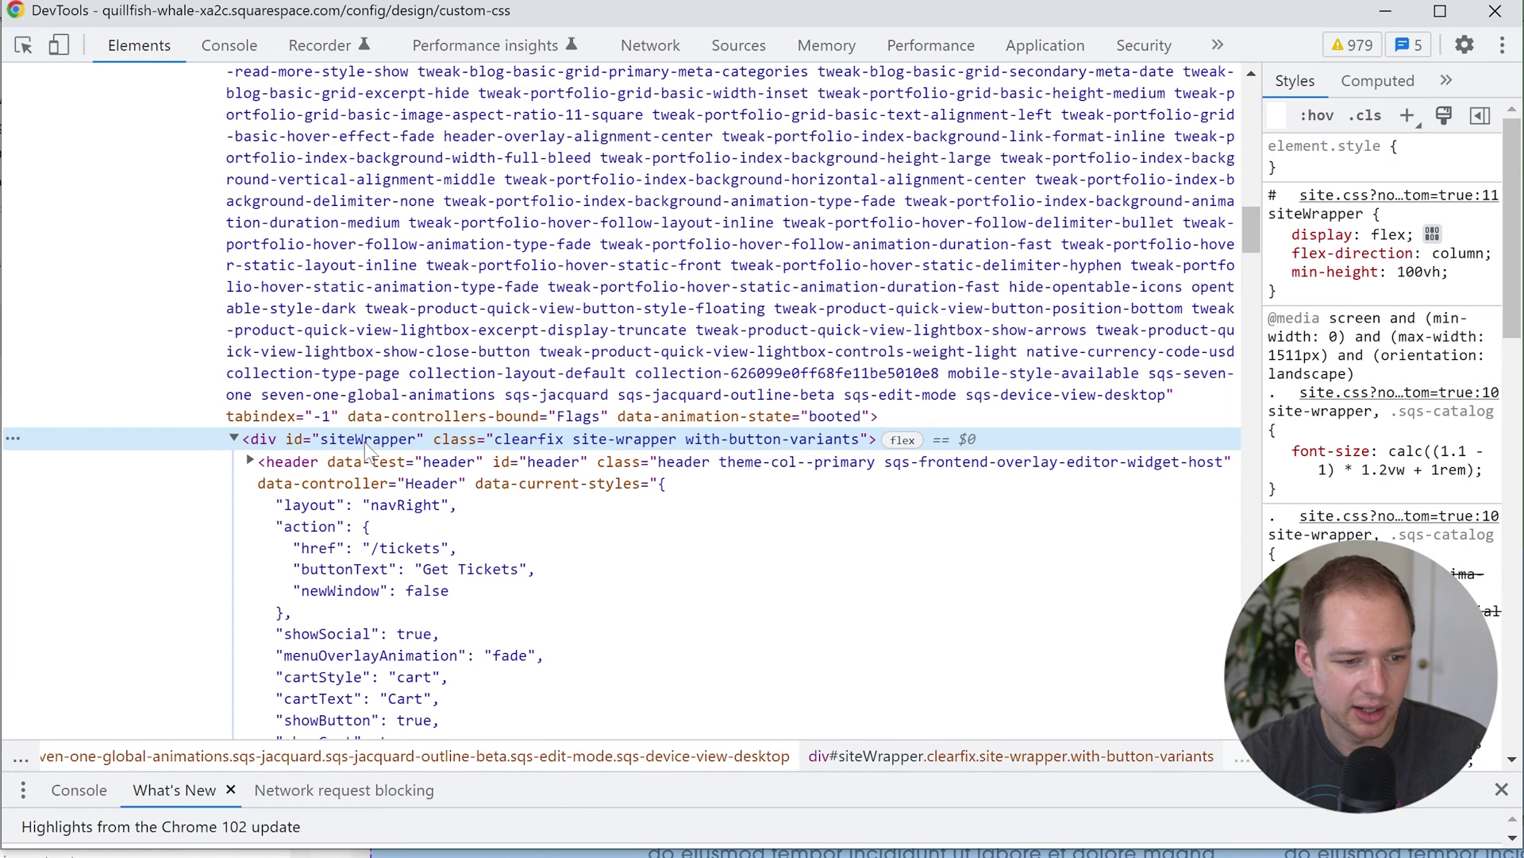
pyautogui.doubleClick(358, 439)
pyautogui.hotkey('ctrl', 'c')
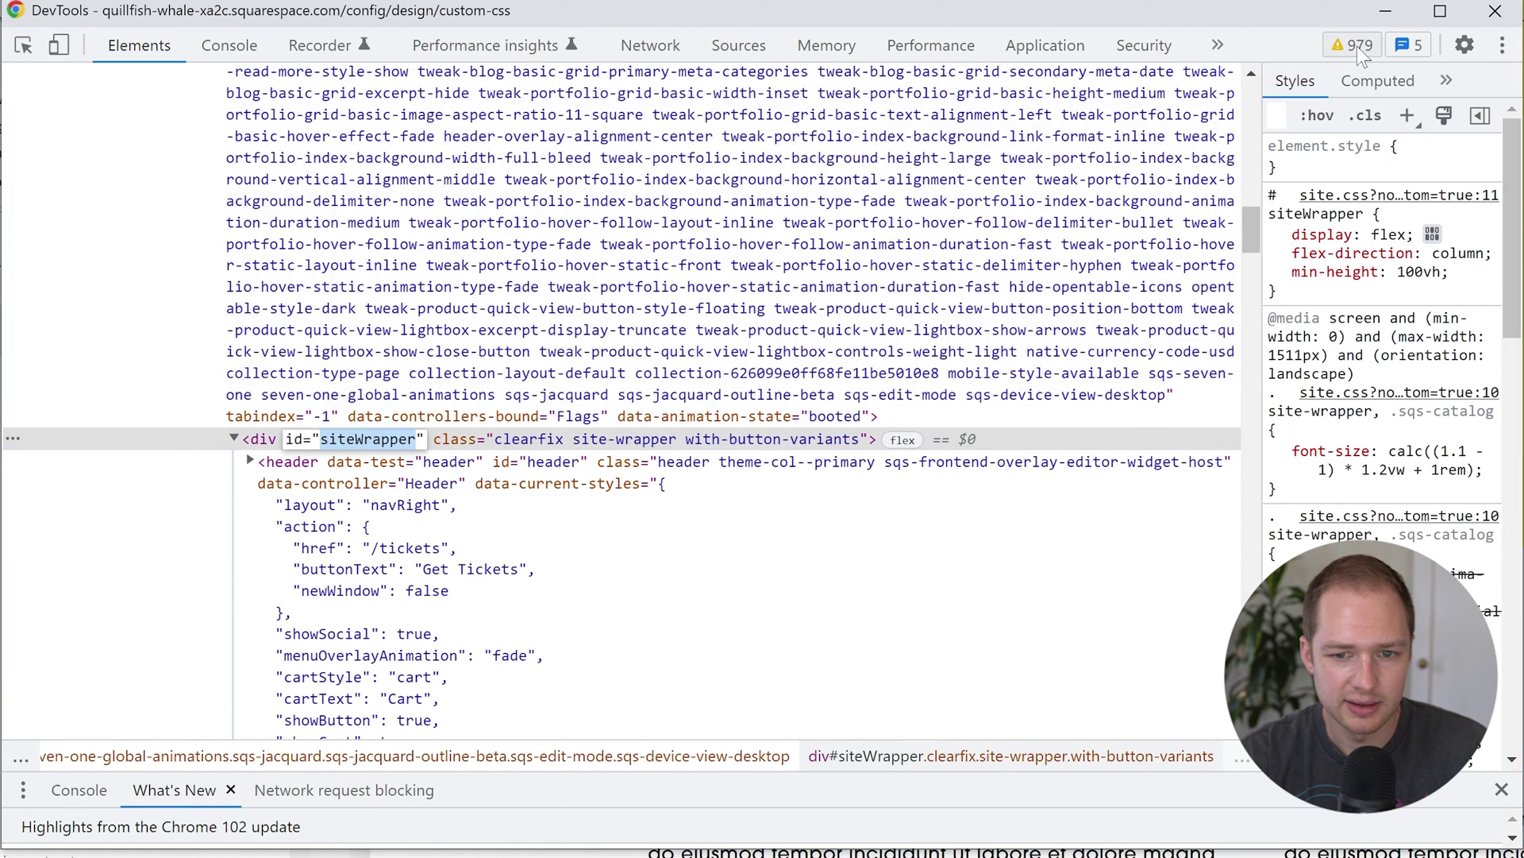
pyautogui.press('super+Down')
pyautogui.press('super+Down')
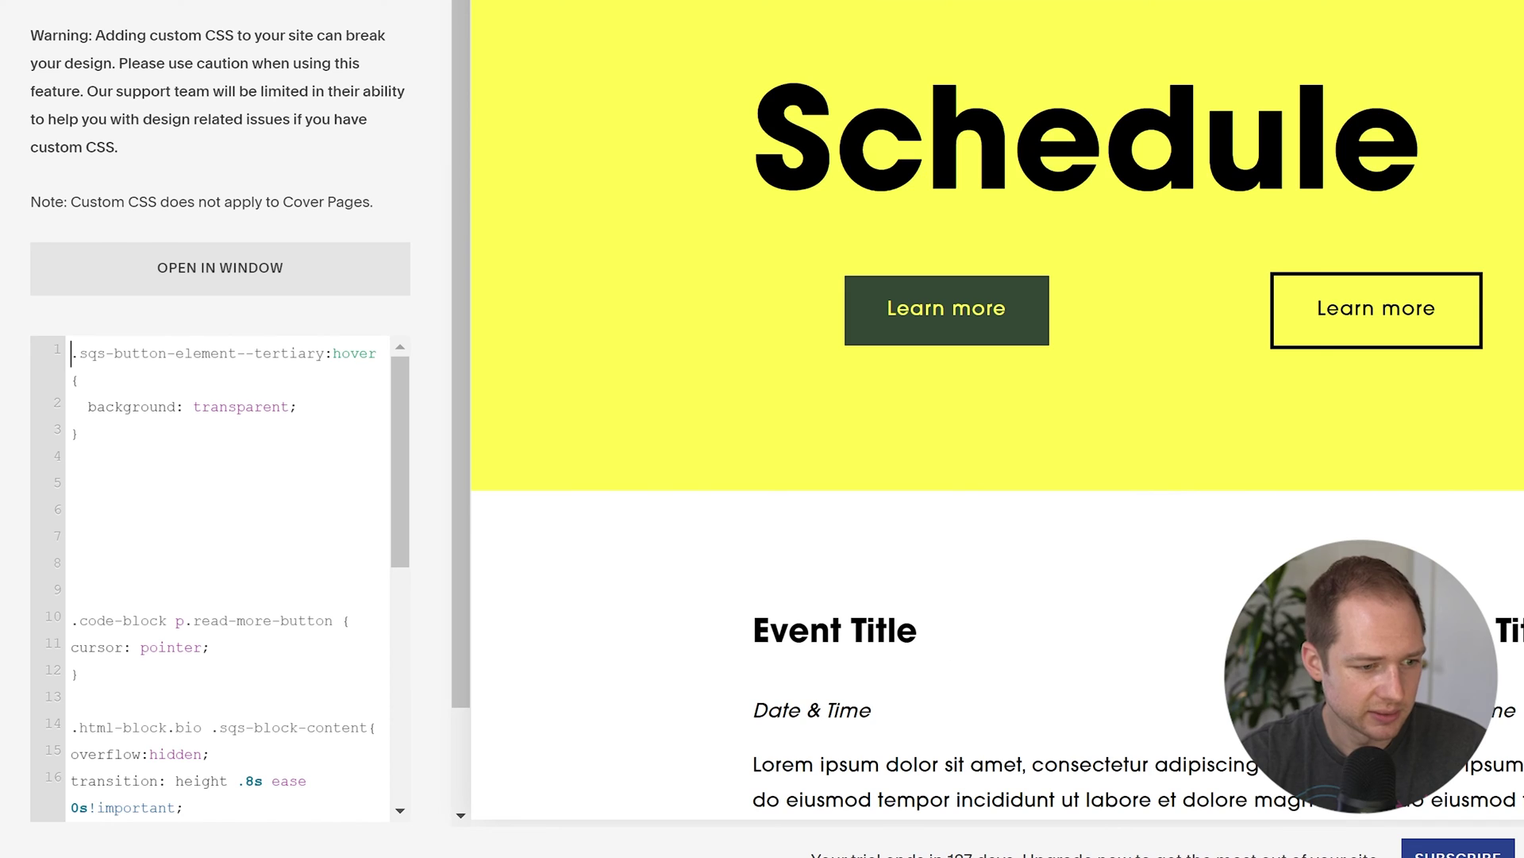
# Paste #siteWrapper before the tertiary hover selector and highlight the prefix and background declaration
pyautogui.write('#')
pyautogui.hotkey('ctrl', 'v')
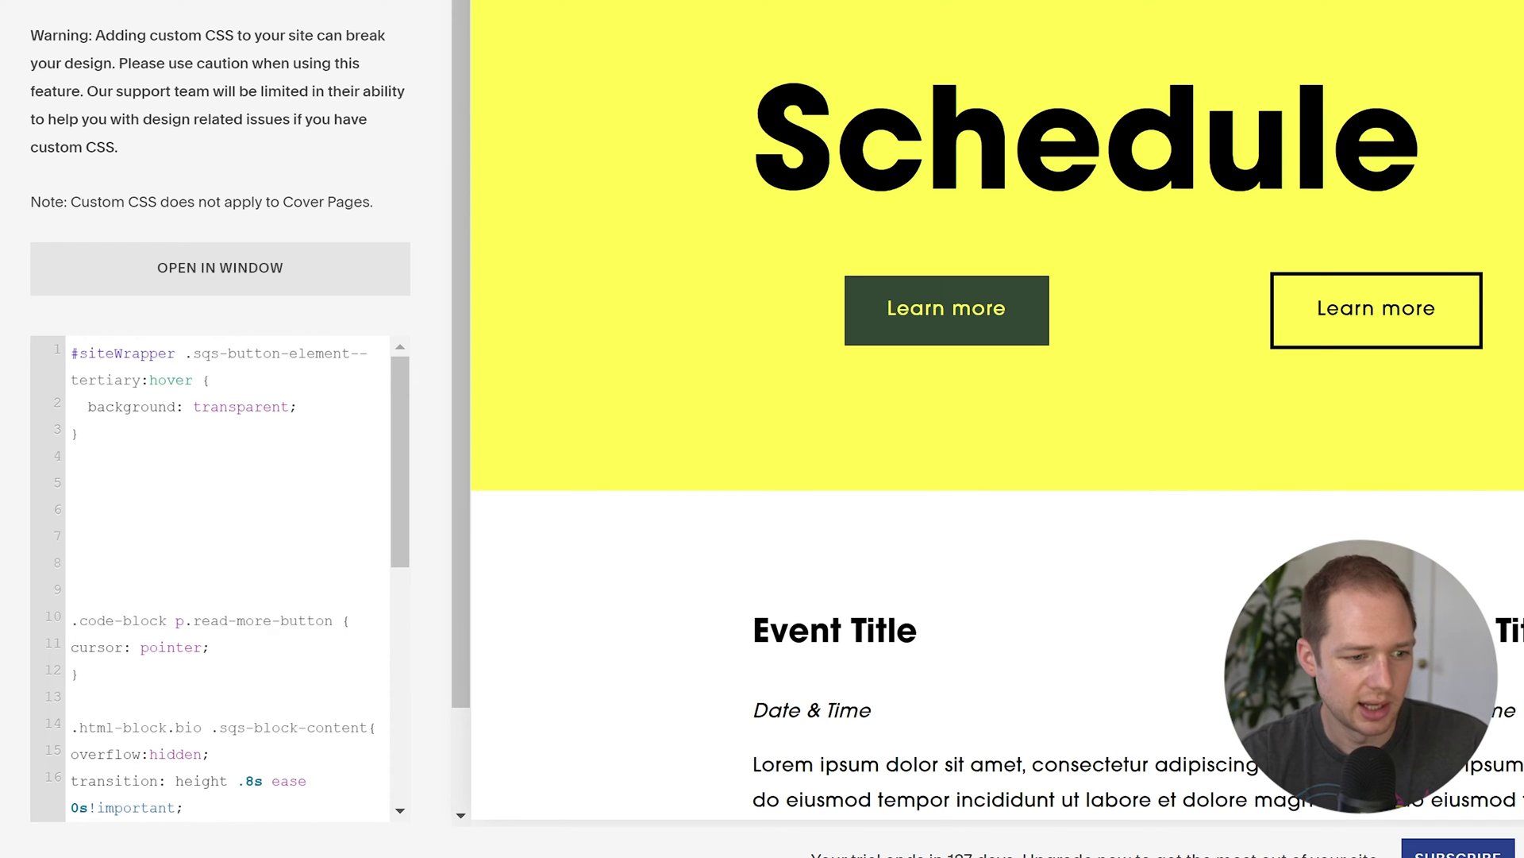
pyautogui.moveTo(176, 354); pyautogui.dragTo(49, 364)
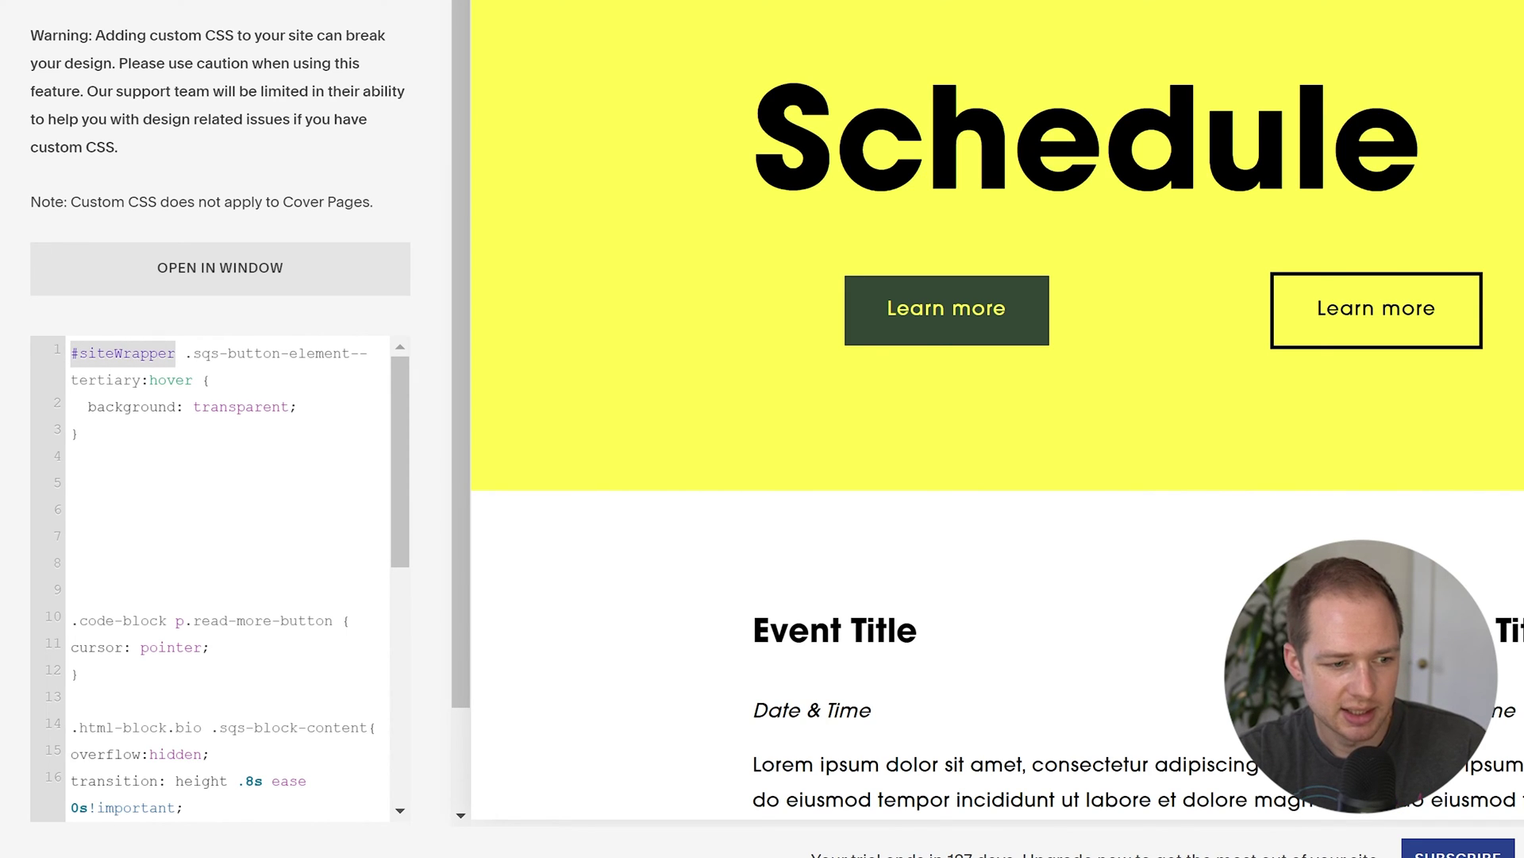
pyautogui.click(78, 434)
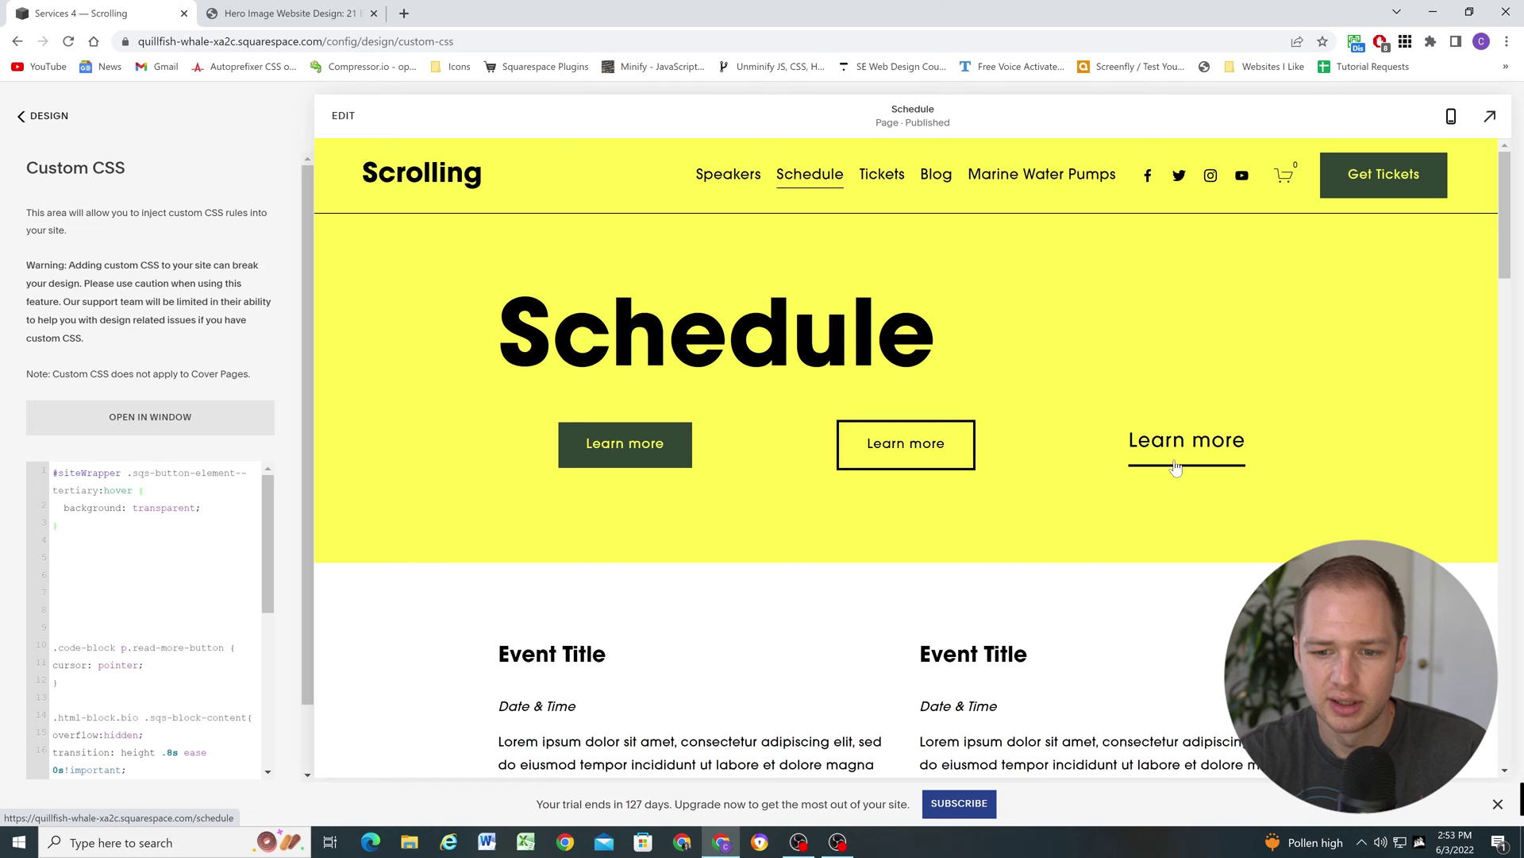
pyautogui.moveTo(122, 473); pyautogui.dragTo(48, 474)
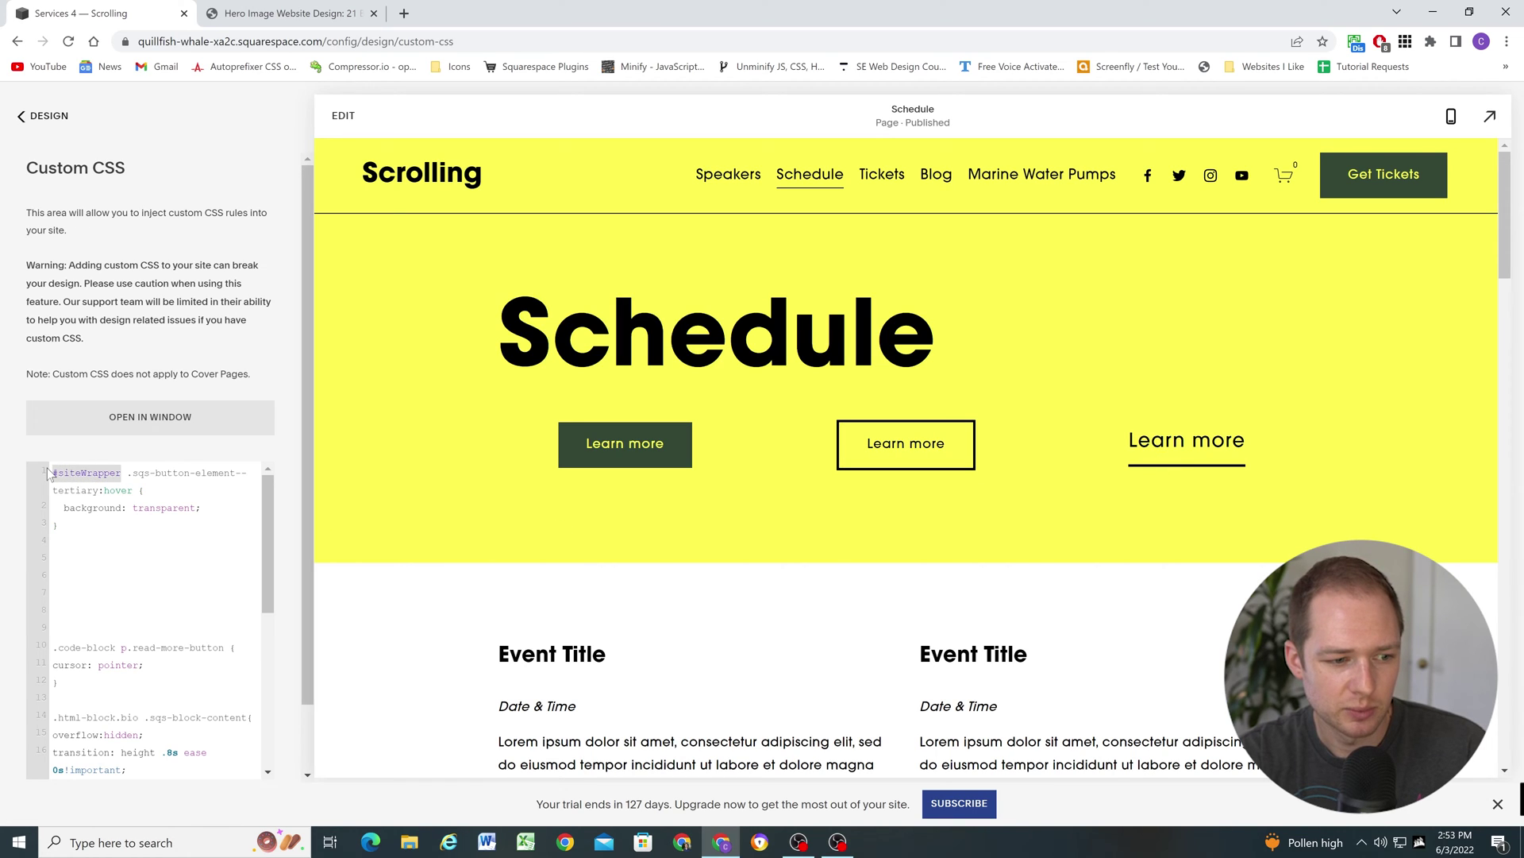
pyautogui.click(203, 508)
pyautogui.moveTo(203, 508); pyautogui.dragTo(64, 508)
pyautogui.click(159, 556)
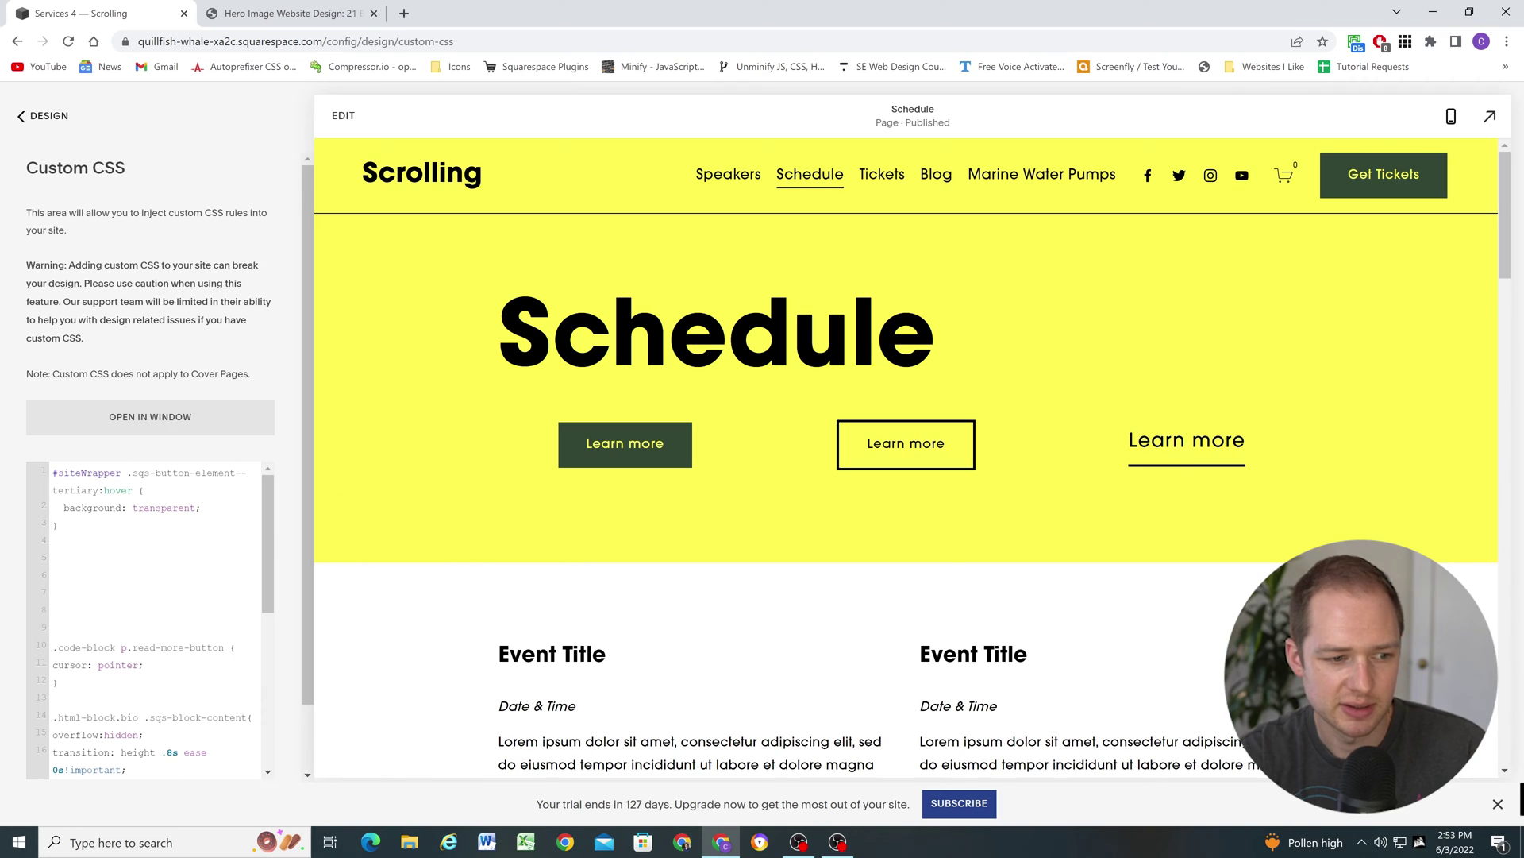
pyautogui.moveTo(121, 474); pyautogui.dragTo(65, 473)
pyautogui.click(57, 525)
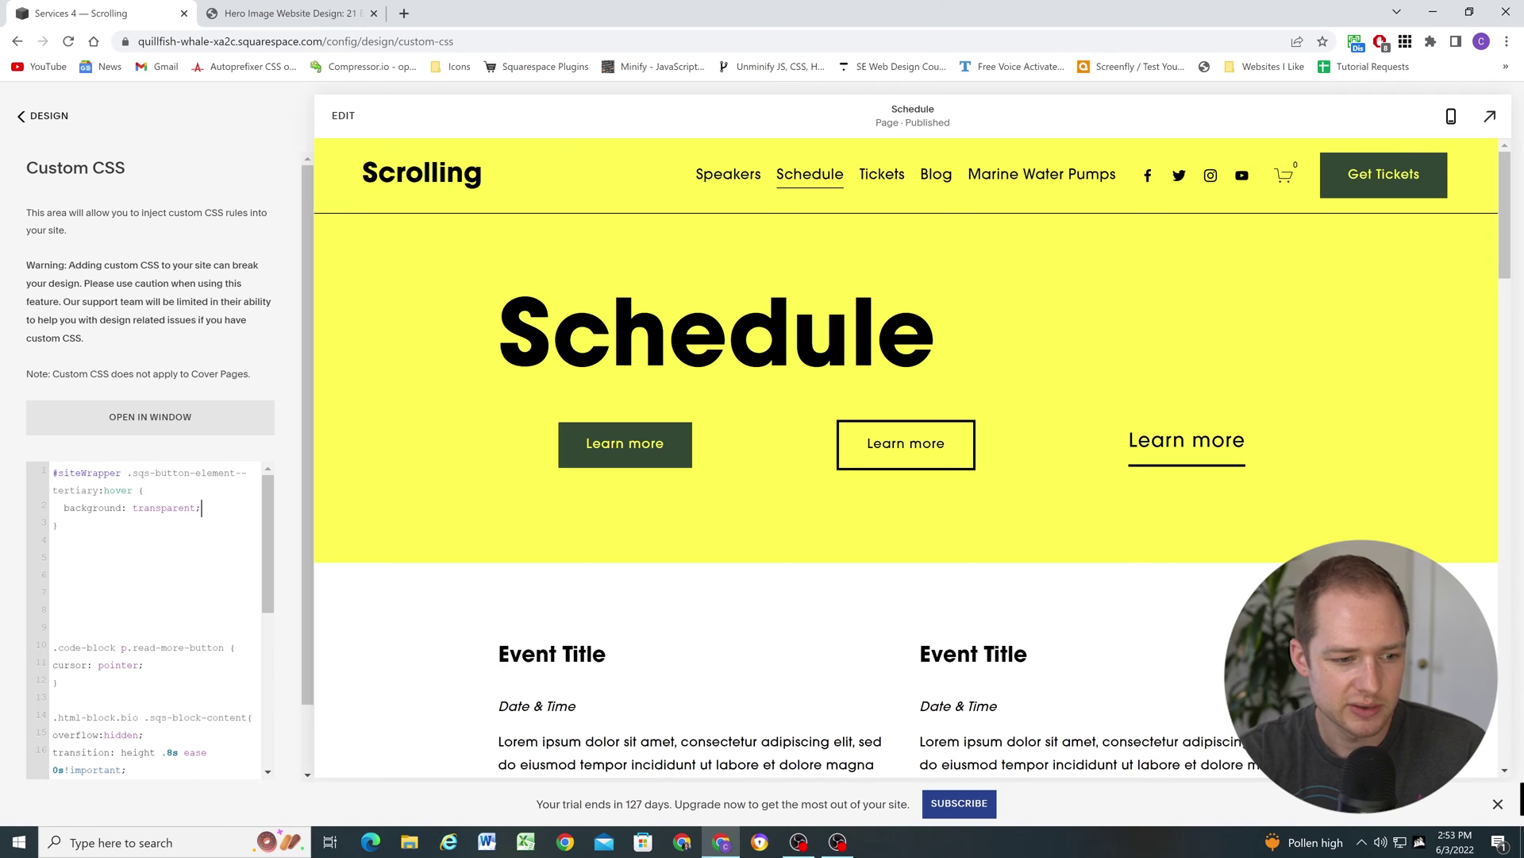
# Add opacity: .6; to the tertiary hover rule and save the custom CSS
pyautogui.press('Return')
pyautogui.write('opac')
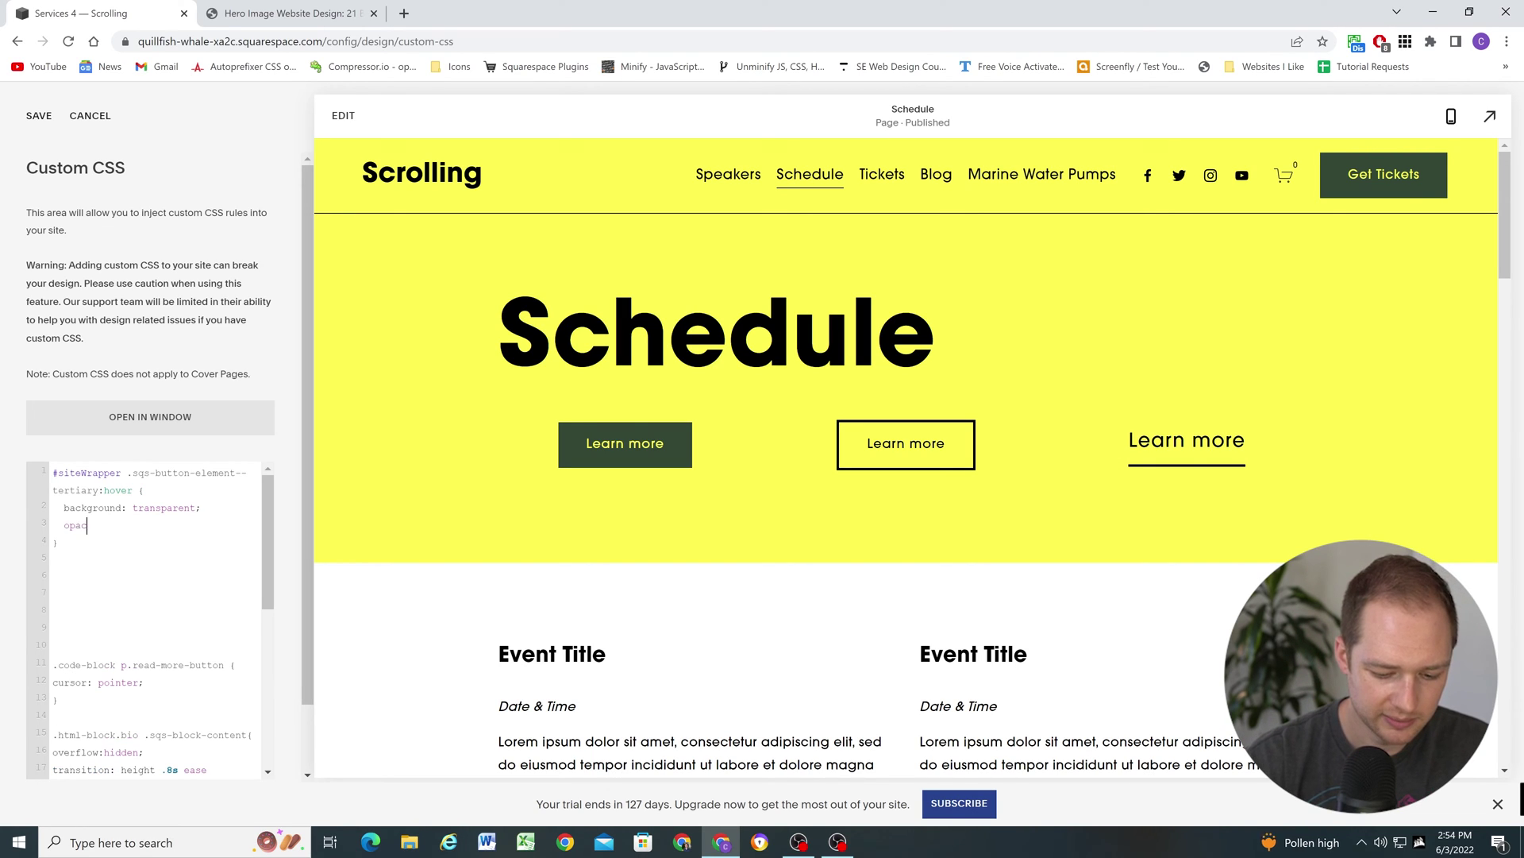
pyautogui.write('ity: .')
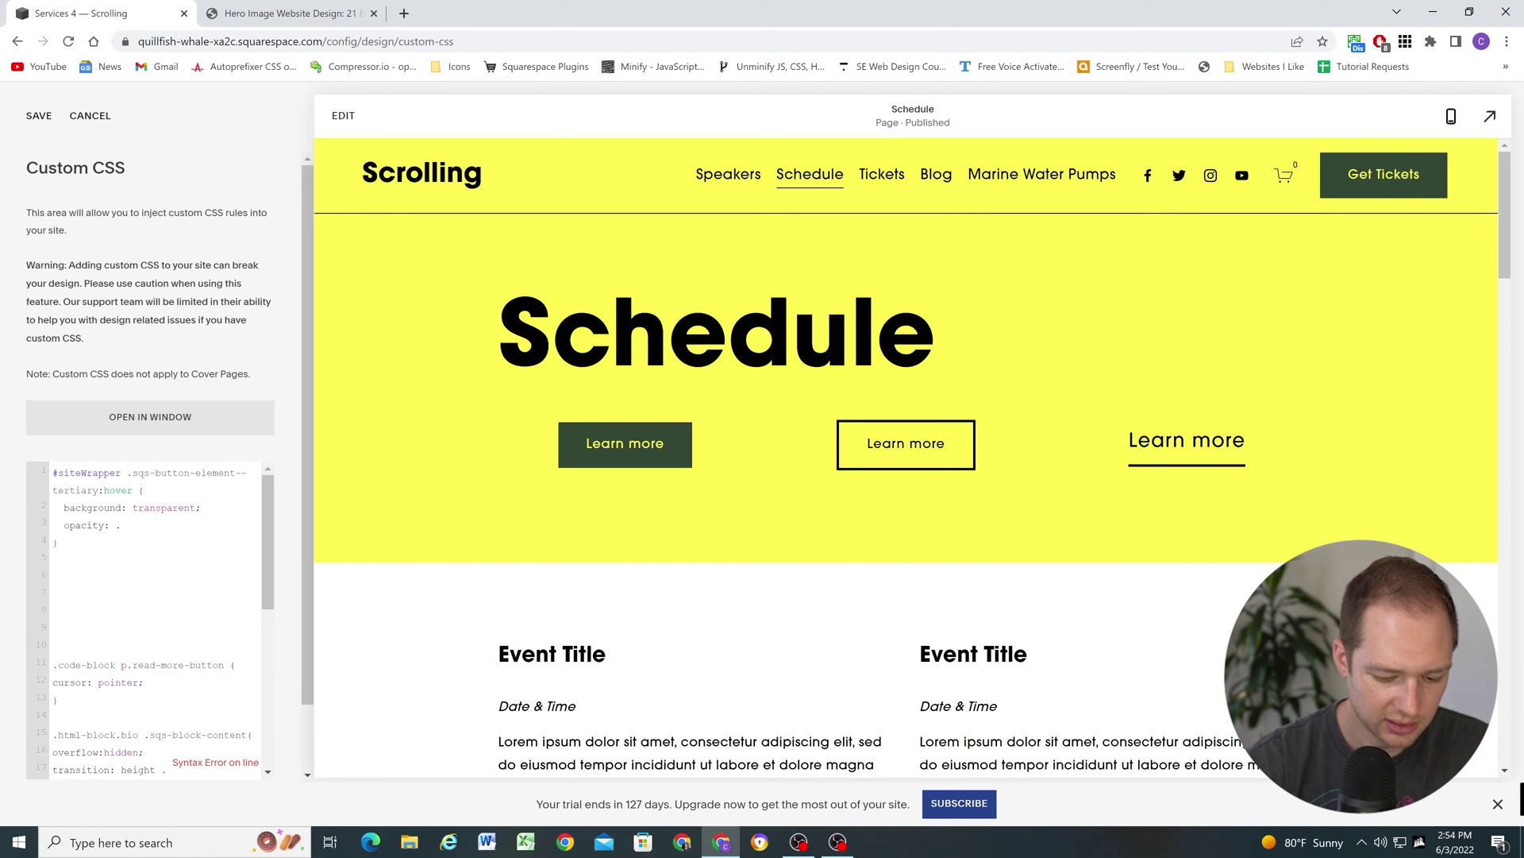
pyautogui.write('8')
pyautogui.write(';')
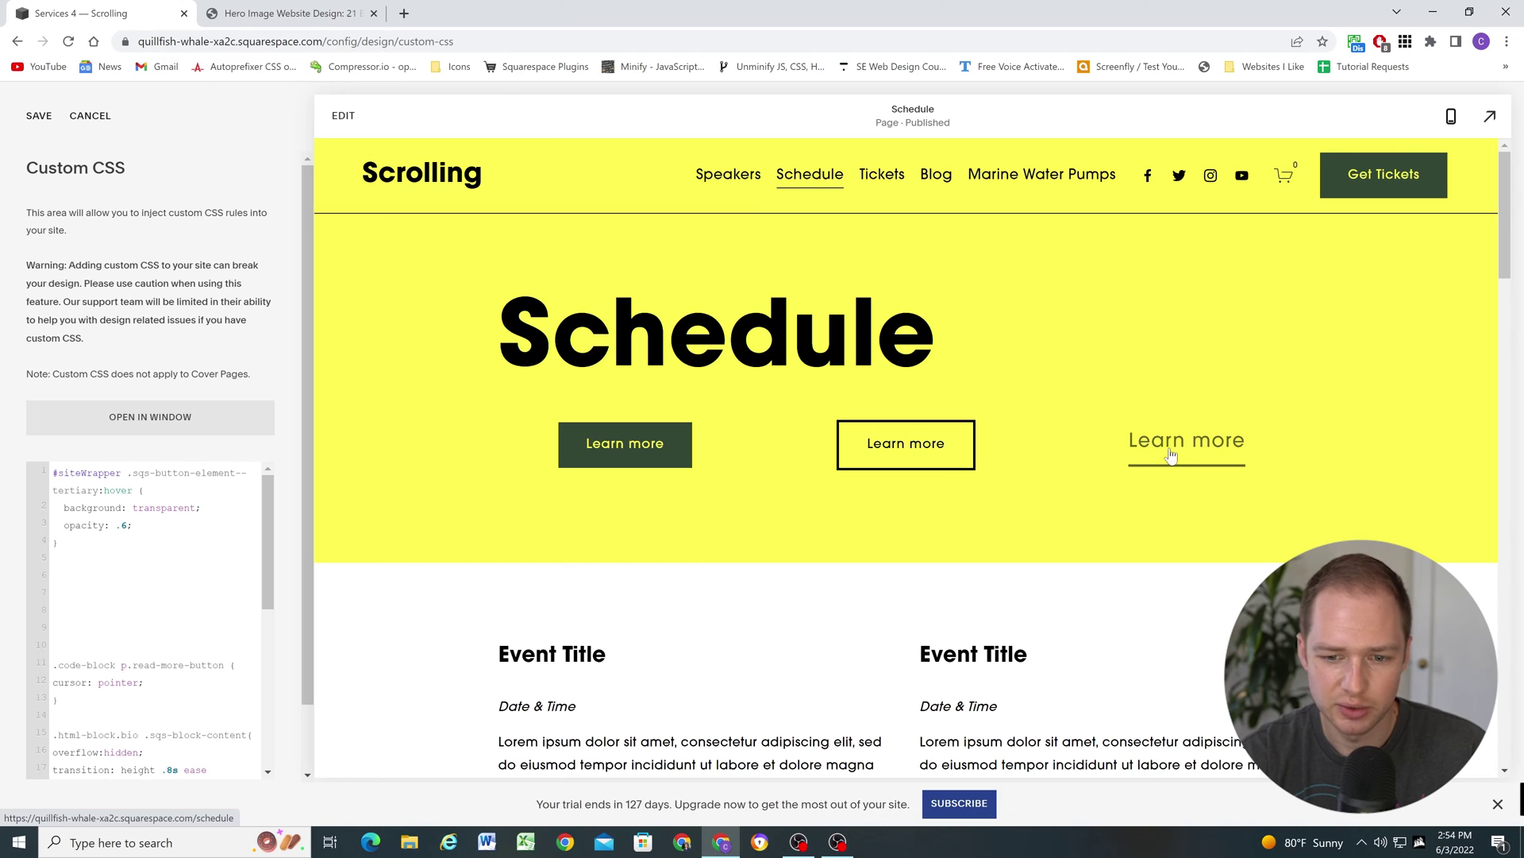
pyautogui.click(127, 525)
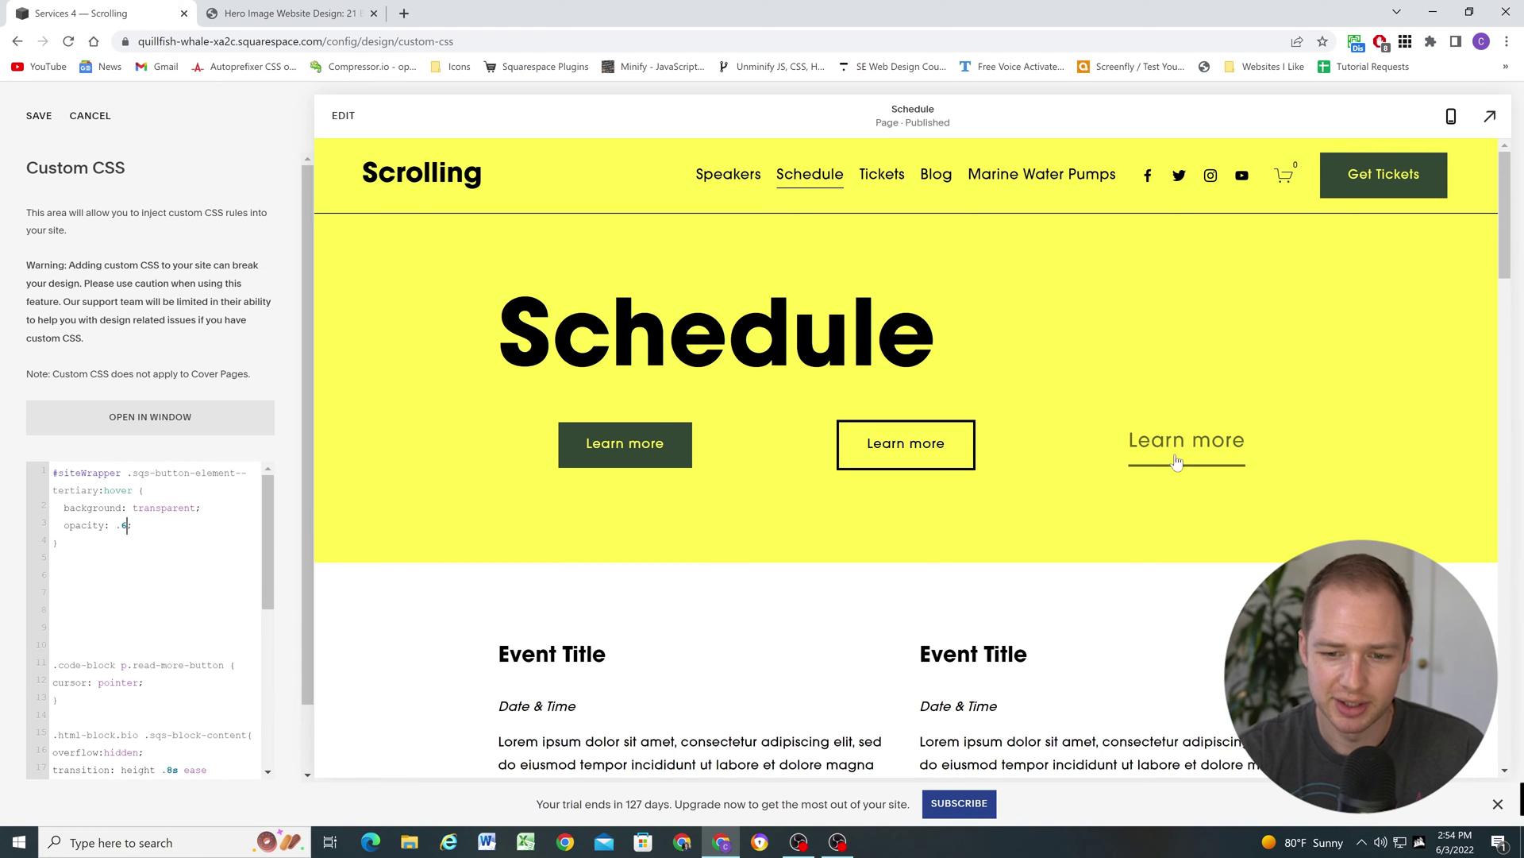
pyautogui.hotkey('ctrl', 's')
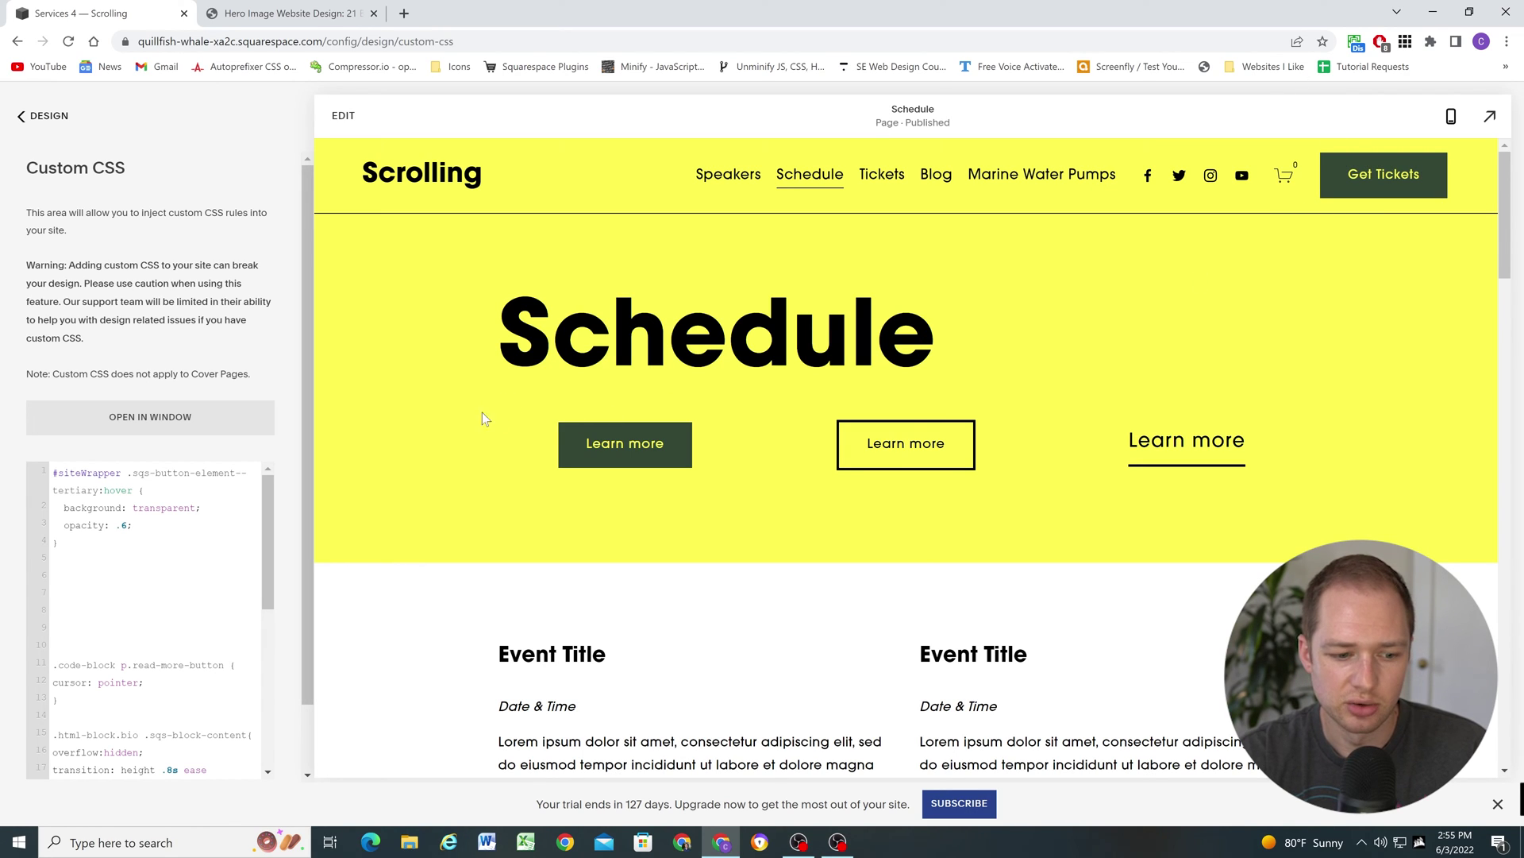
pyautogui.scroll(-1, 554, 413)
pyautogui.scroll(1, 554, 413)
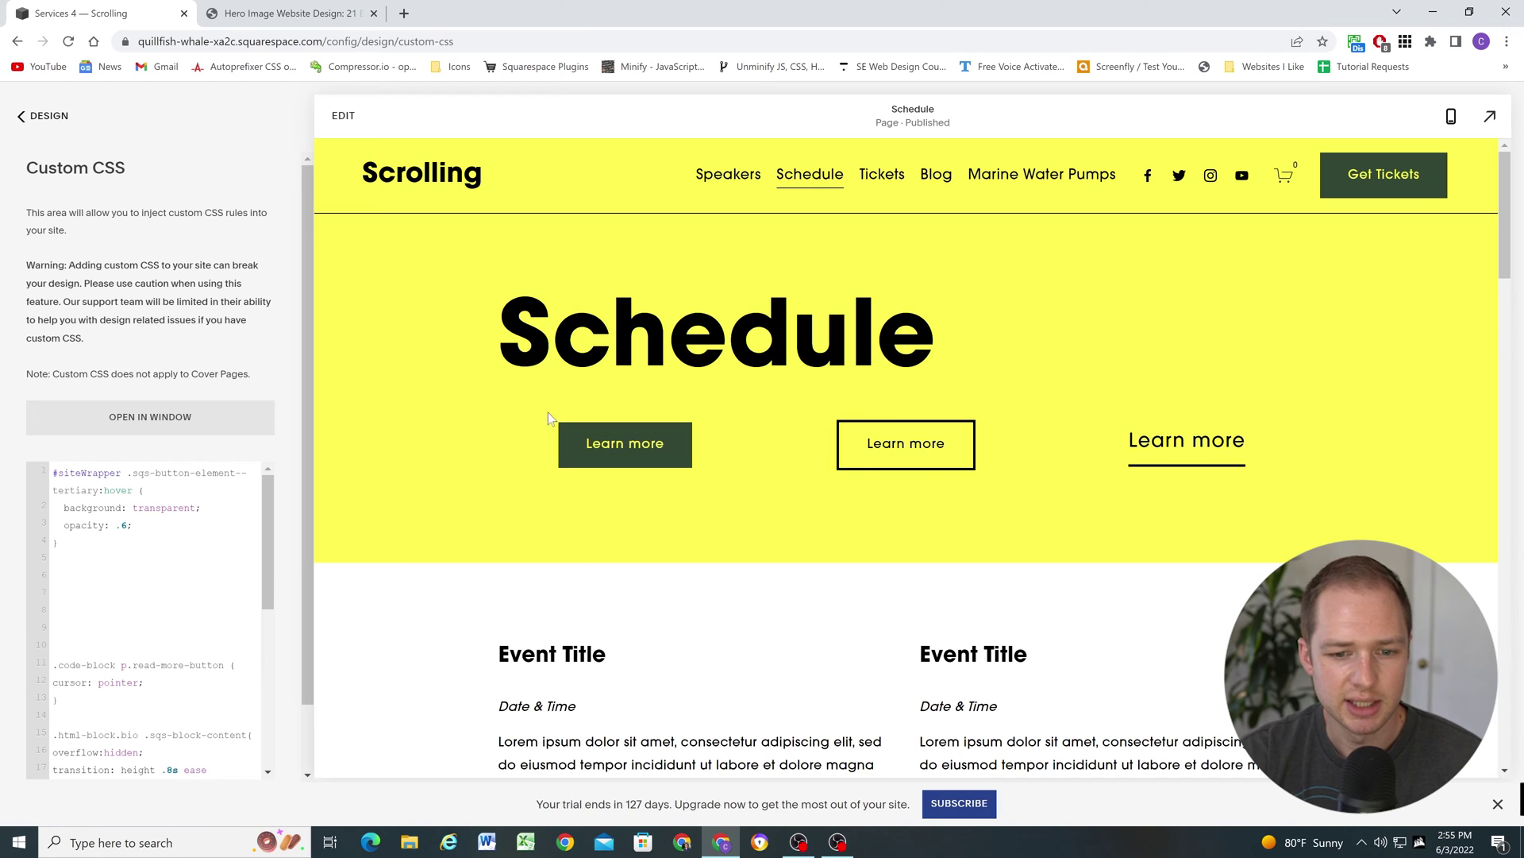
# Open the Schedule page editor and drag the hero button column divider left
pyautogui.click(349, 117)
pyautogui.click(286, 14)
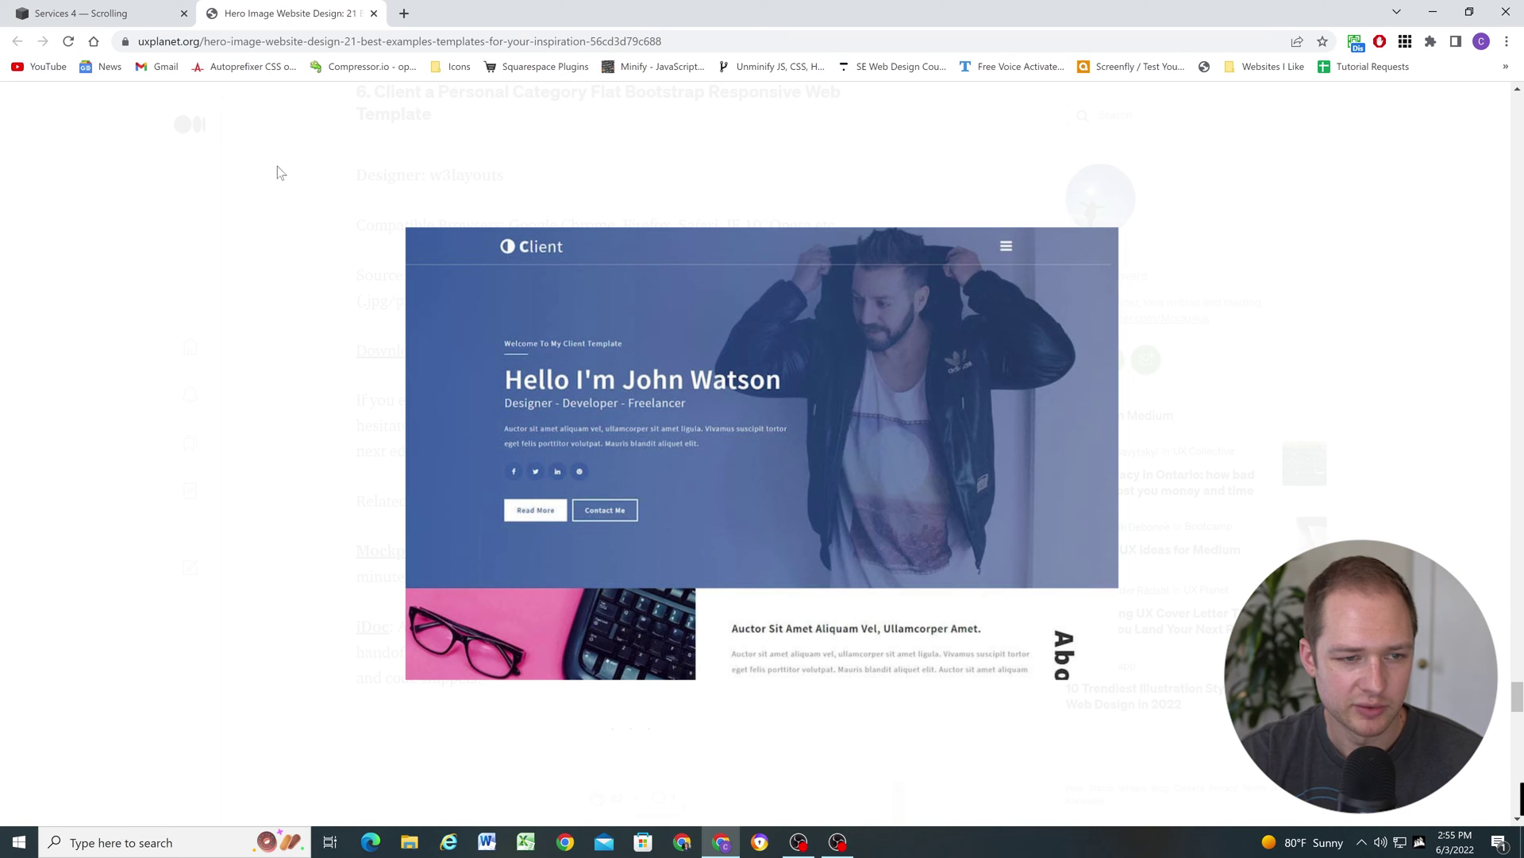
pyautogui.hotkey('ctrl', '1')
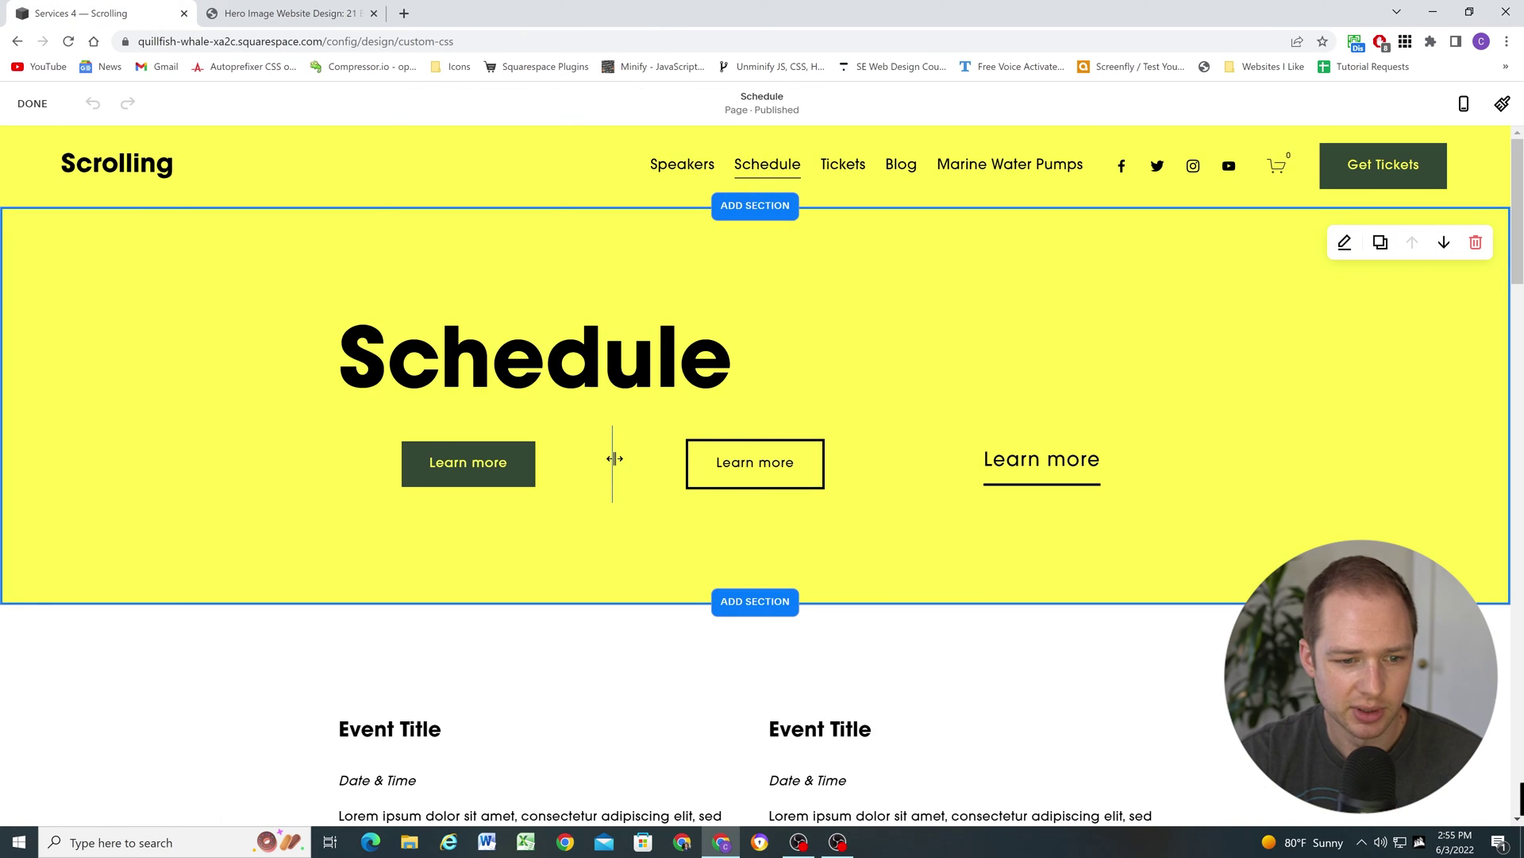
pyautogui.moveTo(615, 458); pyautogui.dragTo(516, 451)
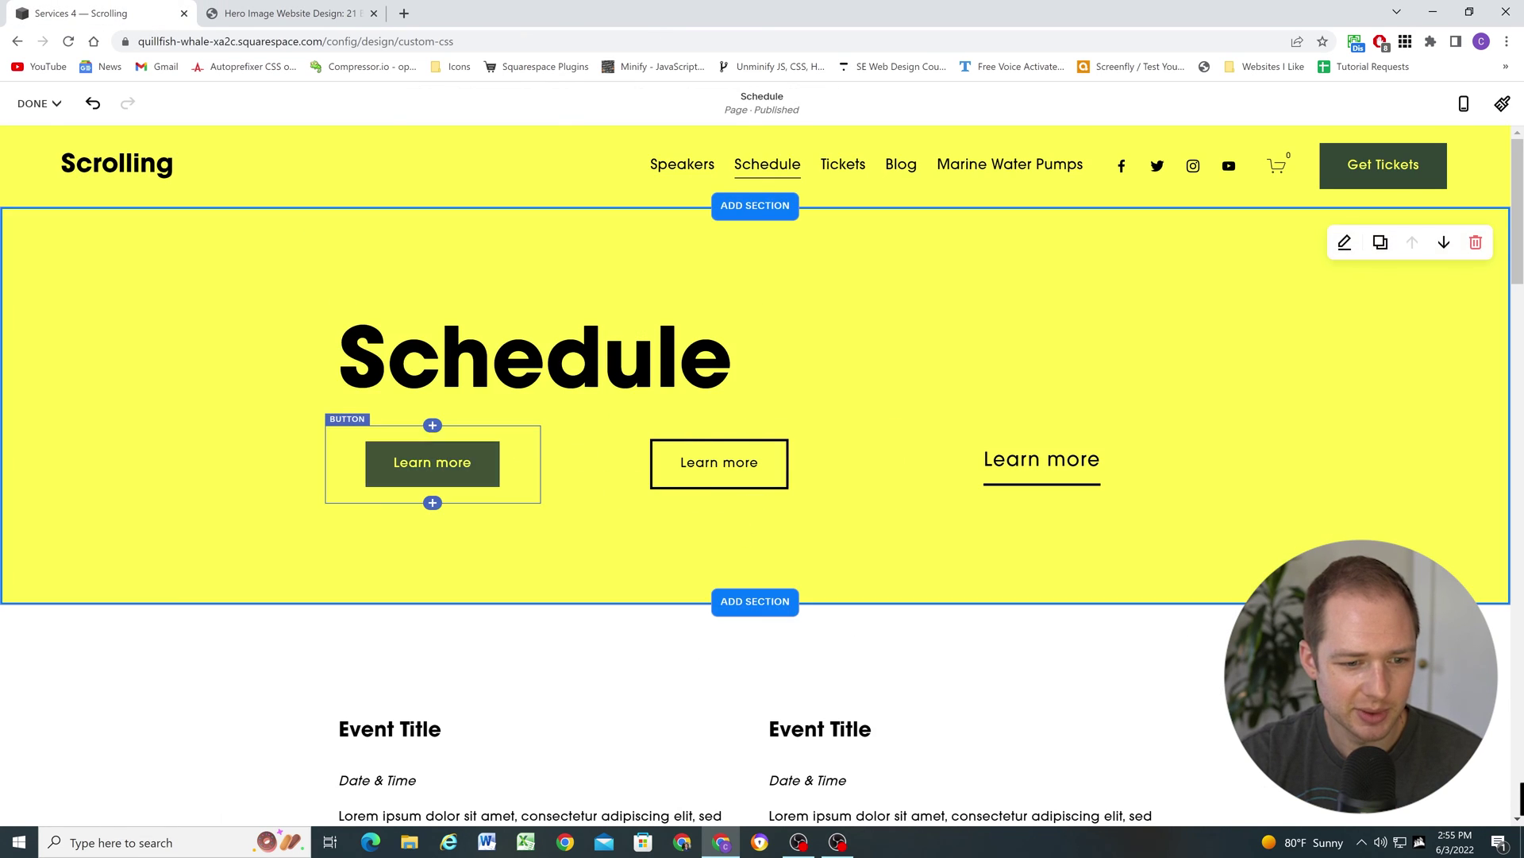
# Left-align both the first and second Learn more button blocks
pyautogui.click(348, 459)
pyautogui.click(516, 400)
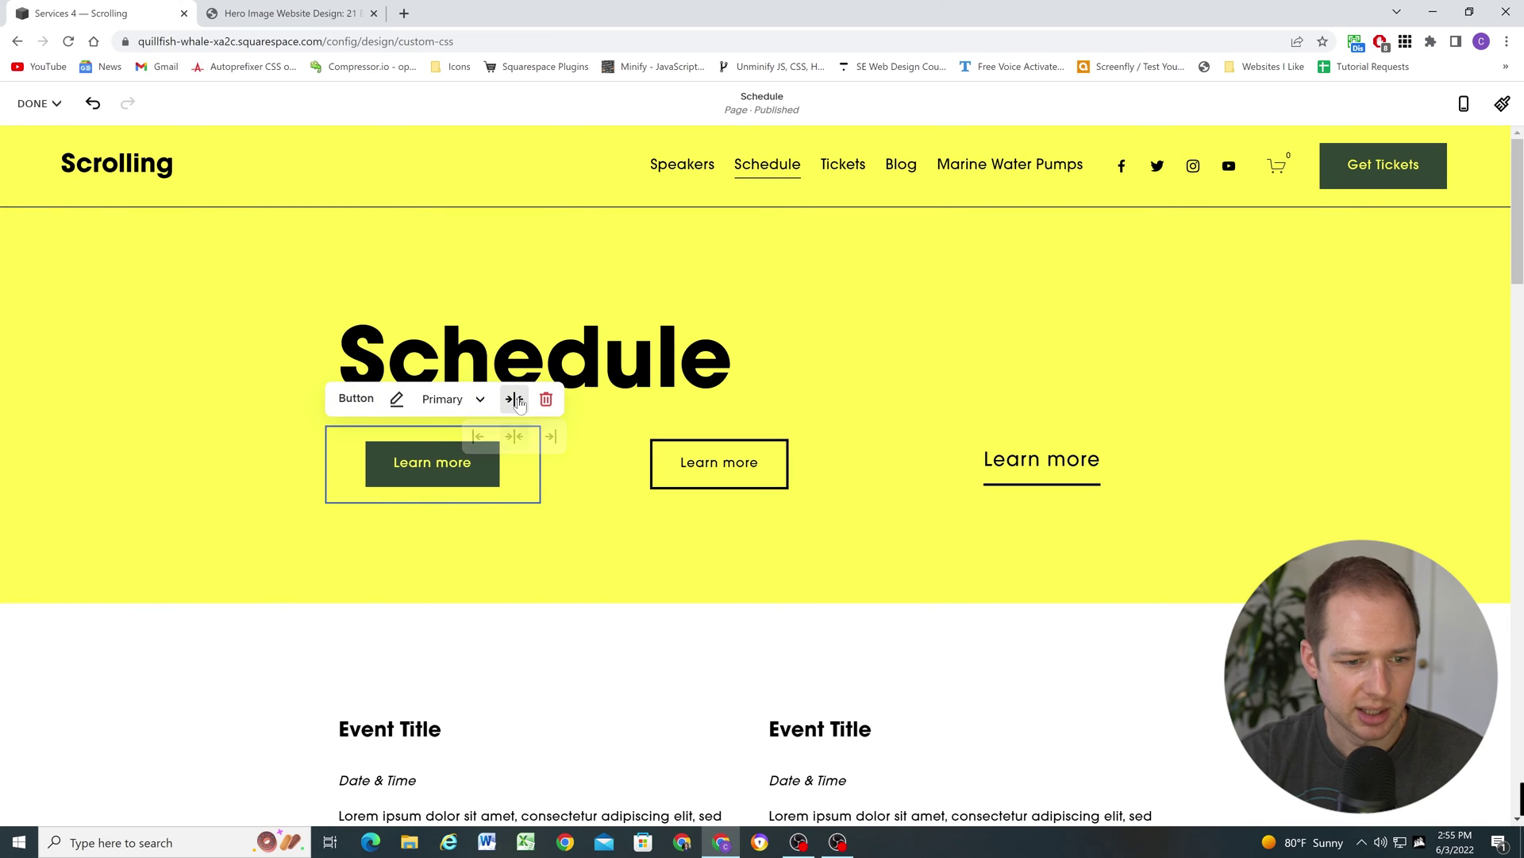
pyautogui.click(478, 435)
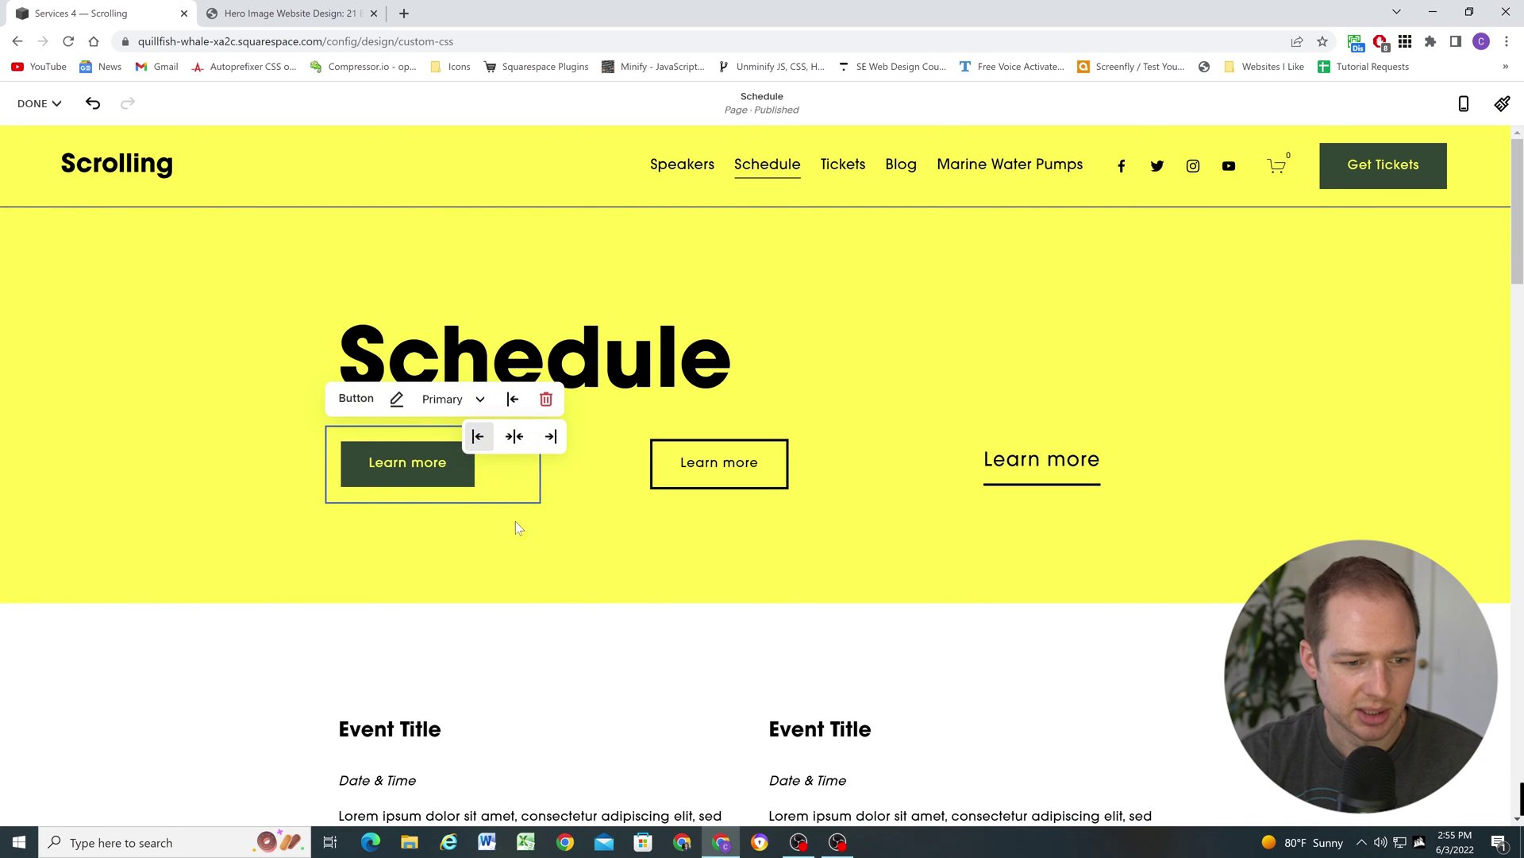
pyautogui.click(616, 465)
pyautogui.click(746, 399)
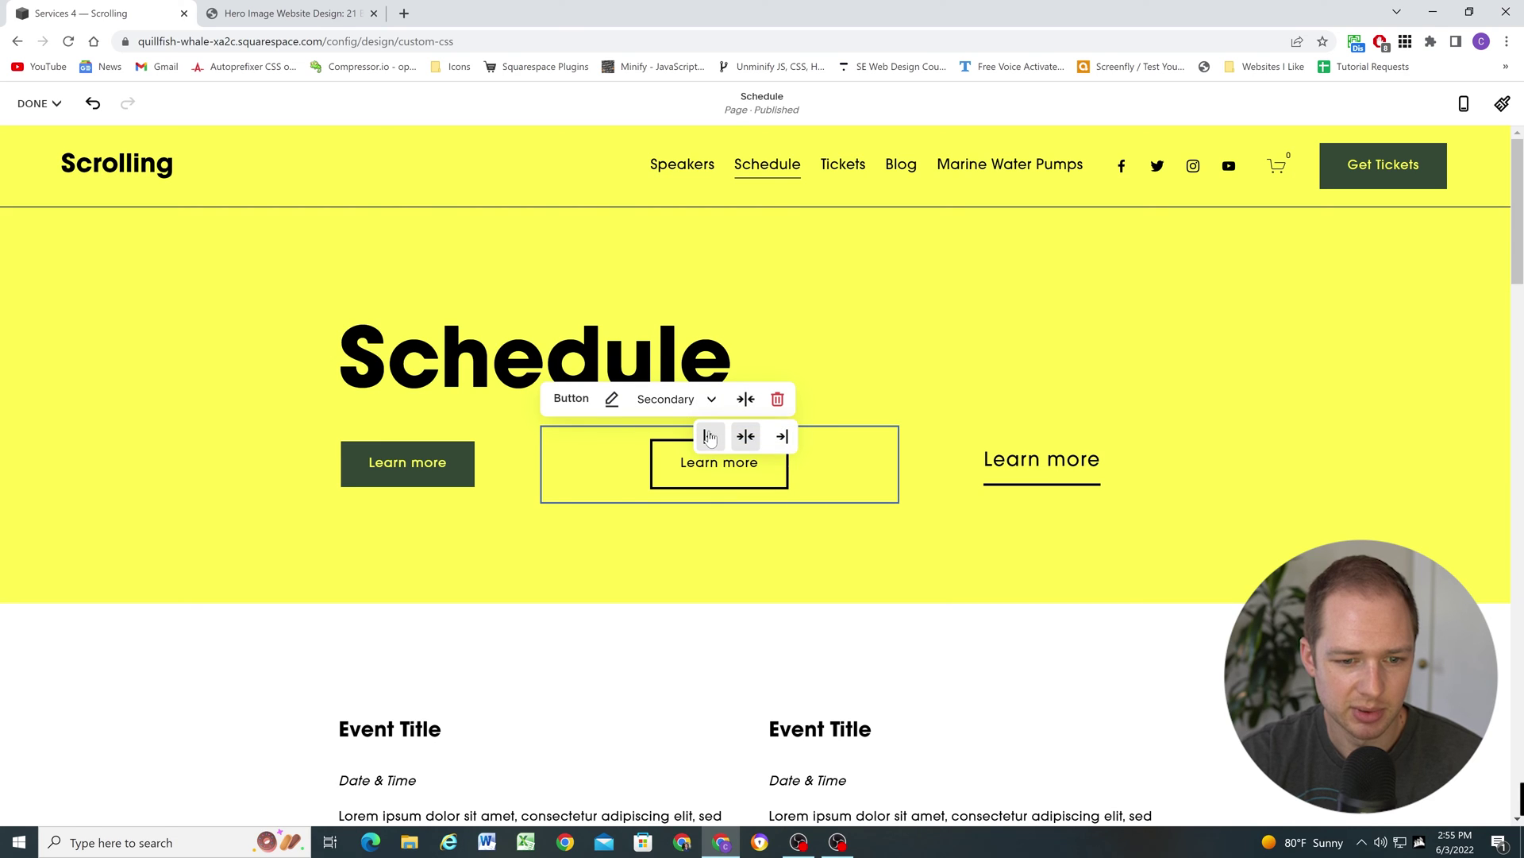
pyautogui.click(709, 437)
# Move the second button block beside the first and narrow the first to close the gap
pyautogui.moveTo(588, 480); pyautogui.dragTo(527, 456)
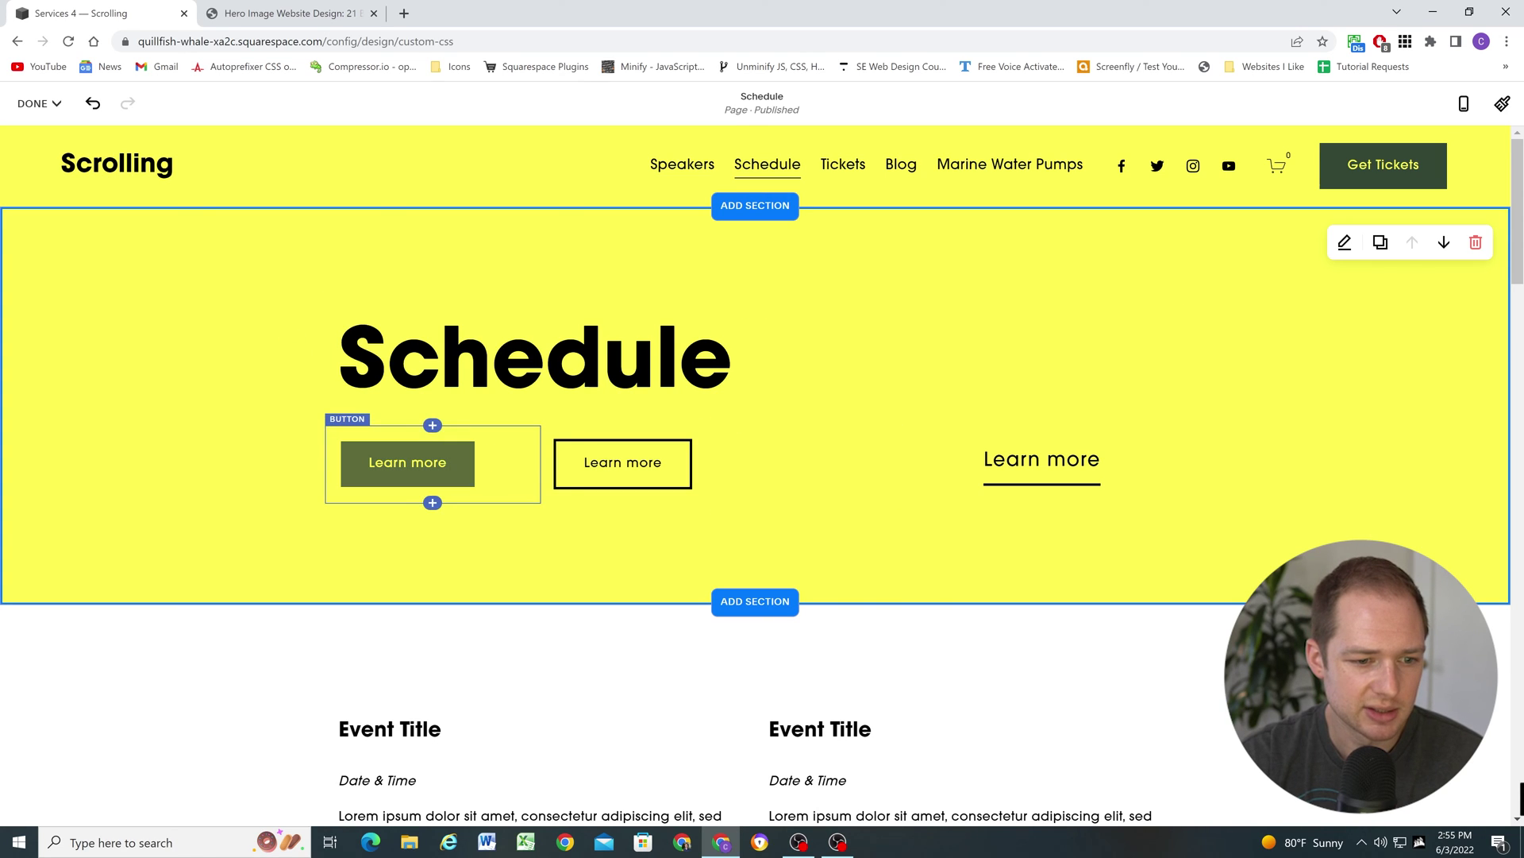
pyautogui.moveTo(528, 456)
pyautogui.mouseDown()
pyautogui.moveTo(486, 450)
pyautogui.moveTo(527, 456)
pyautogui.moveTo(523, 469)
pyautogui.mouseUp()
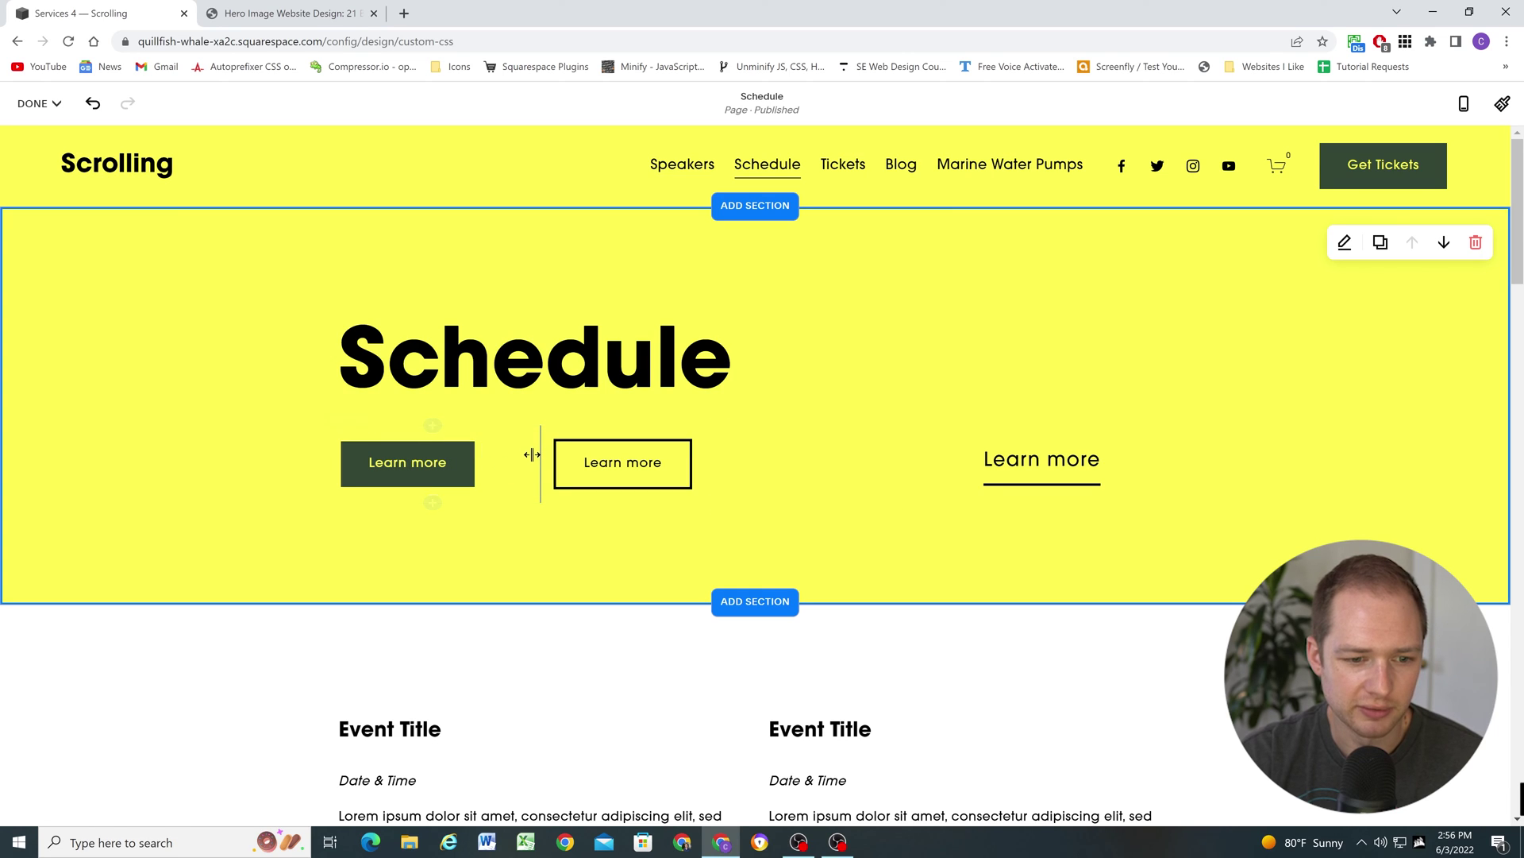
pyautogui.moveTo(532, 453)
pyautogui.mouseDown()
pyautogui.moveTo(418, 447)
pyautogui.moveTo(522, 459)
pyautogui.mouseUp()
# Save the hero layout changes and exit the page editor
pyautogui.click(36, 104)
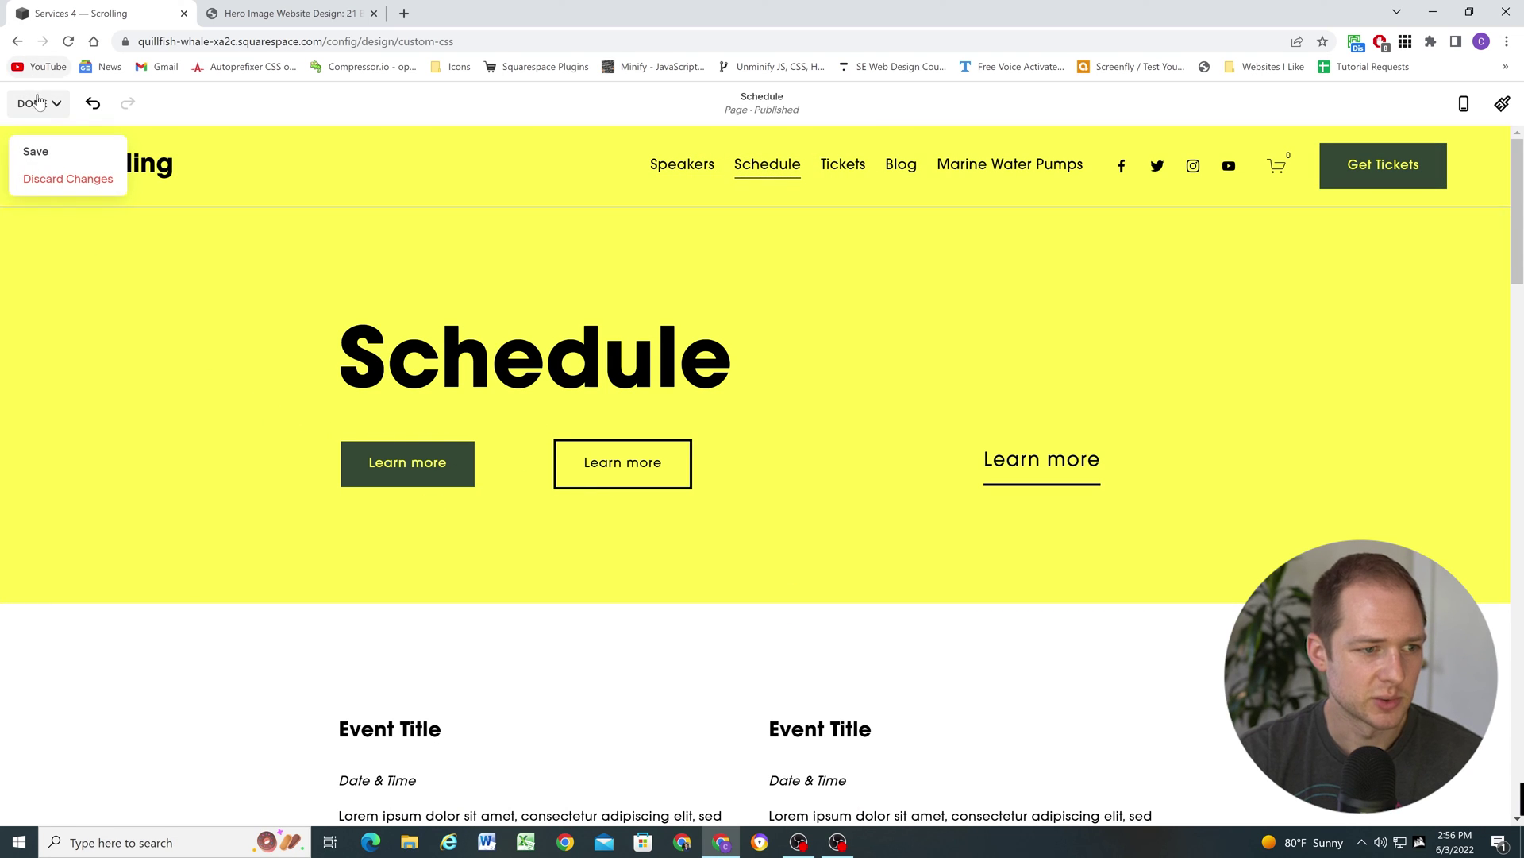
pyautogui.click(56, 151)
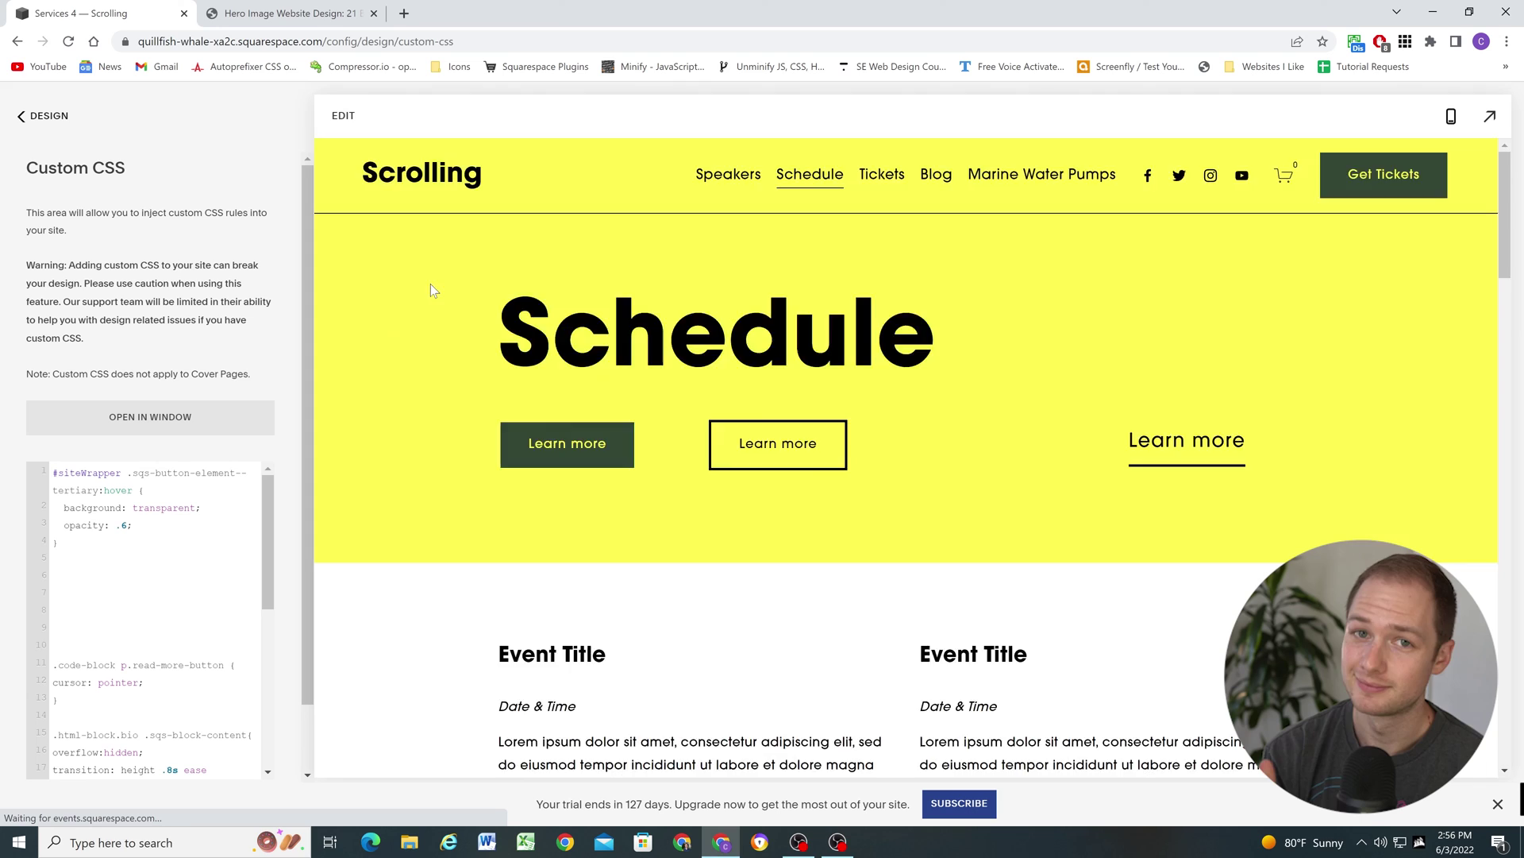